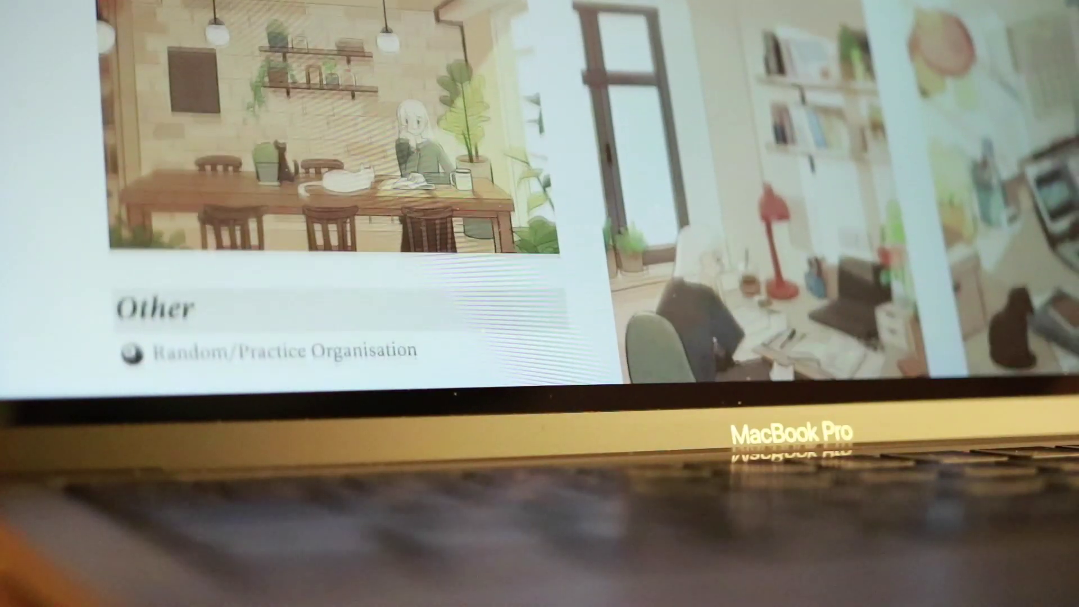
# Step: Scroll through the my life 21/22 dashboard and open the Random/Practice Organisation page
pyautogui.scroll(-3, 540, 191)
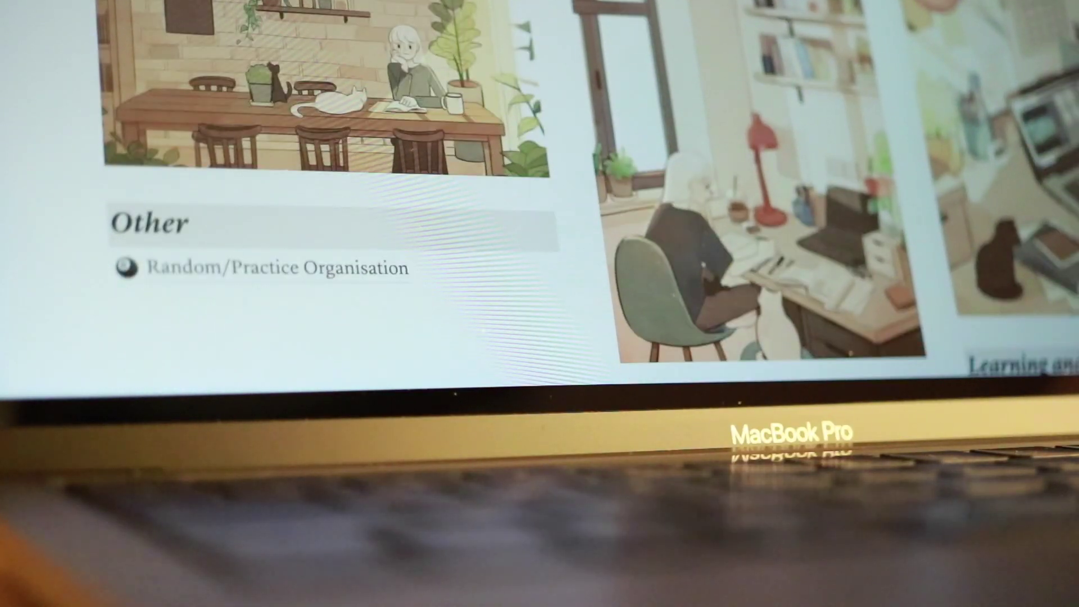
pyautogui.scroll(-9, 540, 191)
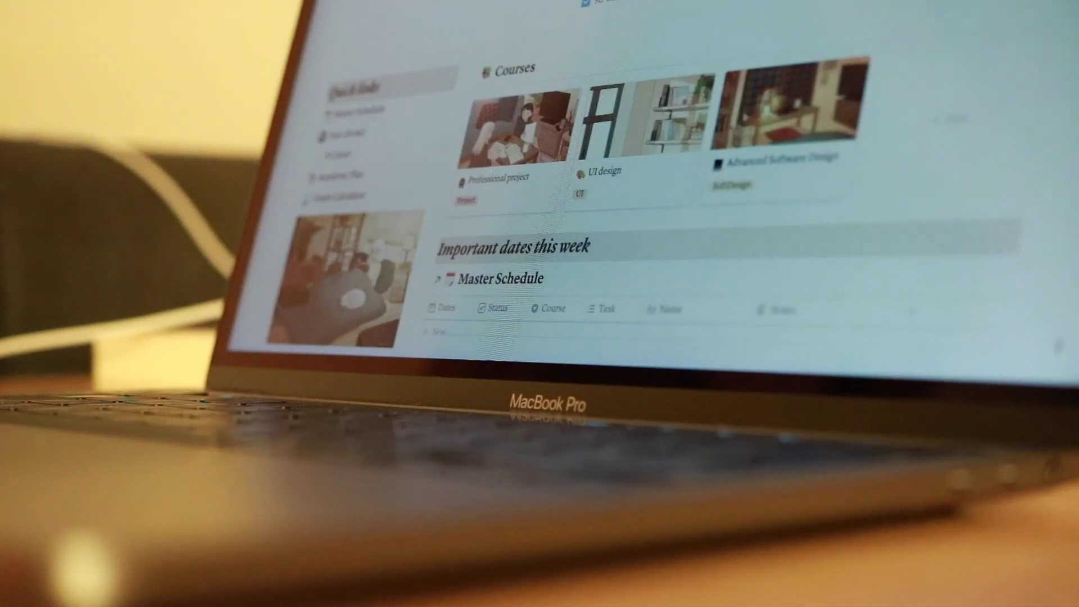
pyautogui.scroll(-2, 618, 197)
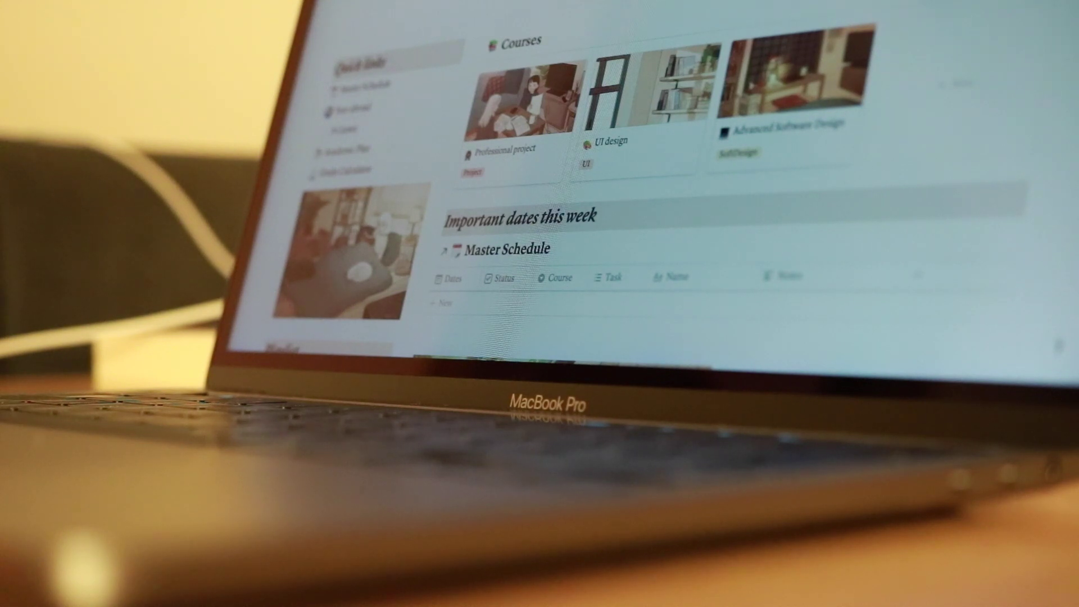
pyautogui.scroll(1, 619, 196)
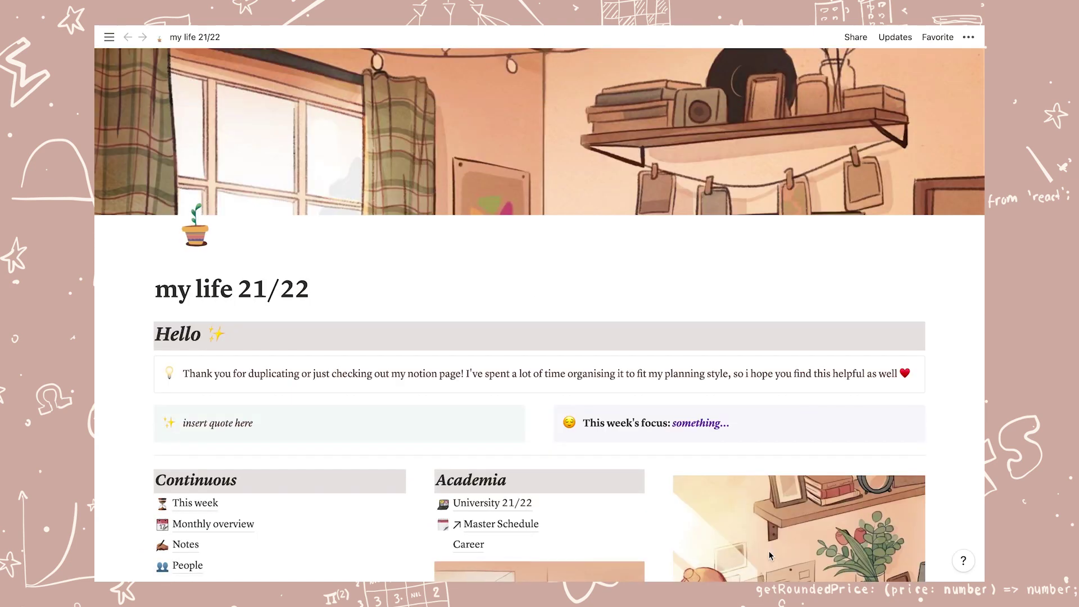
pyautogui.scroll(-5, 912, 430)
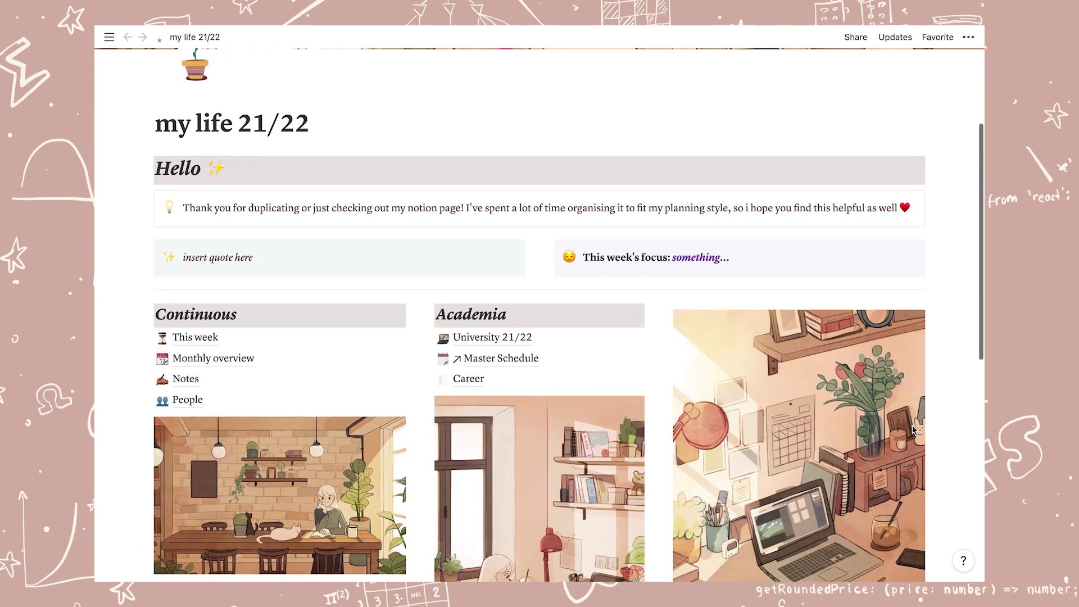
pyautogui.scroll(-5, 913, 431)
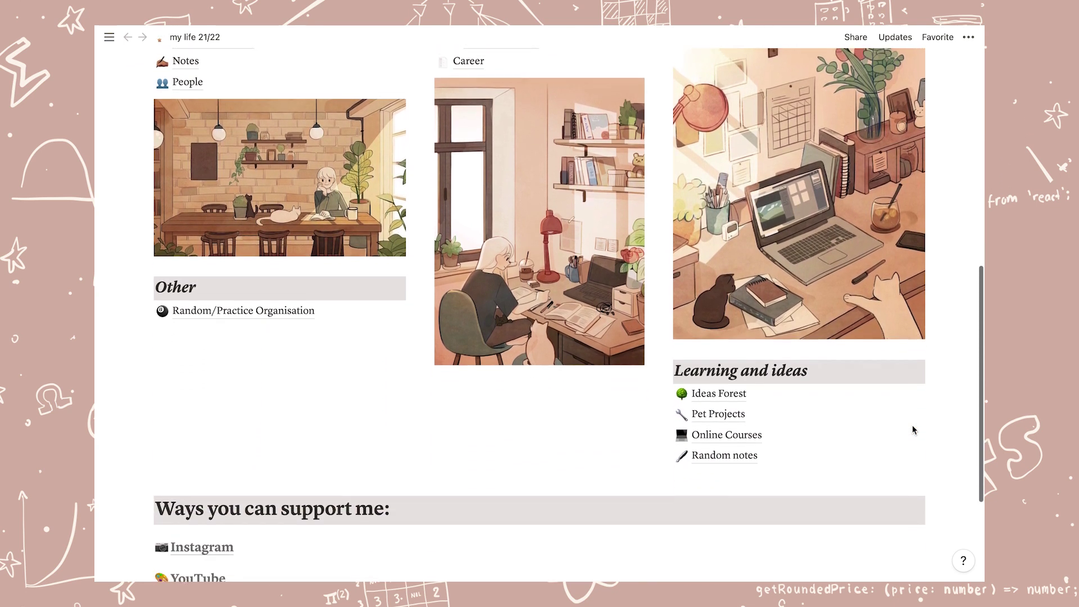
pyautogui.scroll(4, 913, 431)
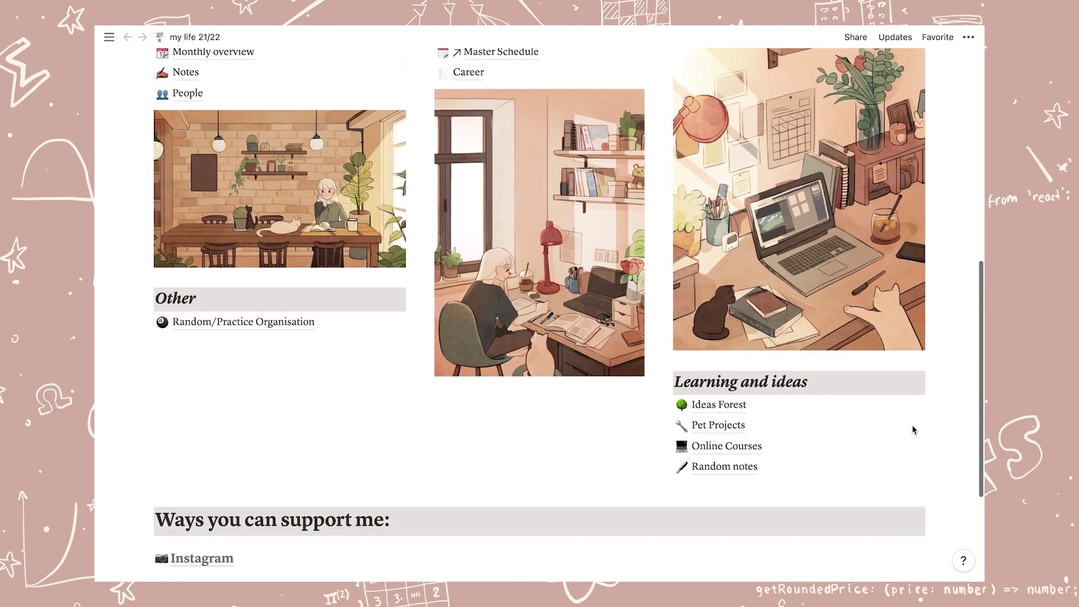
pyautogui.scroll(1, 912, 429)
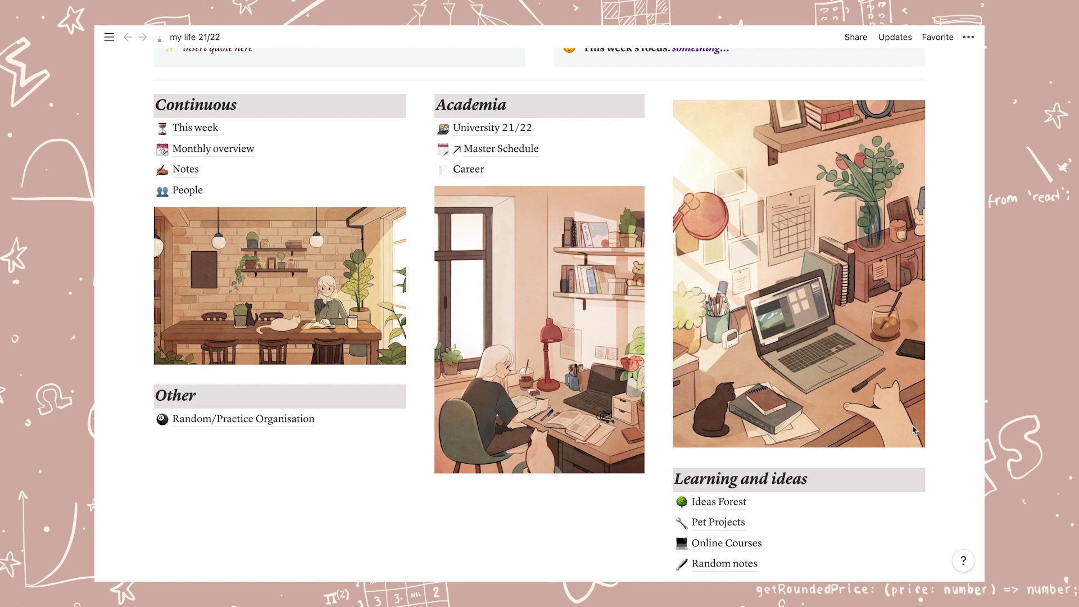
pyautogui.click(217, 422)
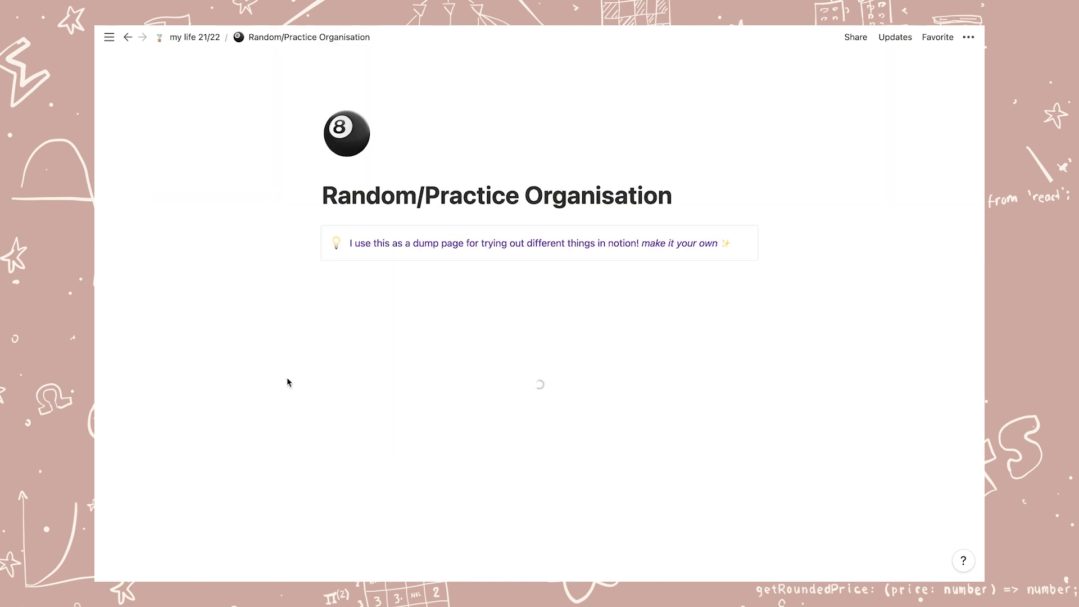
# Step: Read through the Random/Practice Organisation page, then return to the my life 21/22 dashboard
pyautogui.scroll(-1, 328, 342)
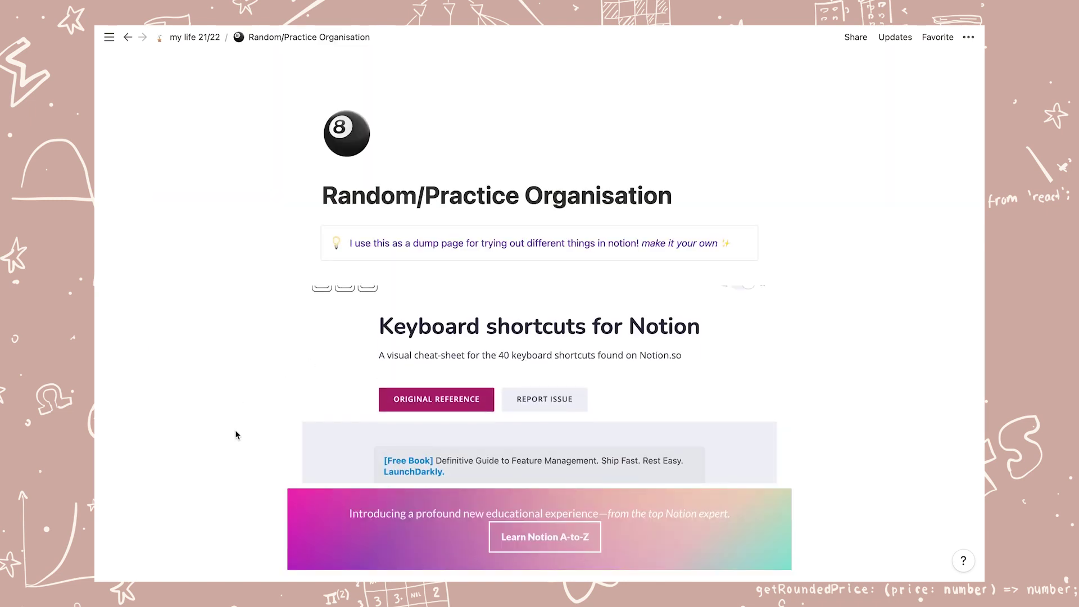
pyautogui.scroll(-2, 236, 434)
pyautogui.scroll(-3, 454, 330)
pyautogui.scroll(-5, 454, 330)
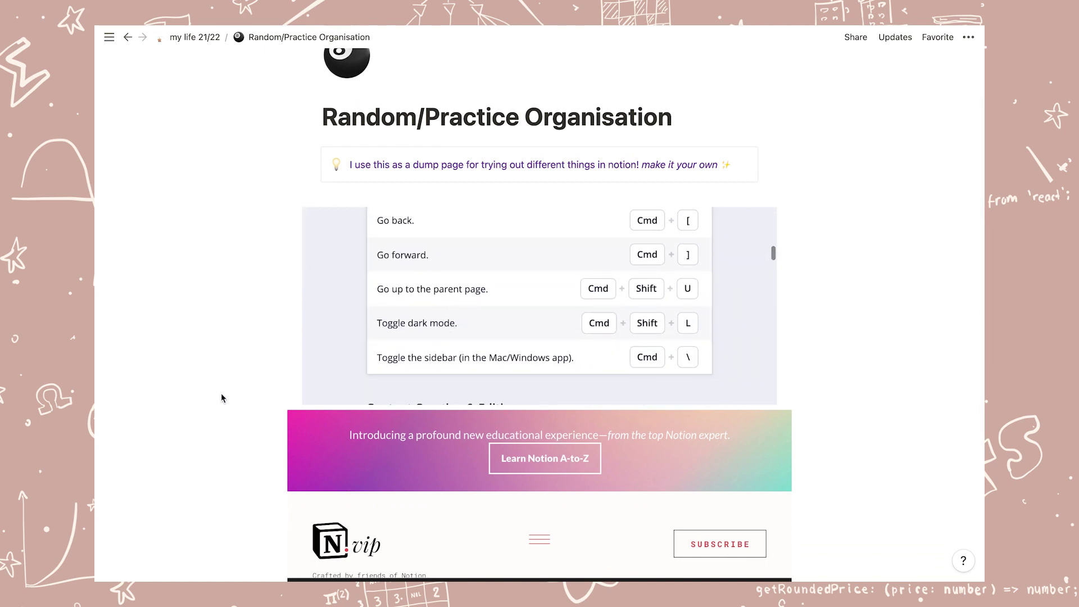
pyautogui.scroll(-3, 221, 397)
pyautogui.scroll(-2, 515, 349)
pyautogui.scroll(-6, 515, 350)
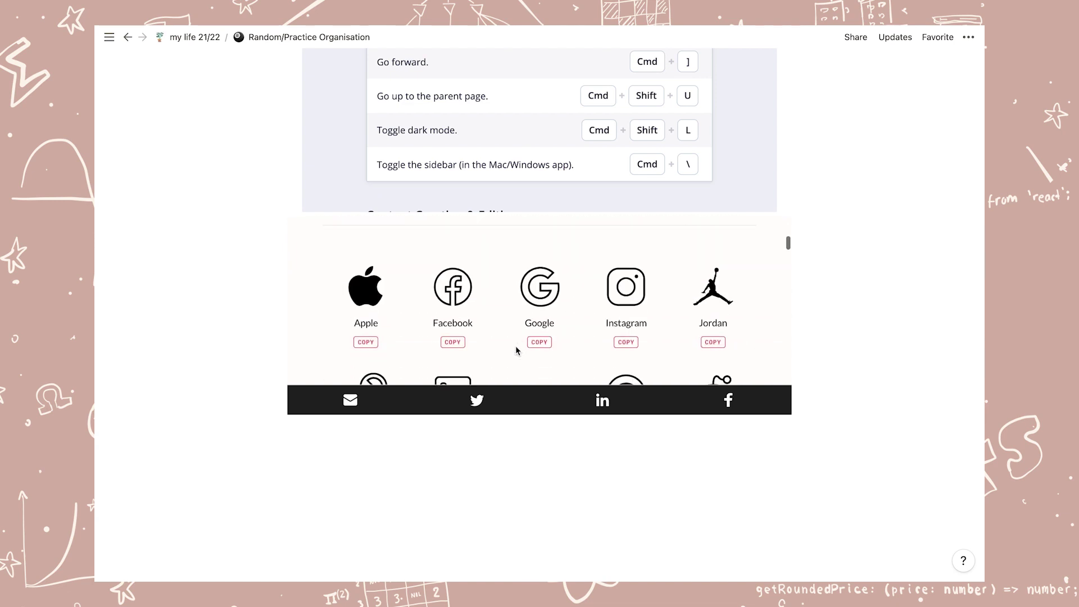
pyautogui.scroll(-5, 515, 349)
pyautogui.click(182, 39)
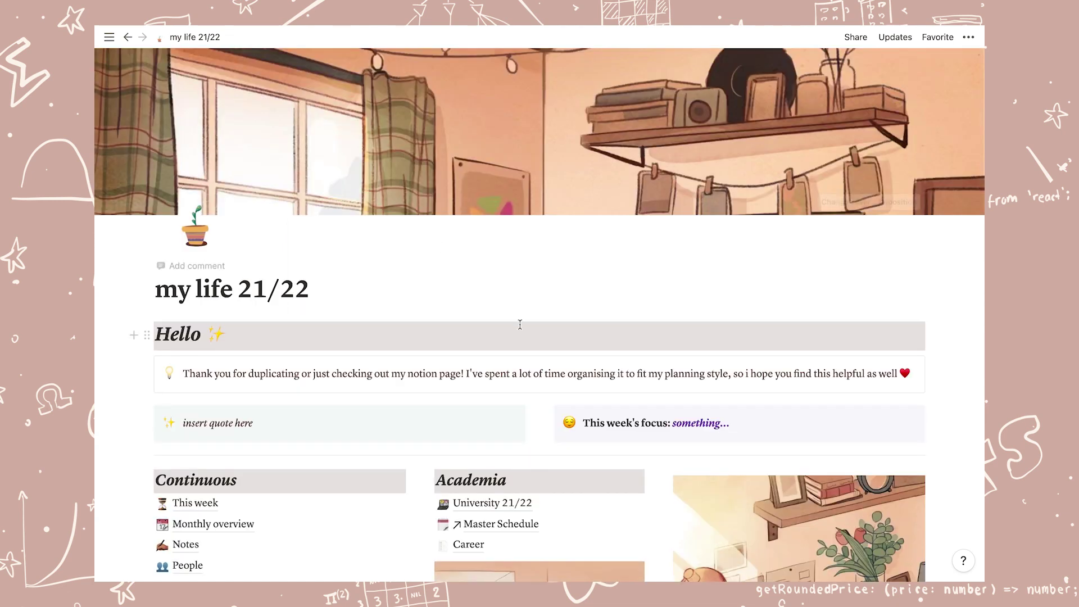
# Step: Move the Notion setup 21/22 card from Idea to Filming on the Ideas Forest board
pyautogui.scroll(-5, 520, 325)
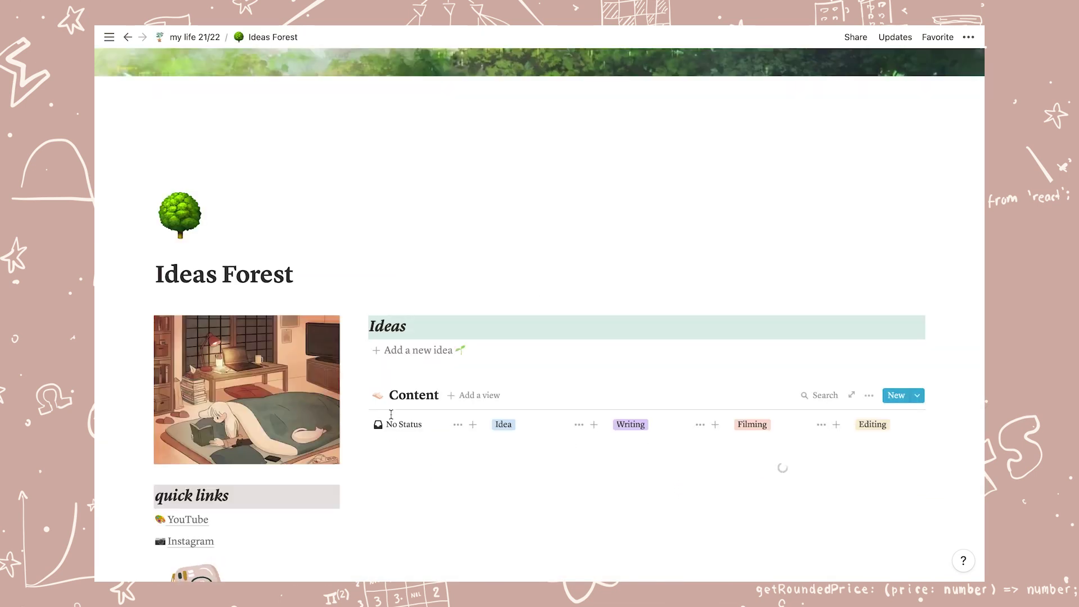
pyautogui.scroll(-2, 546, 478)
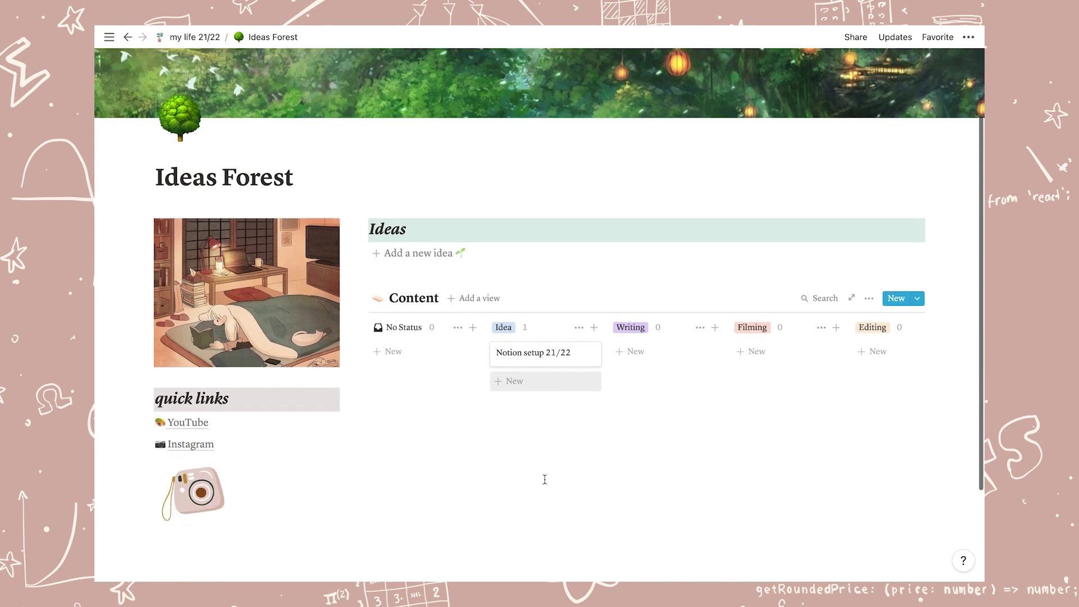
pyautogui.moveTo(533, 359); pyautogui.dragTo(788, 352)
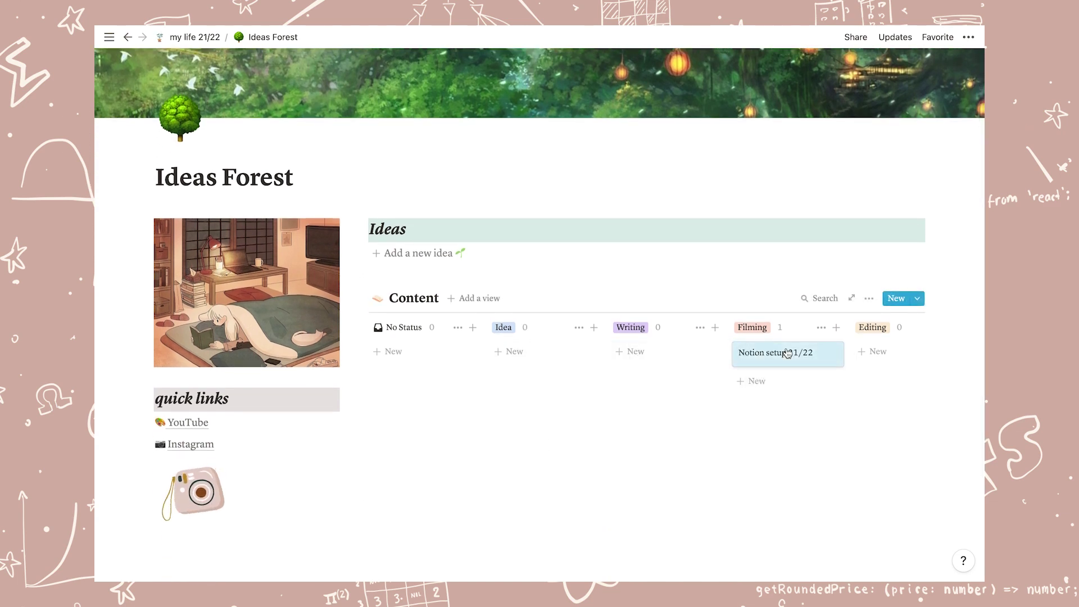
pyautogui.click(197, 38)
# Step: View the Online Courses page's Lingoda and Skillshare bookmarks, then return to the dashboard
pyautogui.scroll(-7, 754, 419)
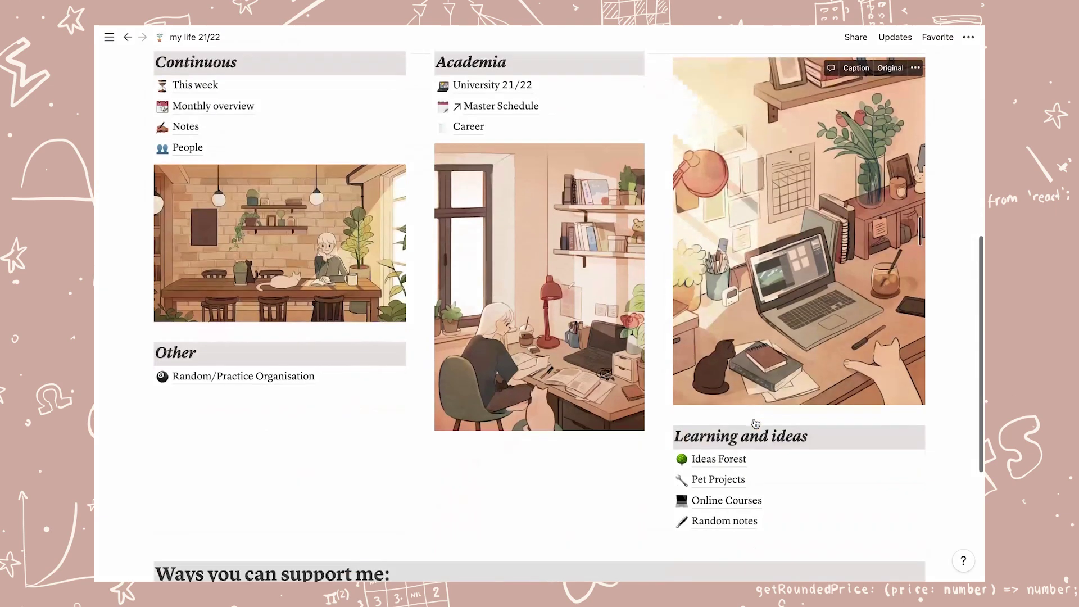
pyautogui.click(727, 501)
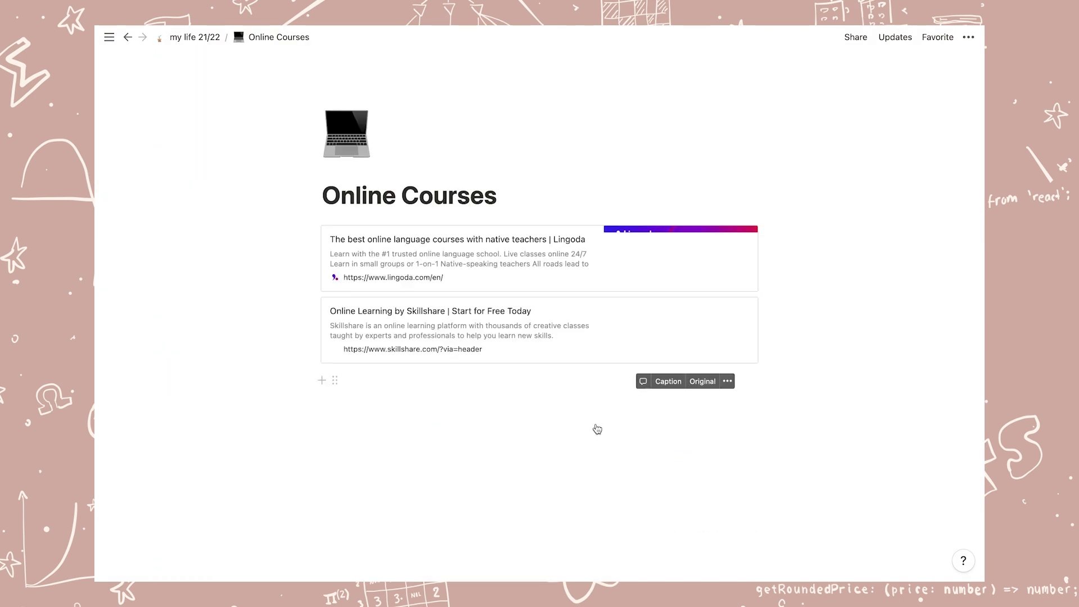
pyautogui.scroll(-2, 648, 445)
pyautogui.click(191, 37)
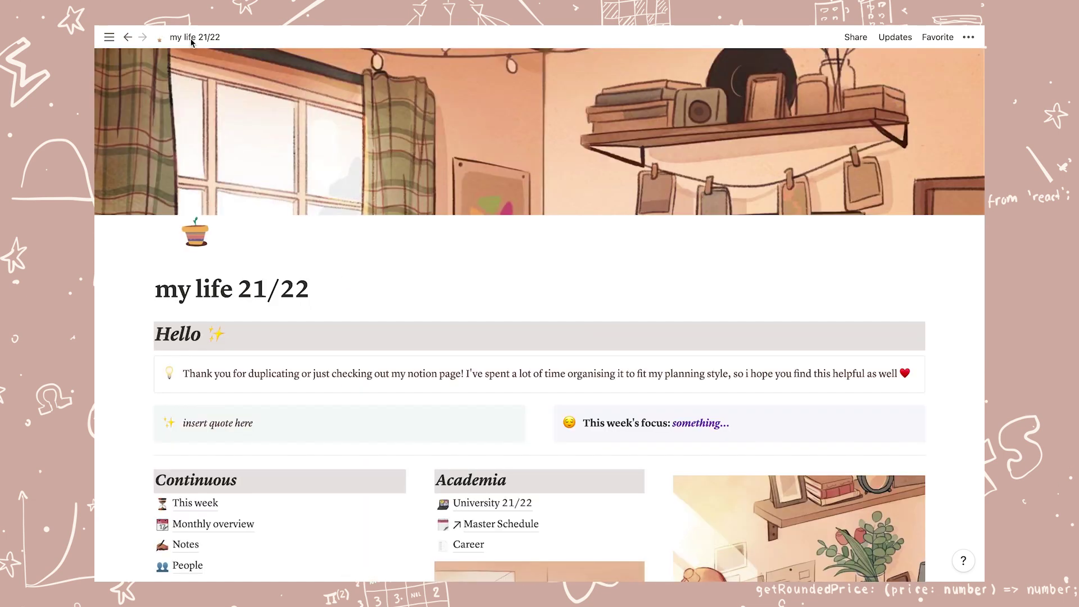
pyautogui.scroll(-2, 393, 287)
pyautogui.scroll(-2, 396, 287)
pyautogui.scroll(-2, 396, 287)
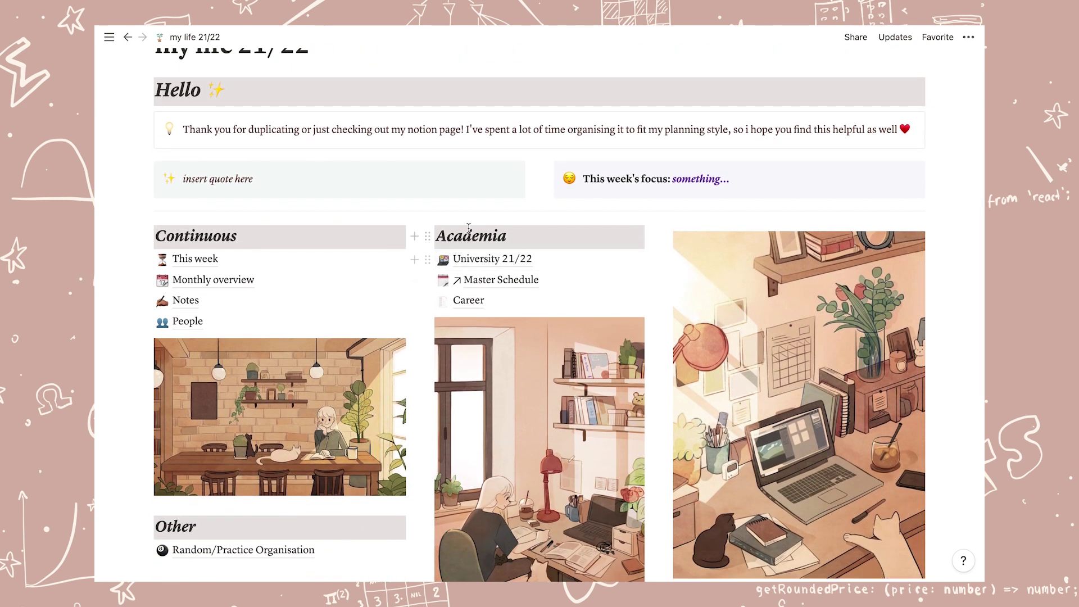
# Step: Glance at University 21/22, then add a 'Hi' to-do under monday in This week
pyautogui.click(502, 261)
pyautogui.scroll(-2, 400, 372)
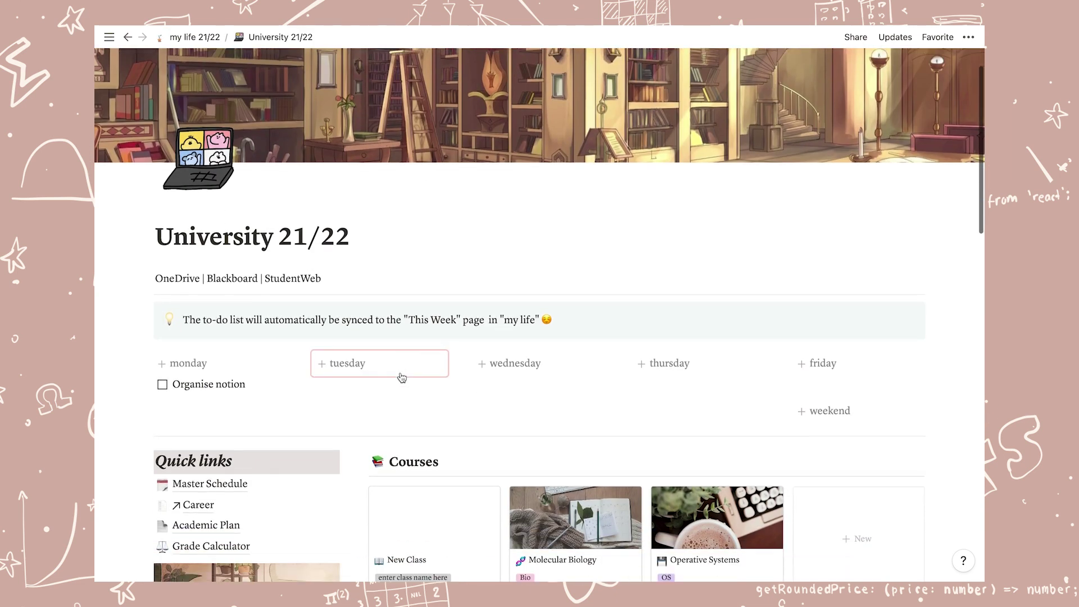
pyautogui.click(191, 38)
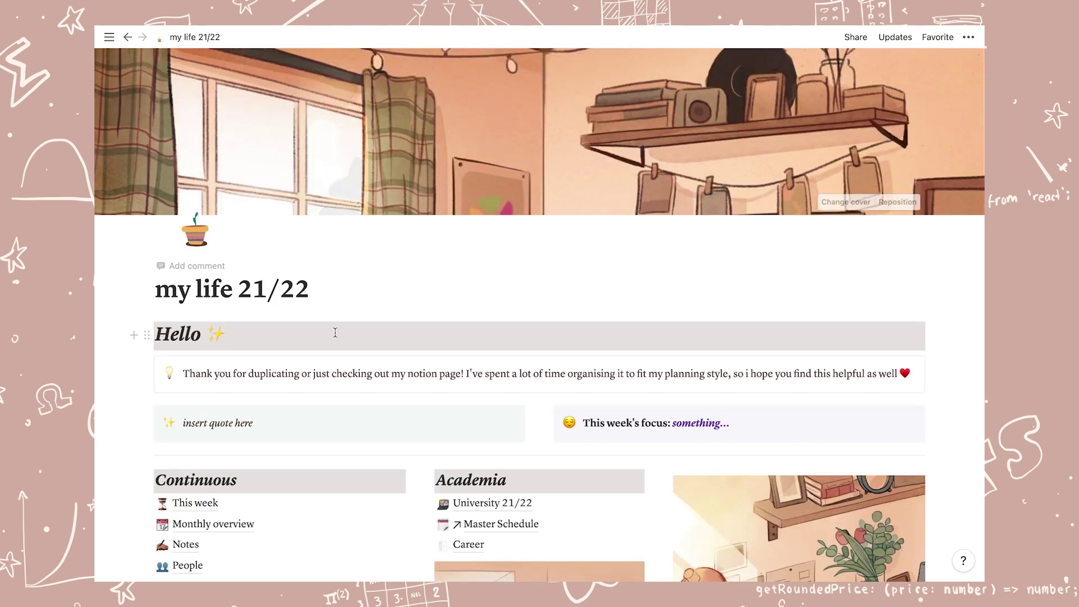
pyautogui.click(191, 502)
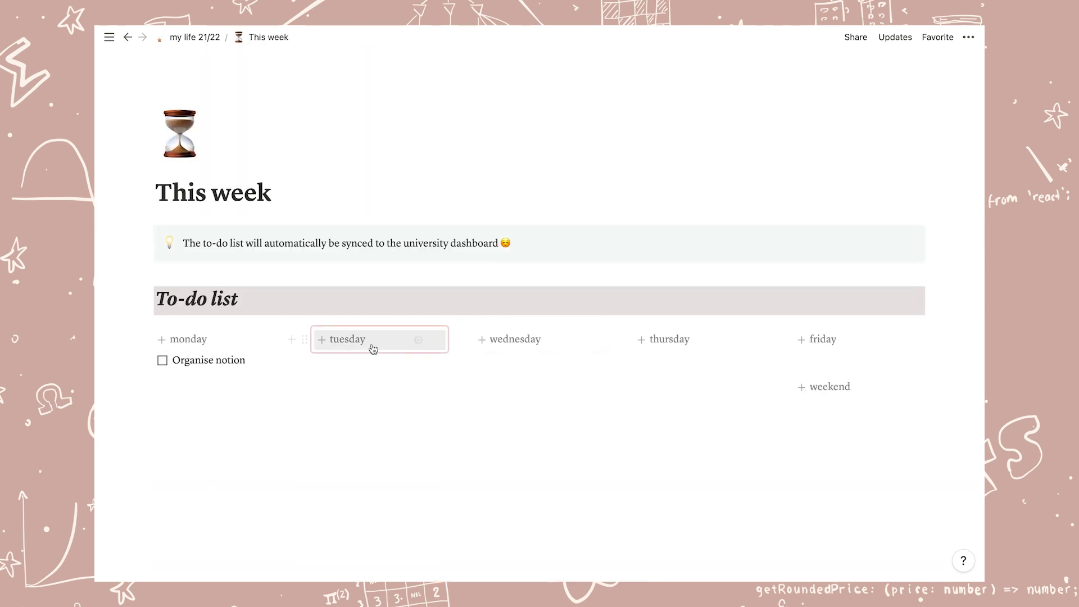
pyautogui.click(223, 355)
pyautogui.press('Return')
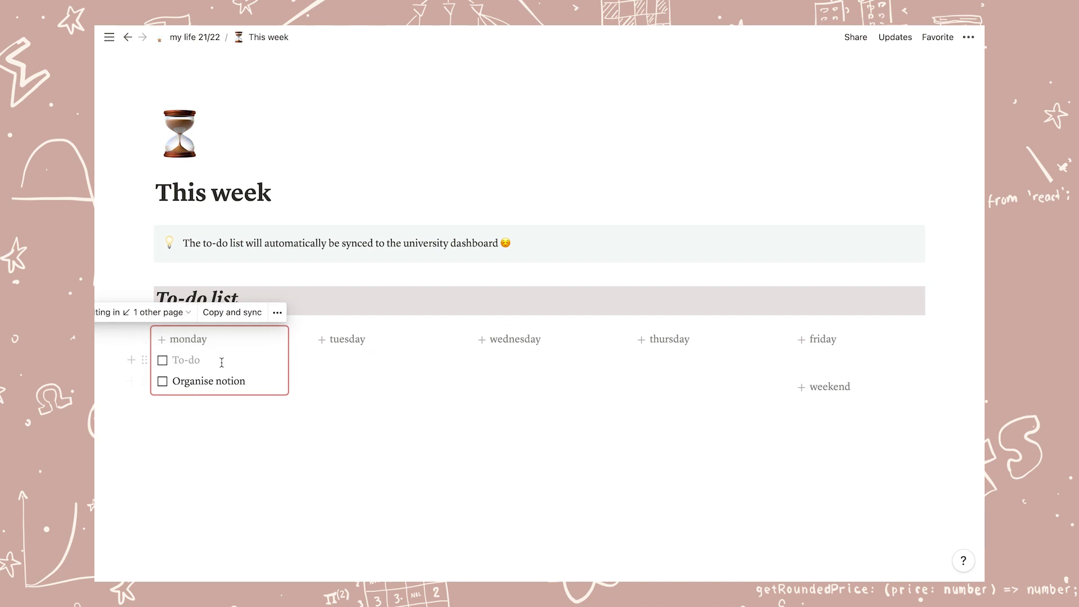
pyautogui.write('Hi')
pyautogui.click(321, 441)
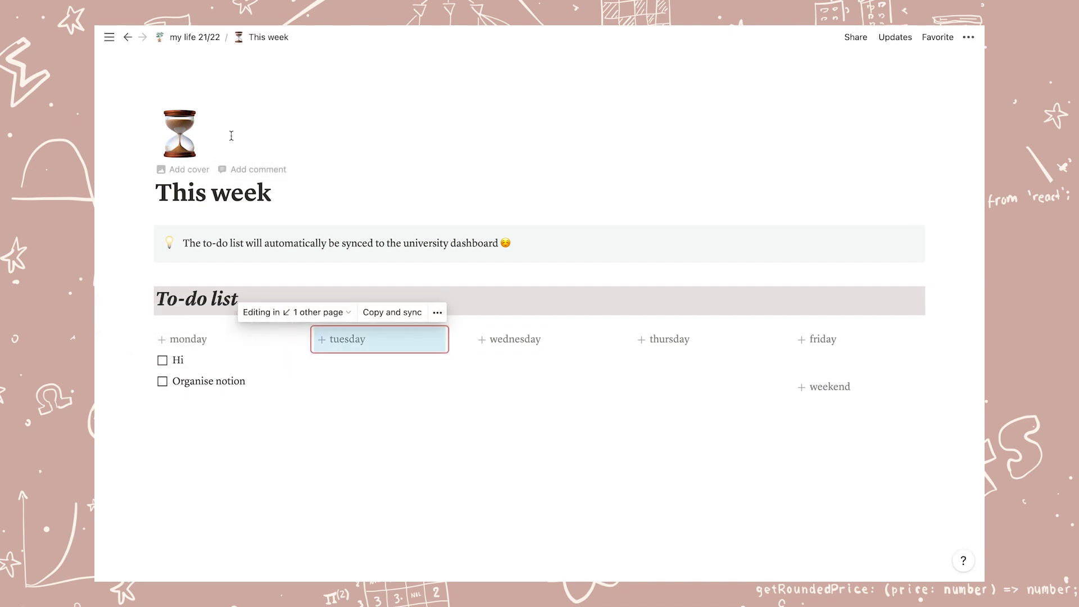
# Step: Delete the synced 'Hi' to-do from the University 21/22 page
pyautogui.click(201, 37)
pyautogui.scroll(-3, 506, 388)
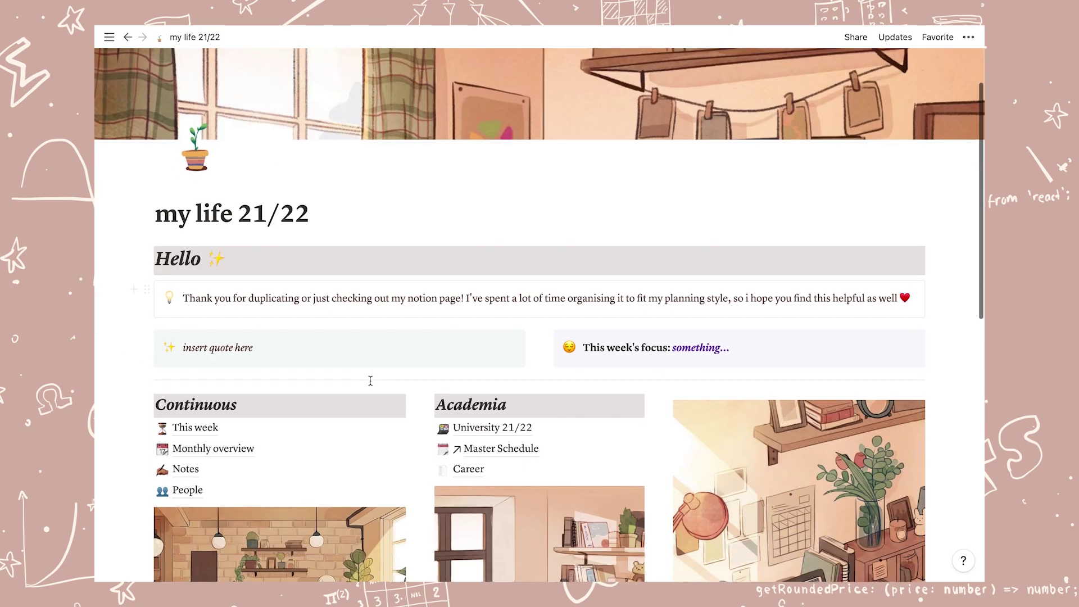
pyautogui.click(495, 385)
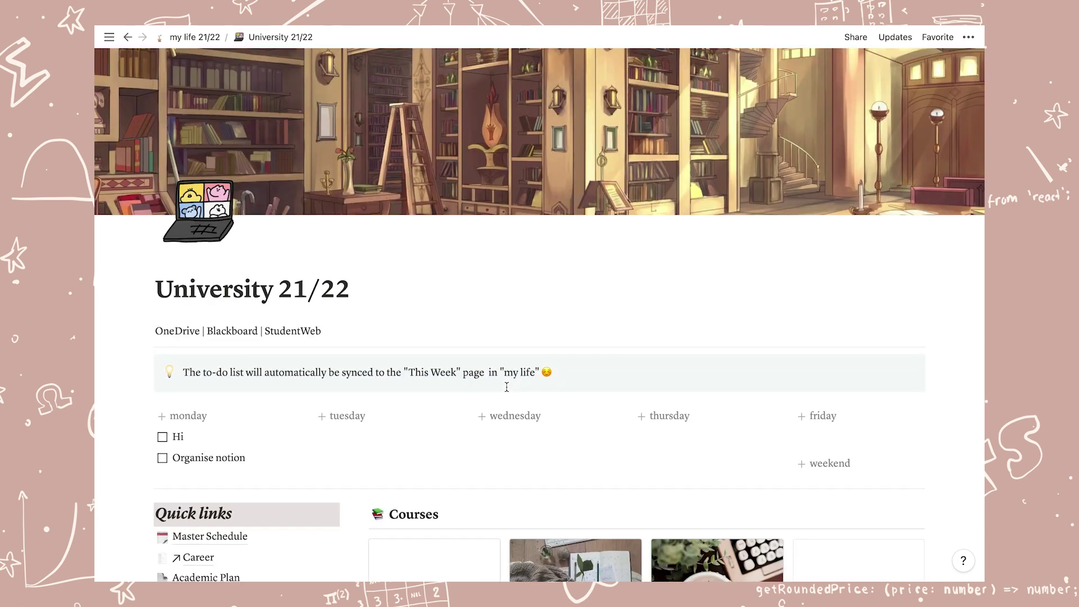
pyautogui.scroll(-3, 505, 384)
pyautogui.click(192, 305)
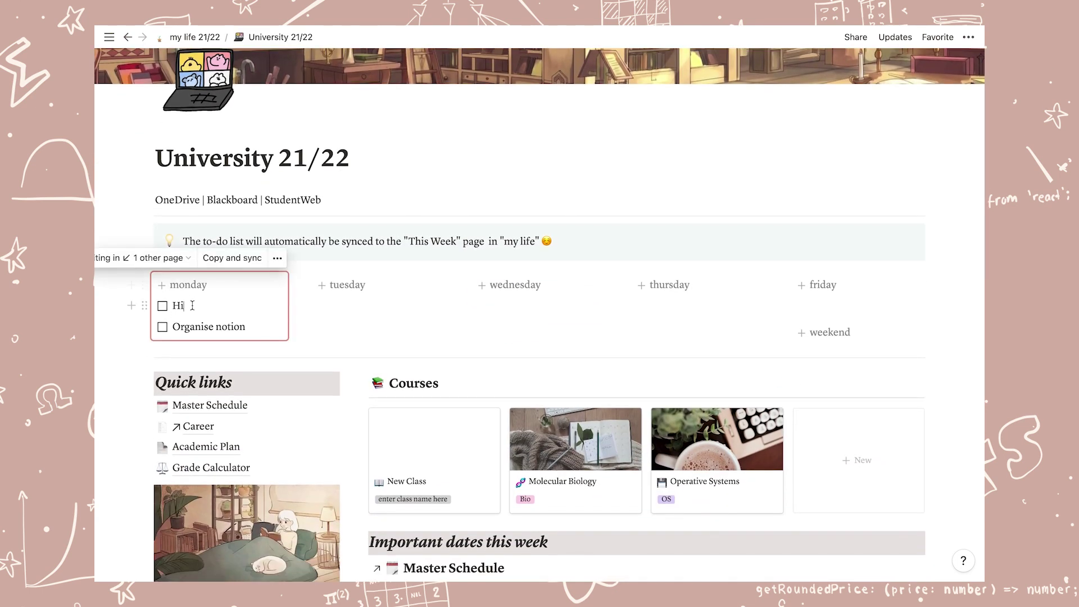
pyautogui.press('BackSpace')
pyautogui.press('BackSpace')
pyautogui.press('BackSpace')
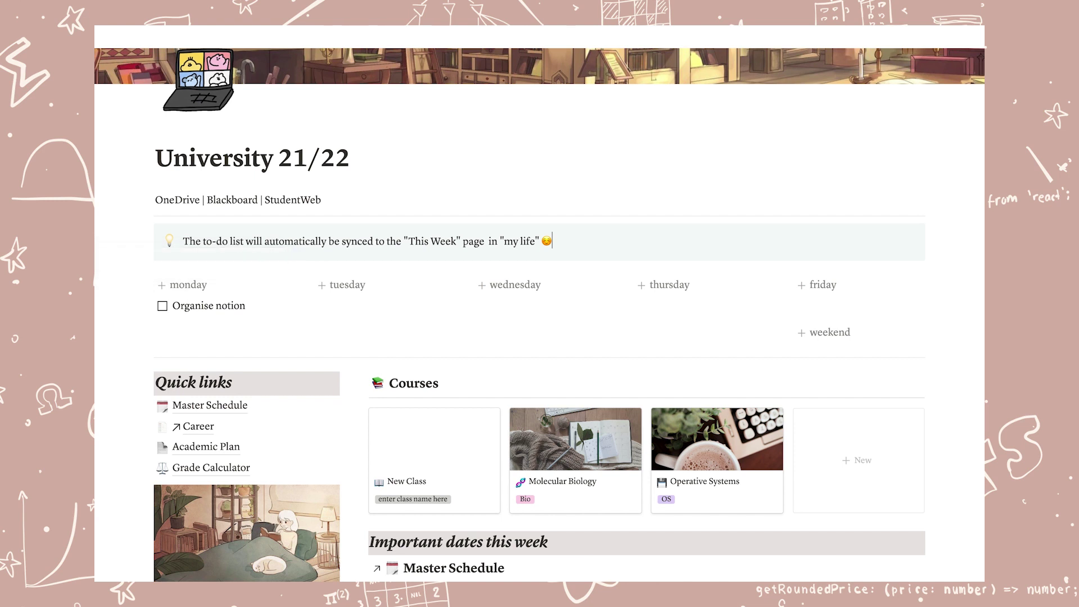
pyautogui.scroll(-2, 313, 282)
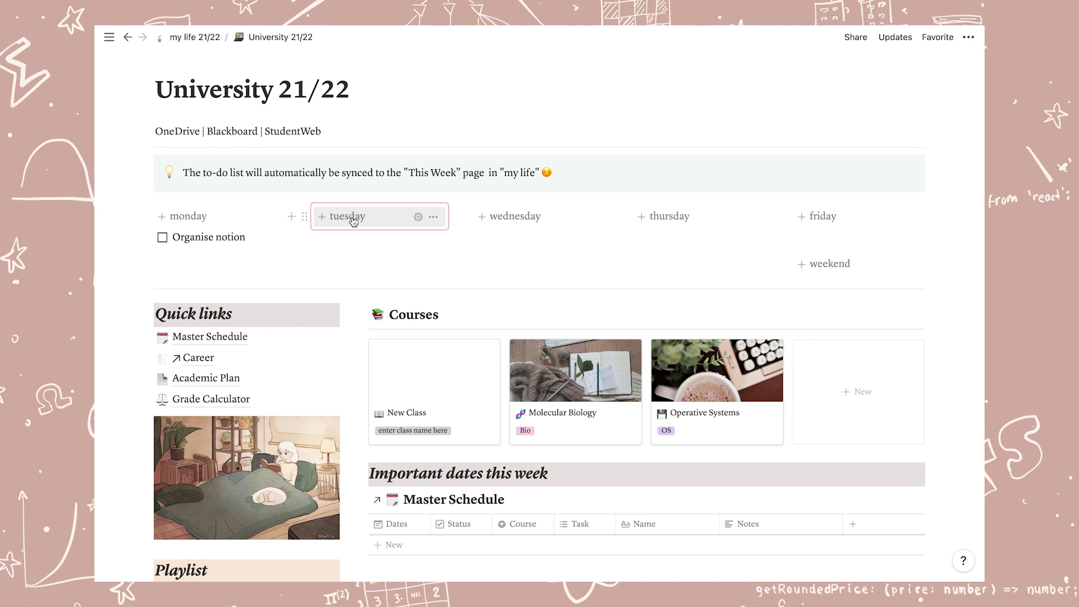
# Step: Add a 'To.' to-do under tuesday
pyautogui.click(353, 219)
pyautogui.write('To.')
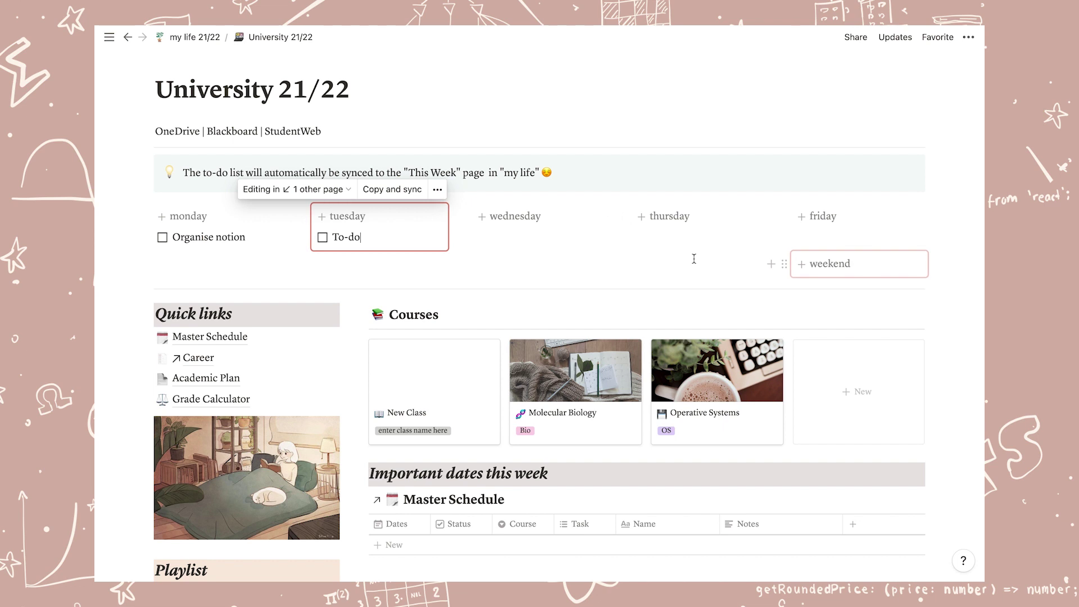
pyautogui.click(694, 258)
pyautogui.scroll(-3, 693, 258)
pyautogui.scroll(-2, 832, 302)
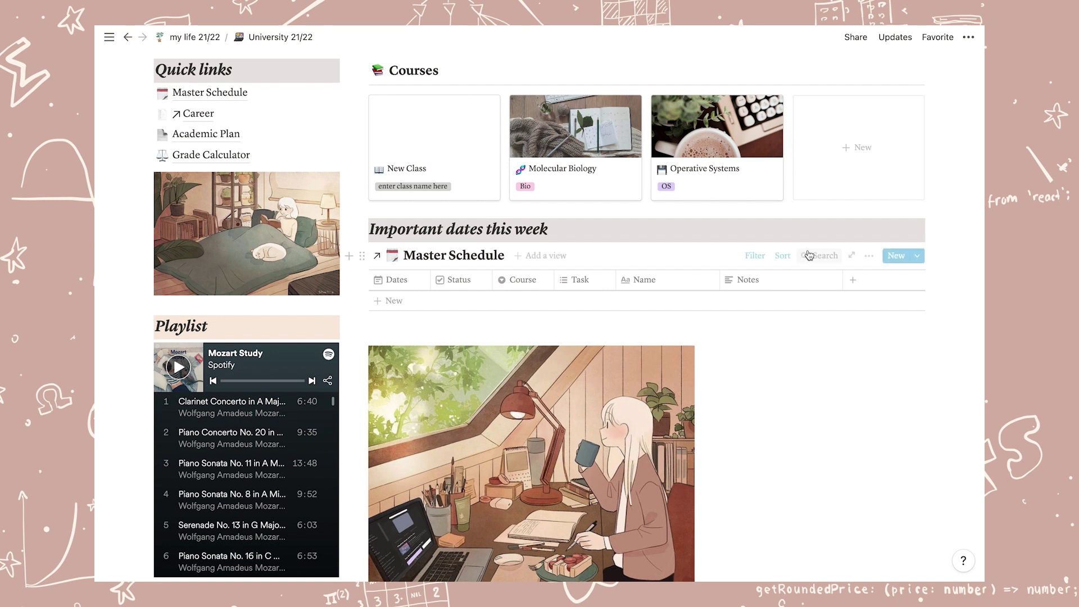
pyautogui.click(755, 255)
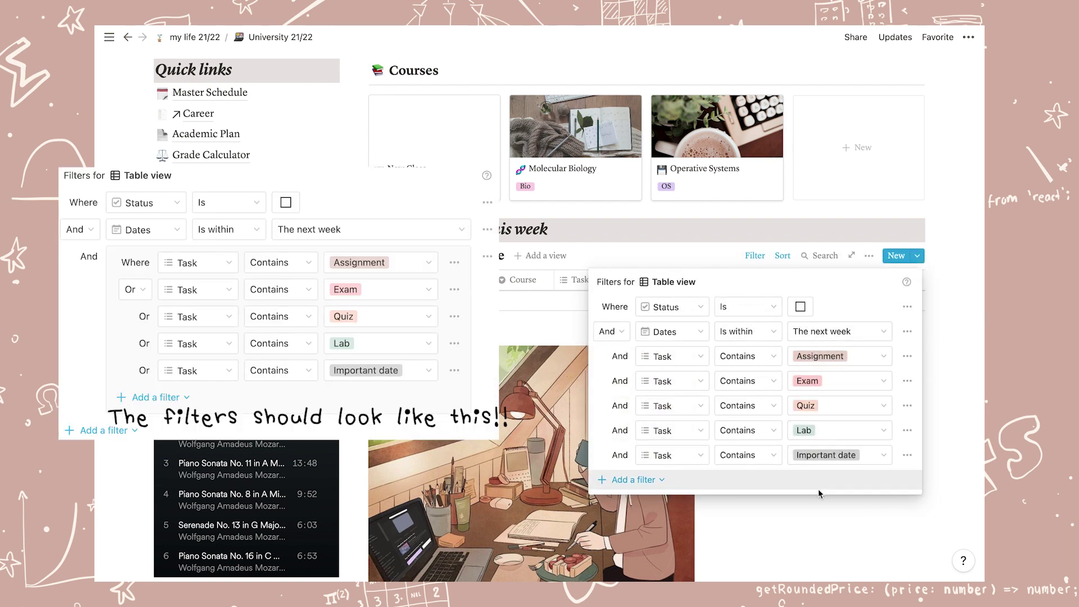
pyautogui.click(950, 349)
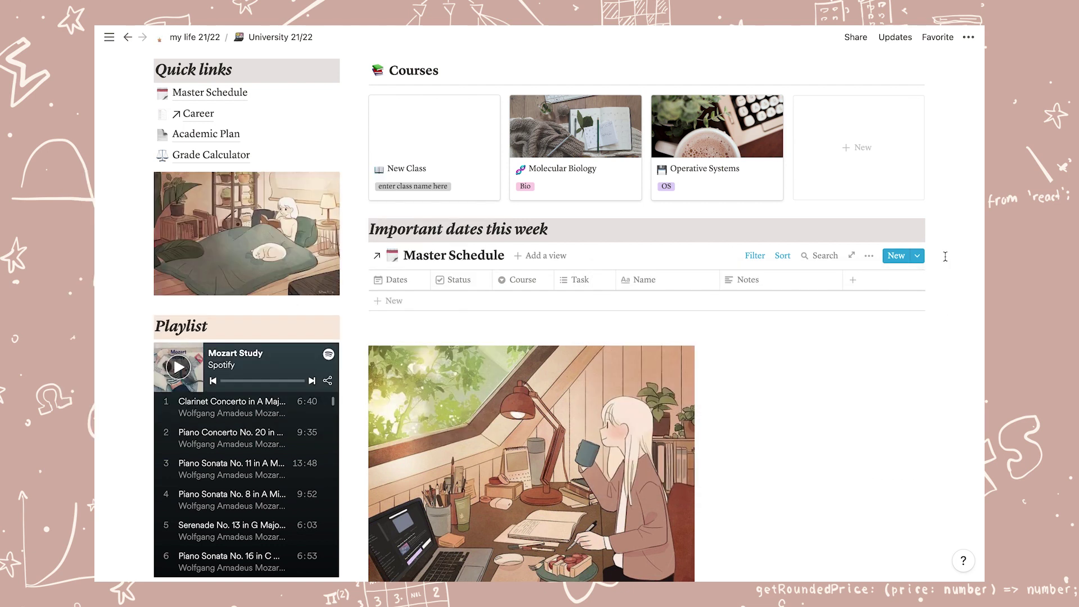
pyautogui.scroll(3, 950, 237)
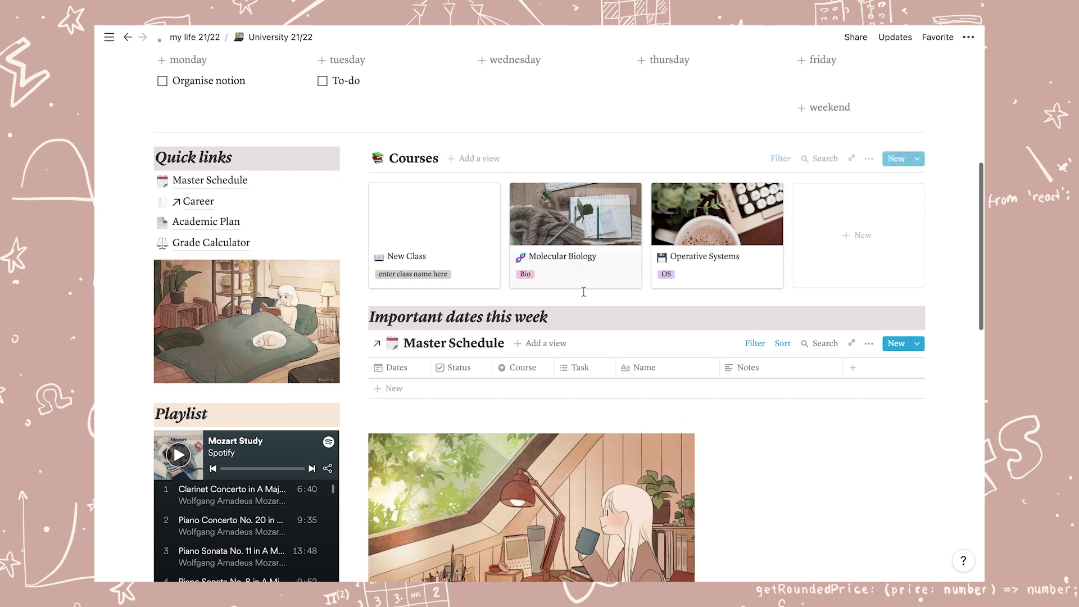
pyautogui.scroll(-5, 560, 310)
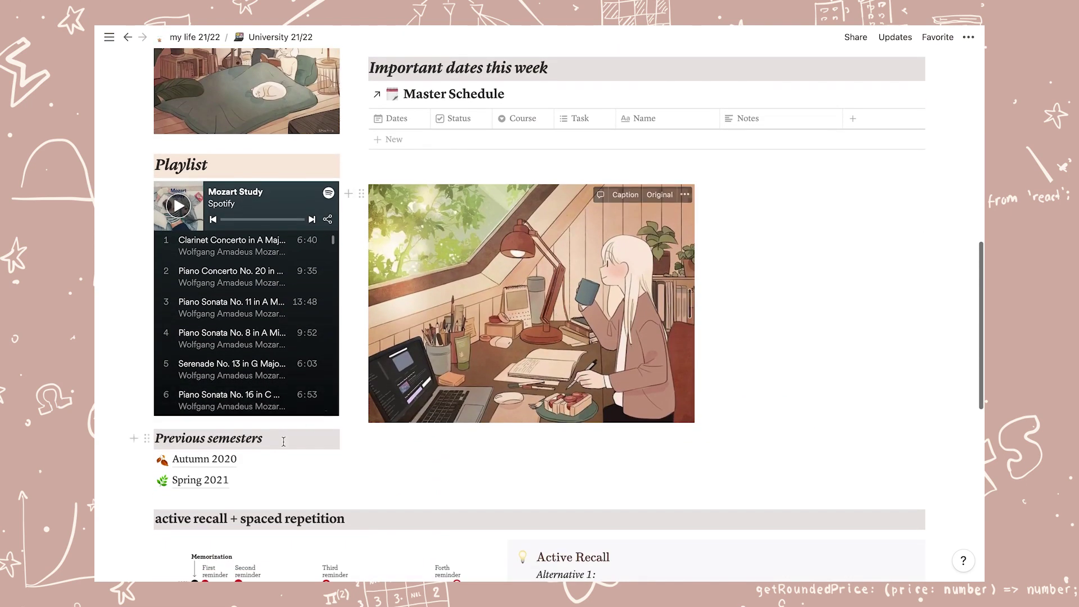
pyautogui.click(216, 464)
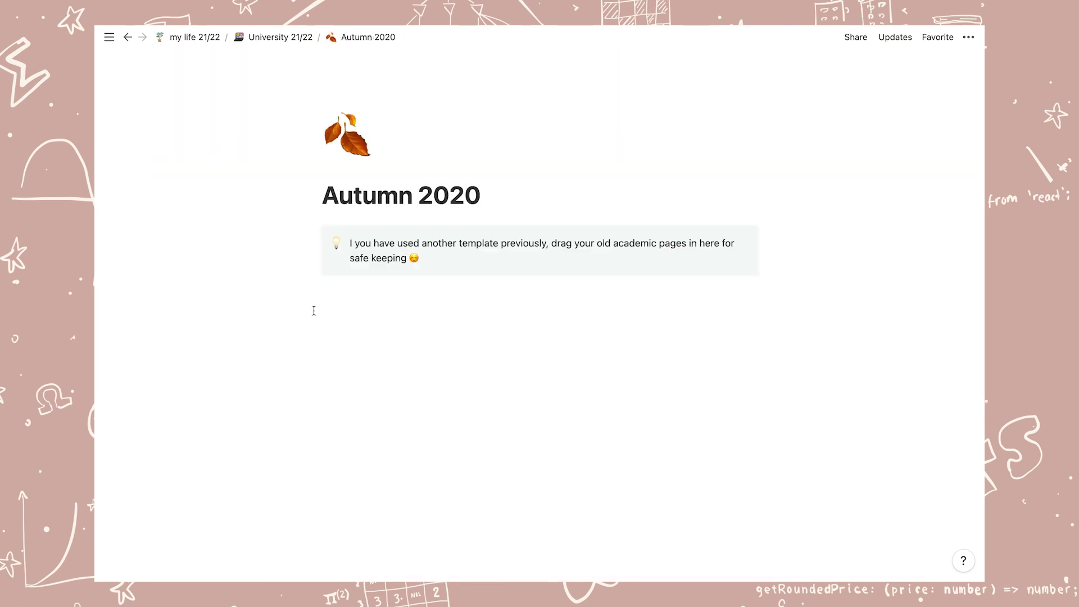
pyautogui.click(291, 37)
pyautogui.scroll(-5, 339, 318)
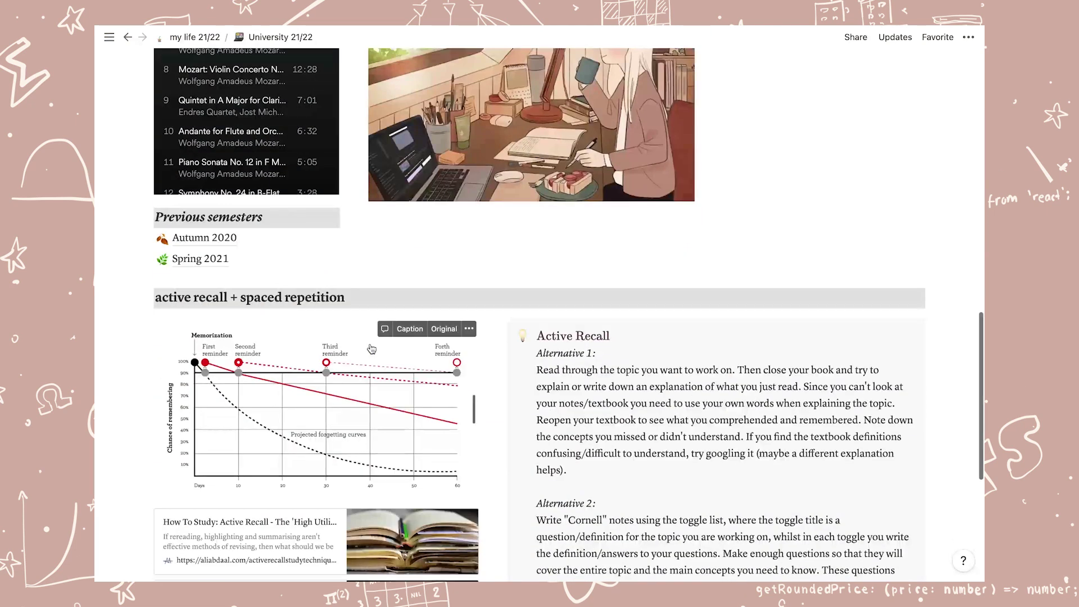
pyautogui.scroll(2, 339, 318)
pyautogui.scroll(7, 339, 319)
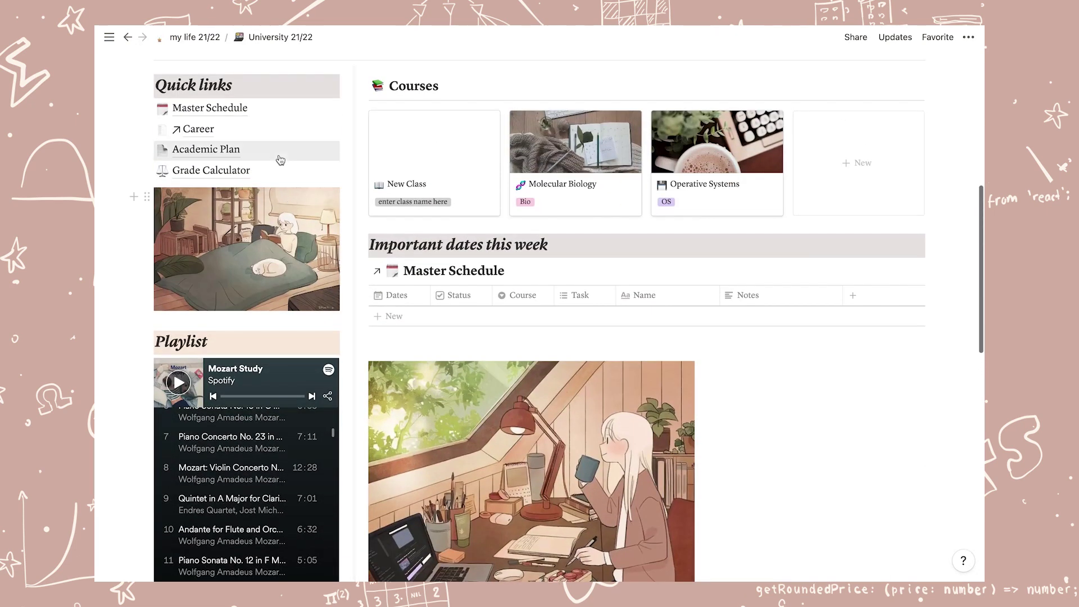
# Step: Open Master Schedule and page its calendar between August and October 2021
pyautogui.click(223, 109)
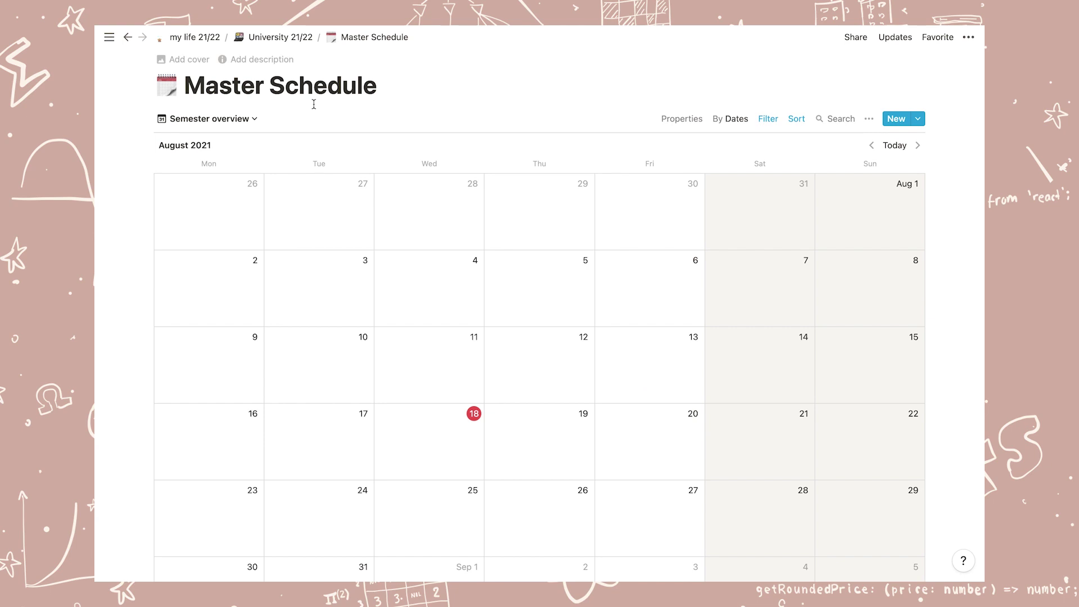
pyautogui.scroll(-3, 314, 104)
pyautogui.scroll(3, 403, 217)
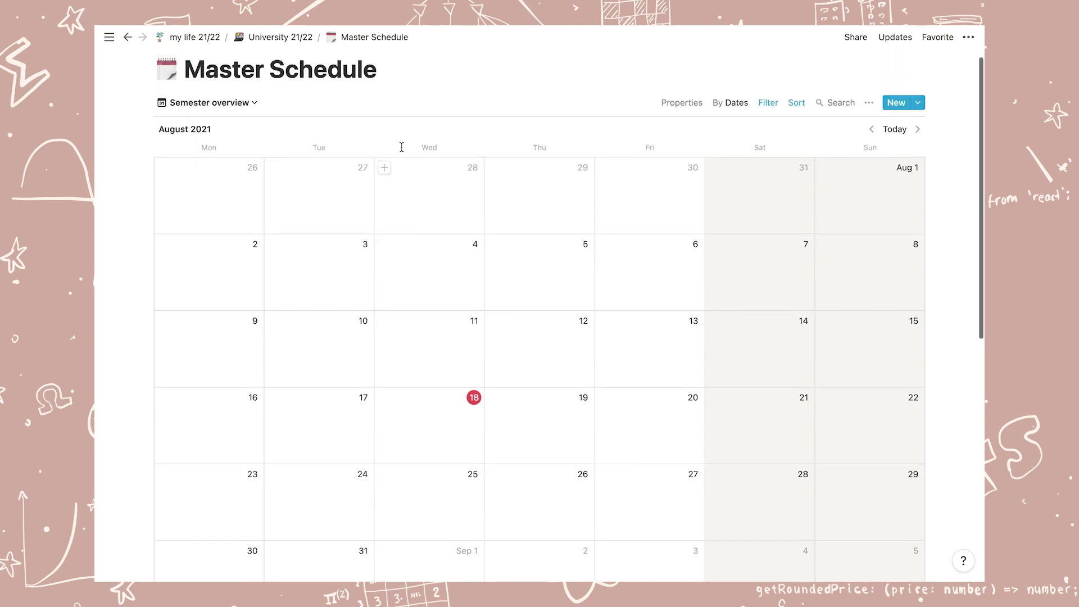
pyautogui.click(918, 130)
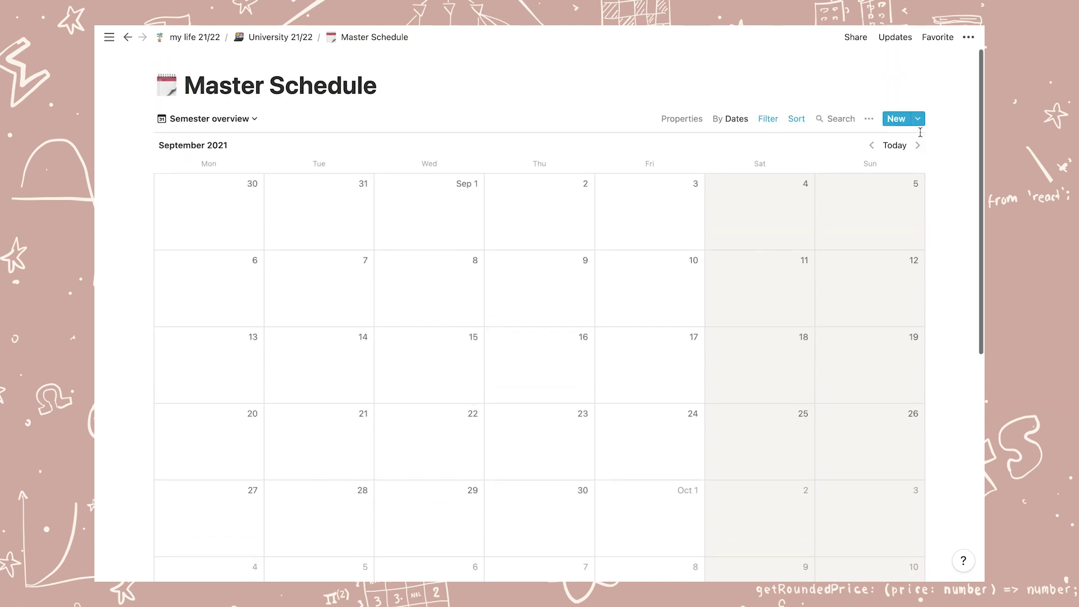
pyautogui.click(871, 147)
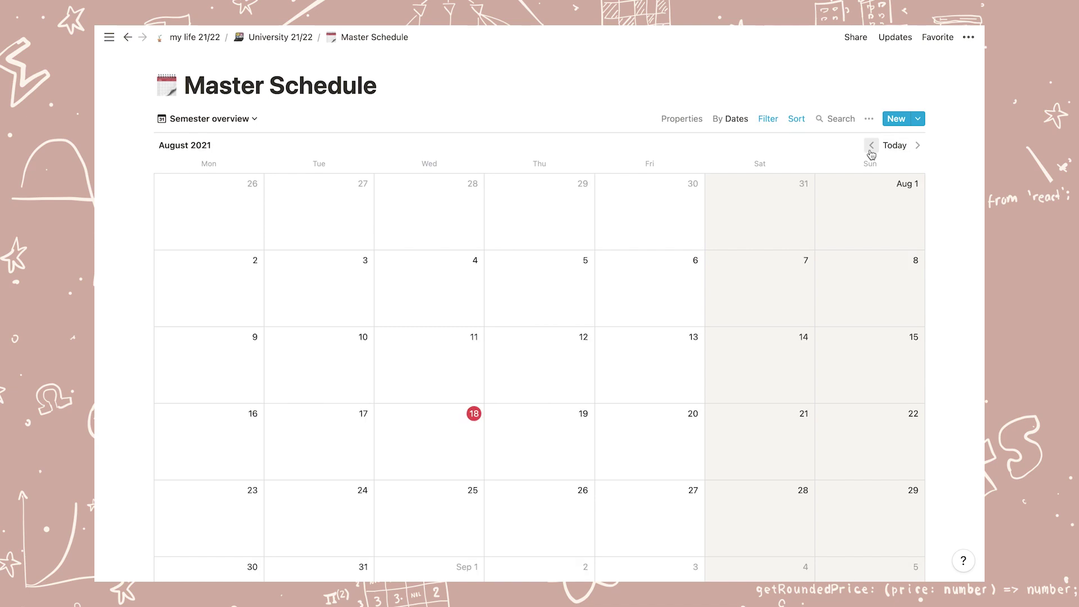
pyautogui.click(918, 145)
pyautogui.click(917, 145)
pyautogui.click(872, 146)
# Step: Look over the views and Semester overview filters, then switch to the Assignments view
pyautogui.click(245, 121)
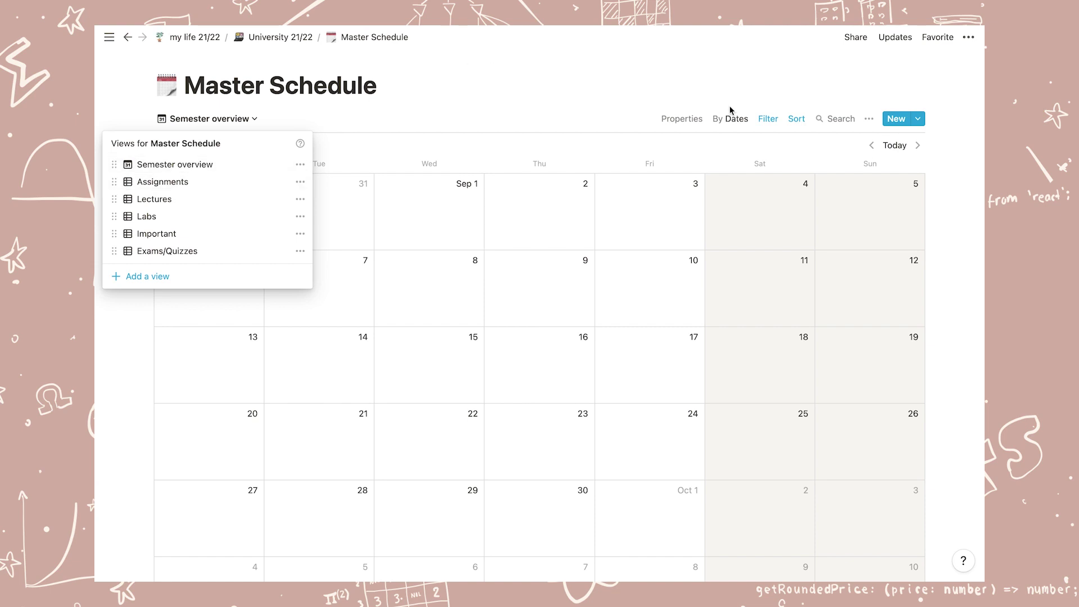
pyautogui.click(769, 121)
pyautogui.click(769, 120)
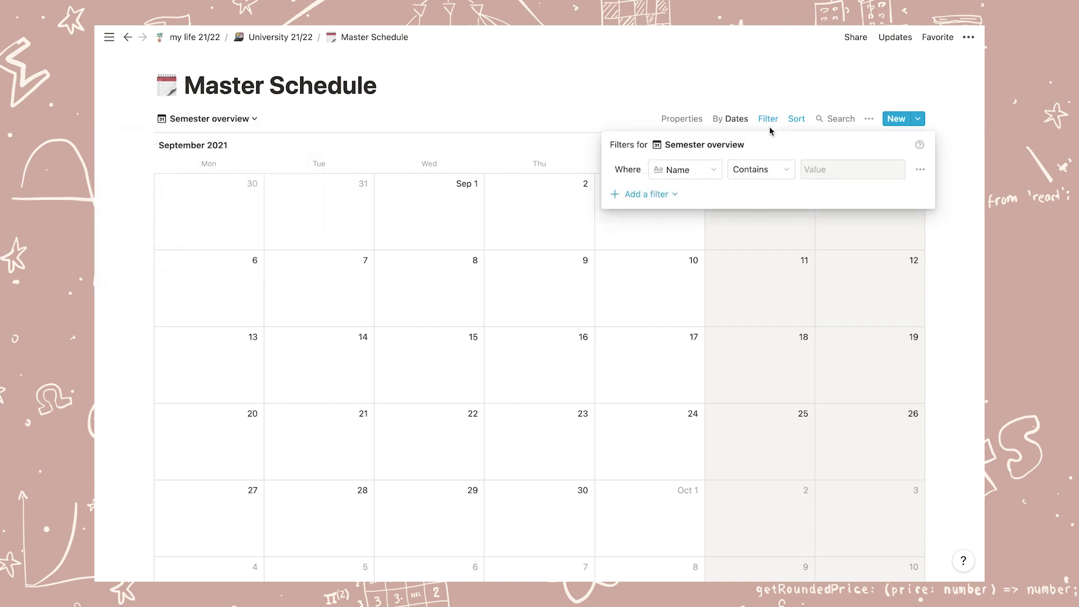
pyautogui.click(769, 119)
pyautogui.click(209, 119)
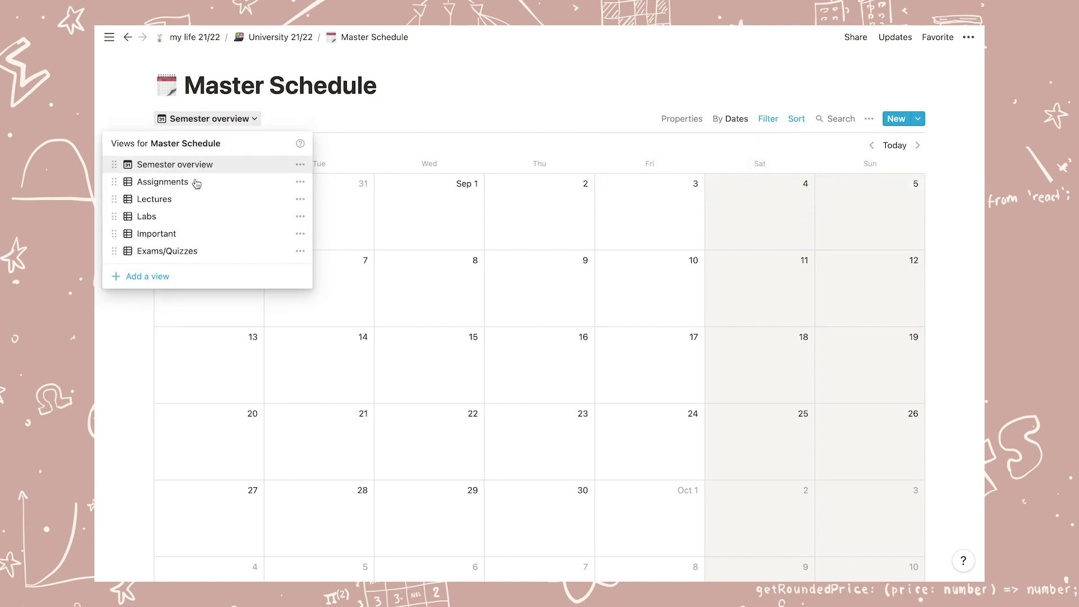
pyautogui.click(194, 181)
# Step: Check the Assignments view filters, then open the New Class course page from University 21/22
pyautogui.click(768, 120)
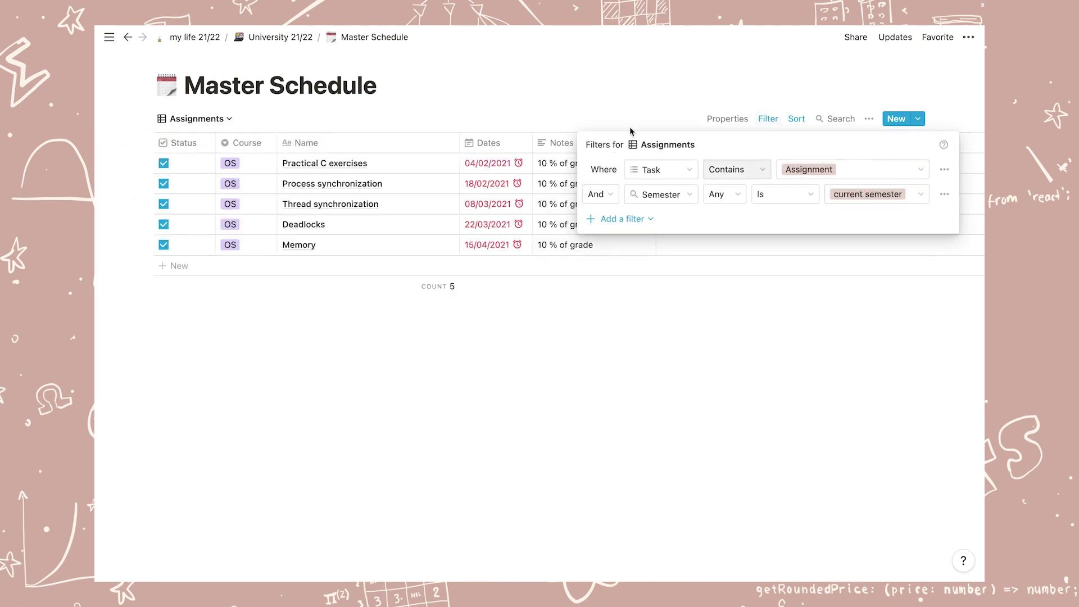
pyautogui.click(575, 95)
pyautogui.click(268, 39)
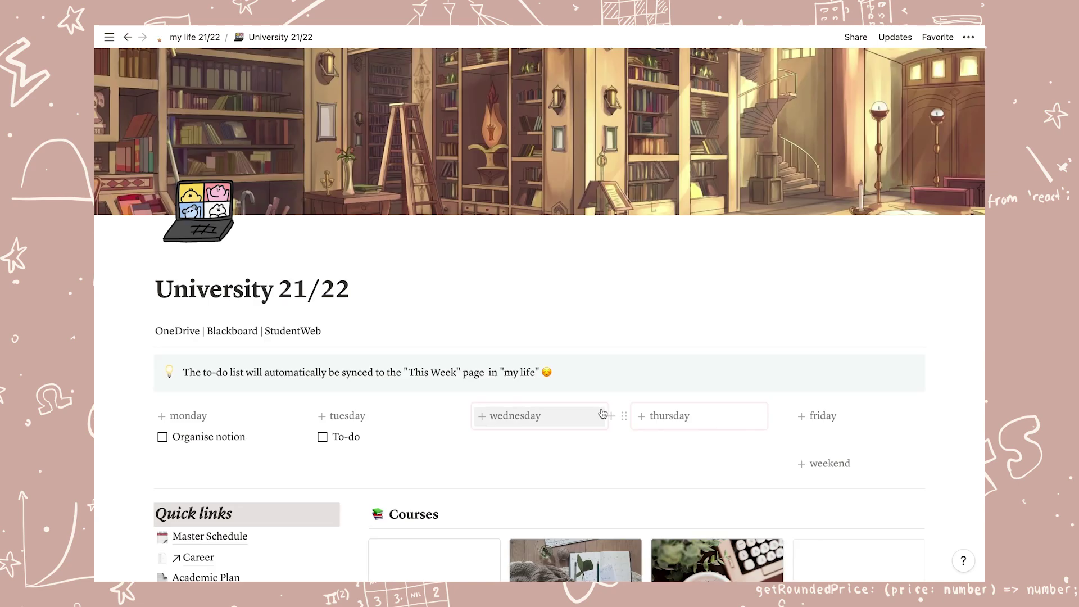
pyautogui.scroll(-3, 603, 414)
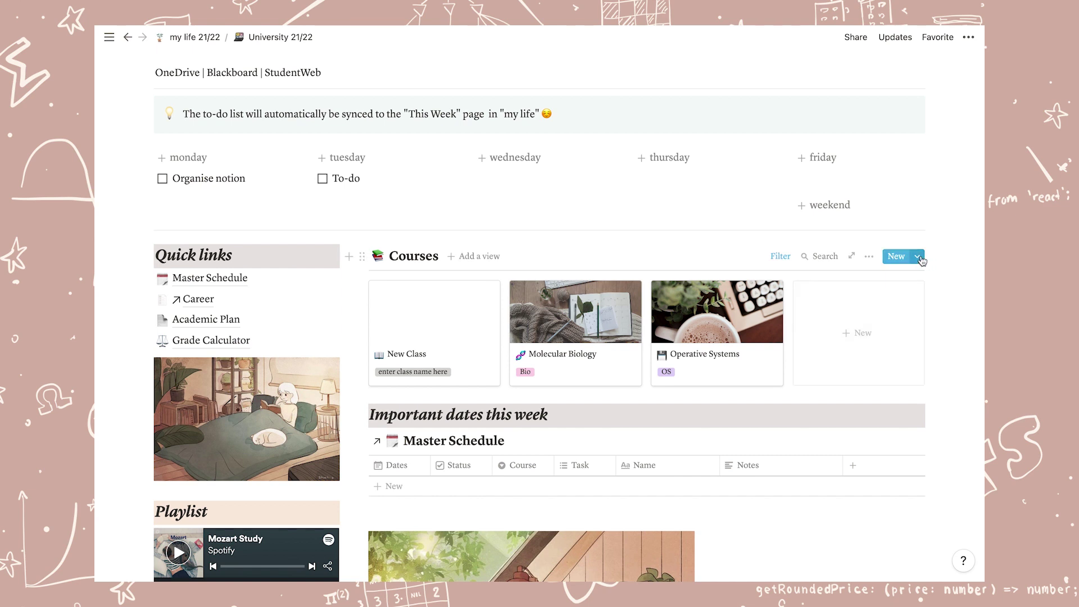
pyautogui.click(418, 322)
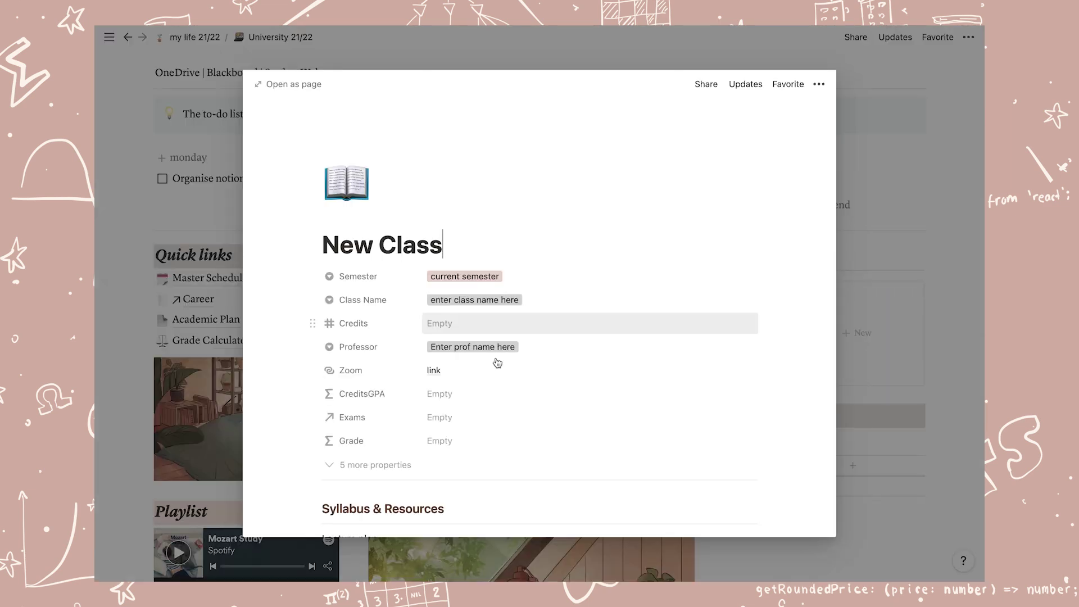
pyautogui.scroll(-10, 494, 362)
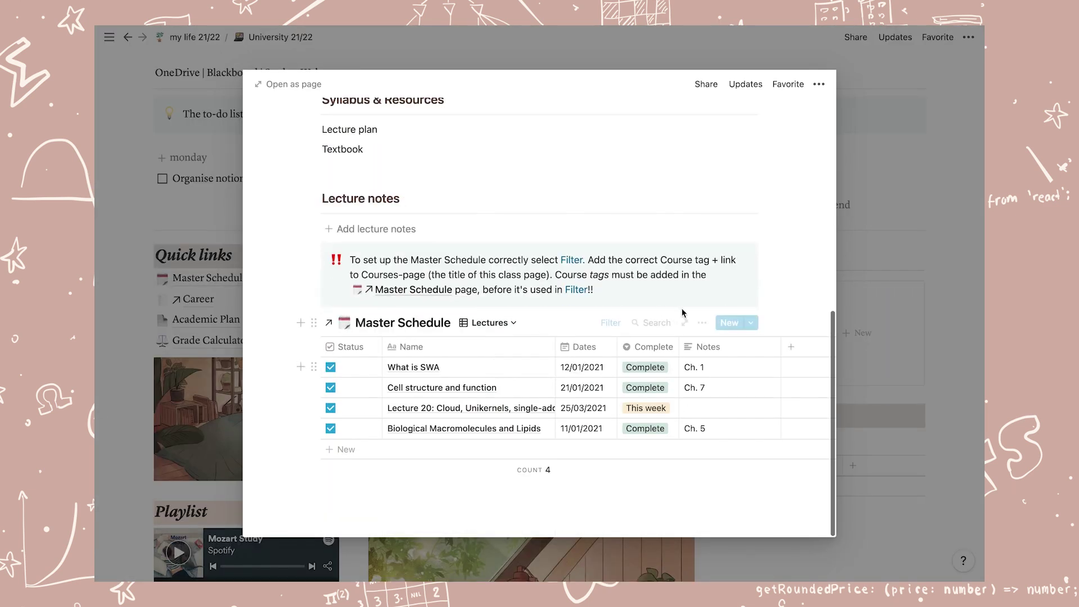
# Step: Inspect the course filter of the New Class Lectures schedule without changing it
pyautogui.click(611, 322)
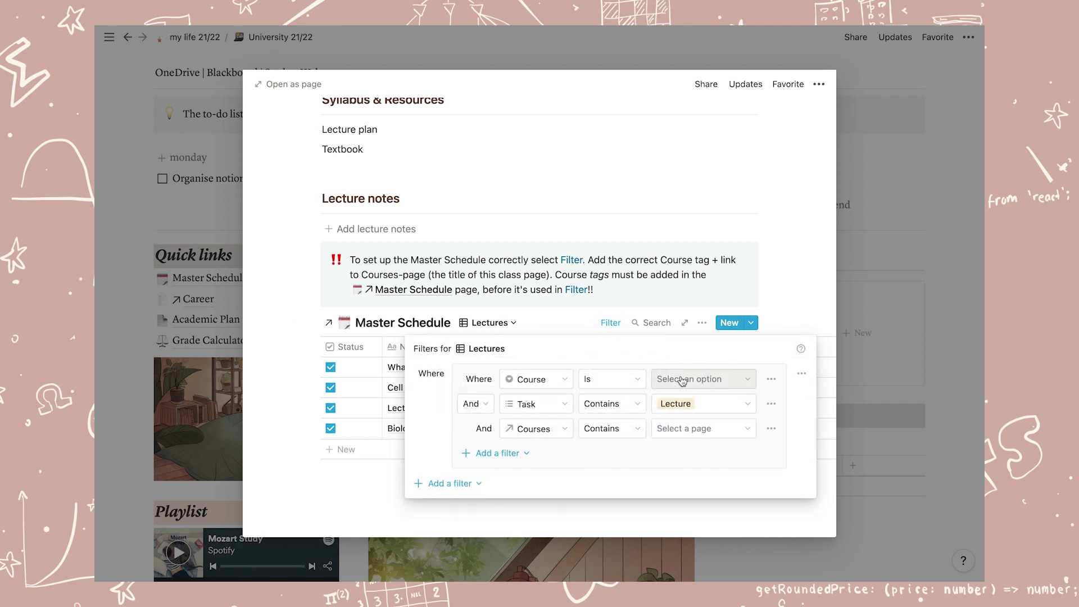
pyautogui.click(682, 439)
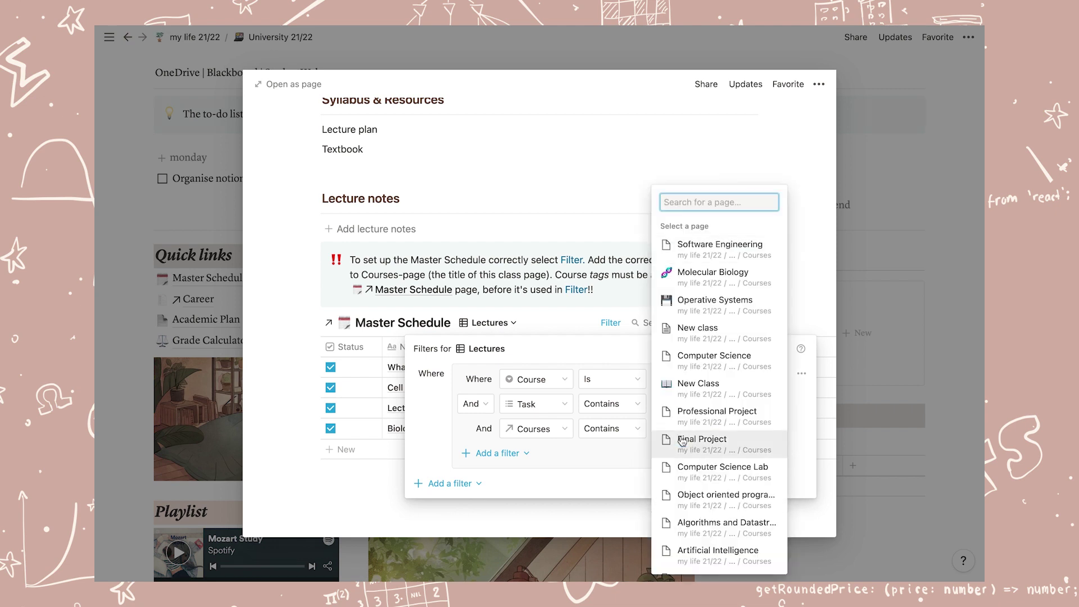
pyautogui.press('Escape')
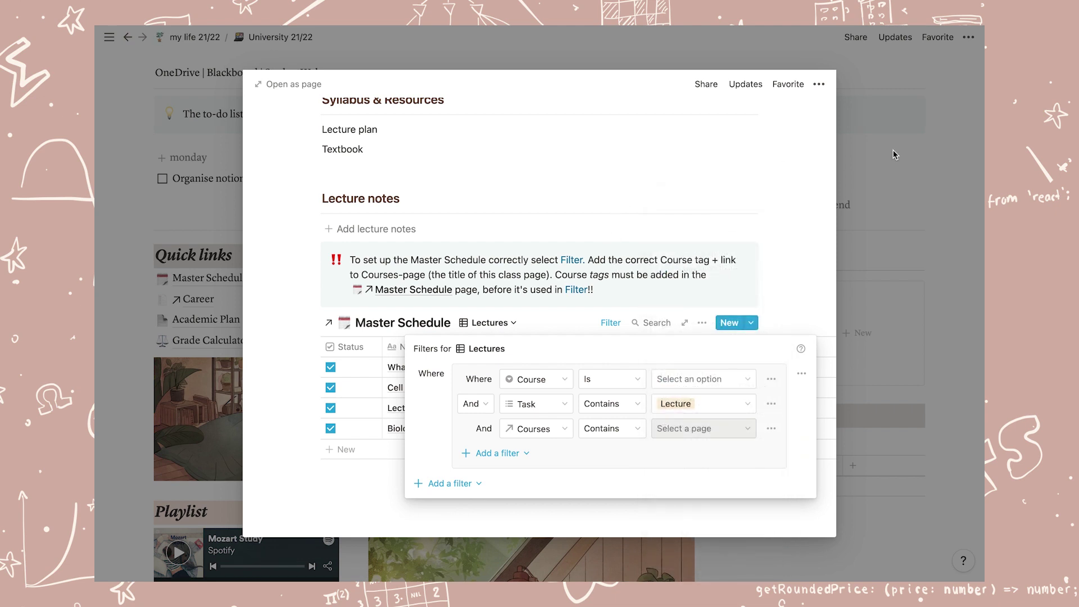
pyautogui.click(895, 155)
# Step: Switch the embedded schedule to the Assignments view and close the New Class page
pyautogui.scroll(-6, 566, 407)
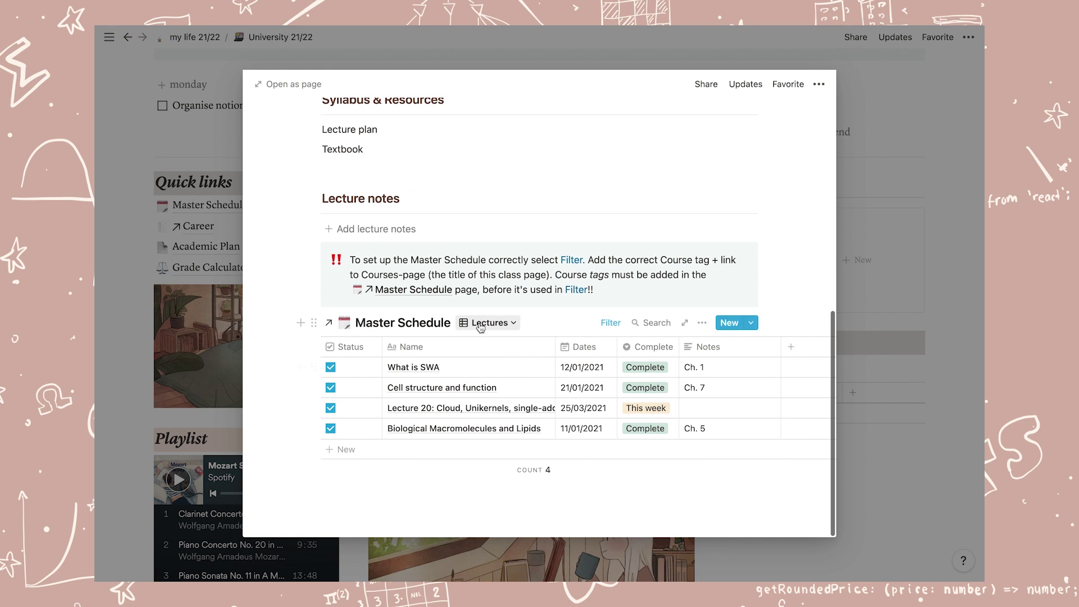
pyautogui.click(483, 323)
pyautogui.click(458, 389)
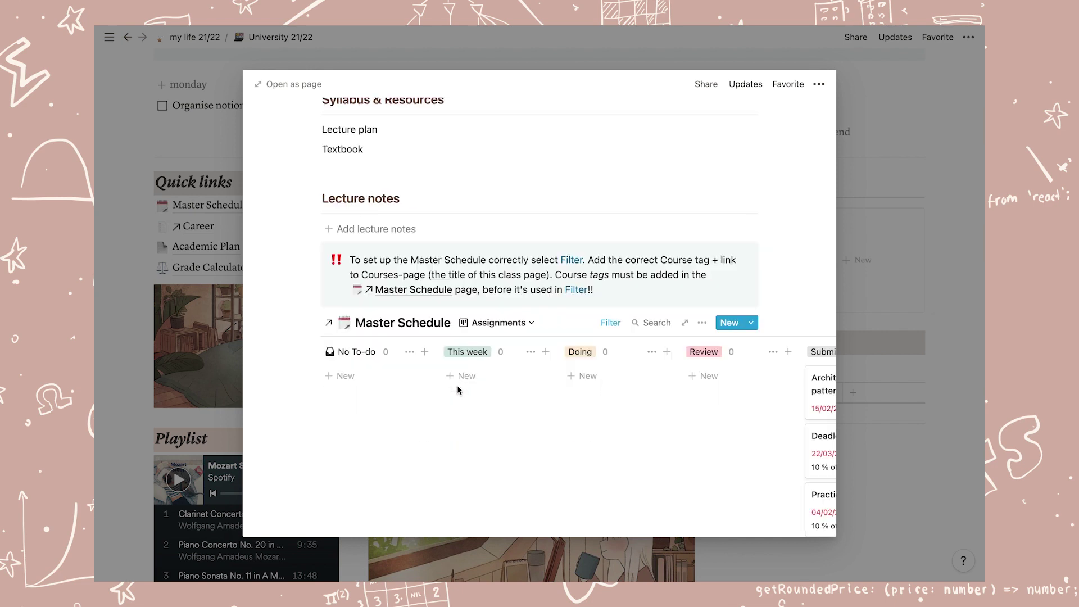
pyautogui.hscroll(3, 548, 420)
pyautogui.hscroll(-3, 549, 420)
pyautogui.click(906, 246)
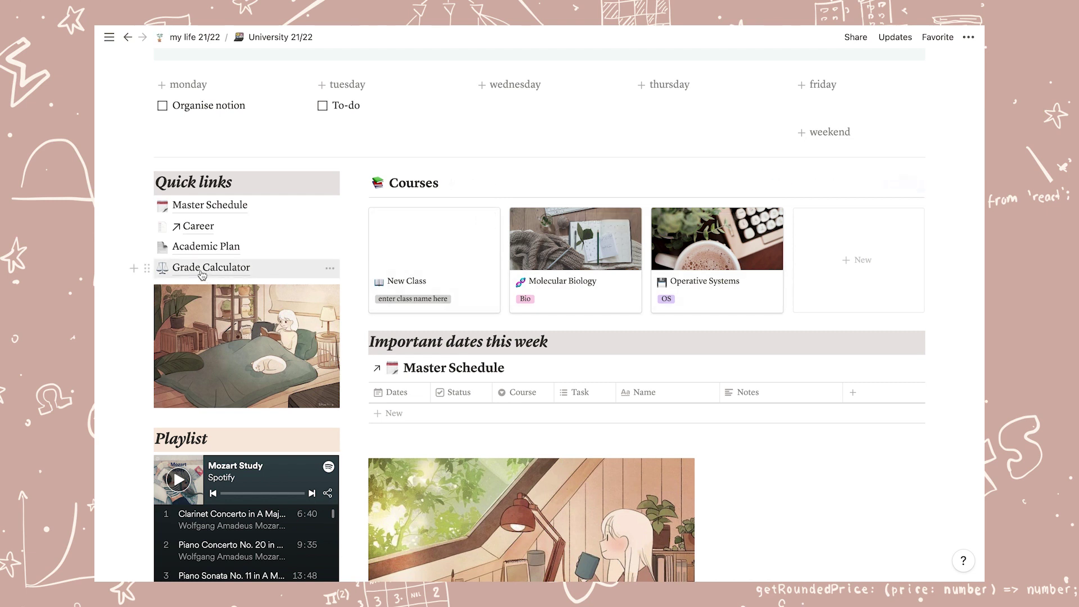
# Step: Open the Grade Calculator from University 21/22 and view the Practical C exercises entry
pyautogui.click(270, 37)
pyautogui.scroll(-5, 388, 301)
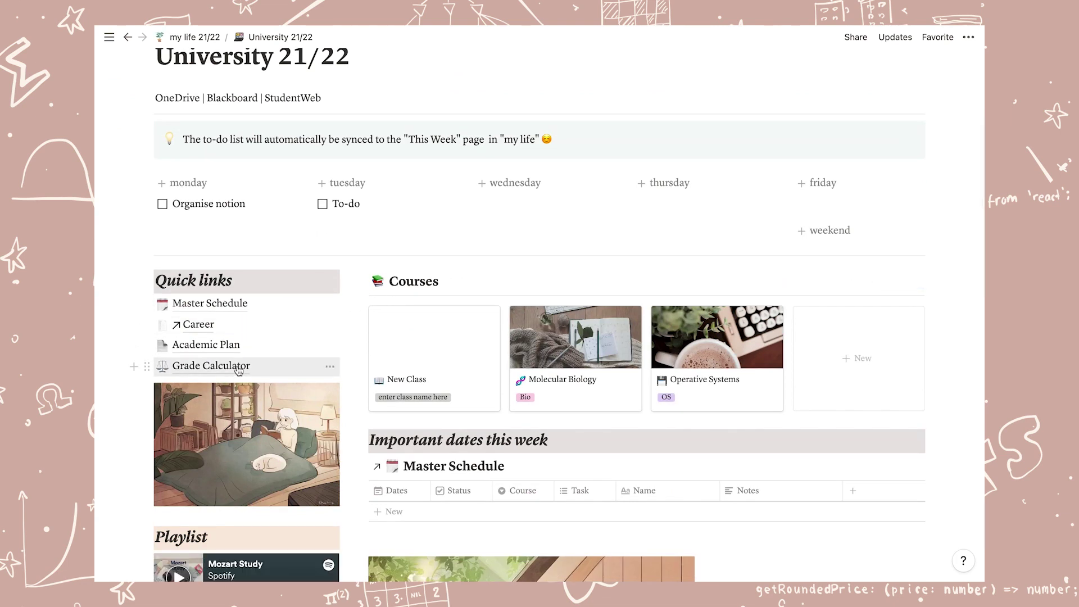
pyautogui.click(238, 365)
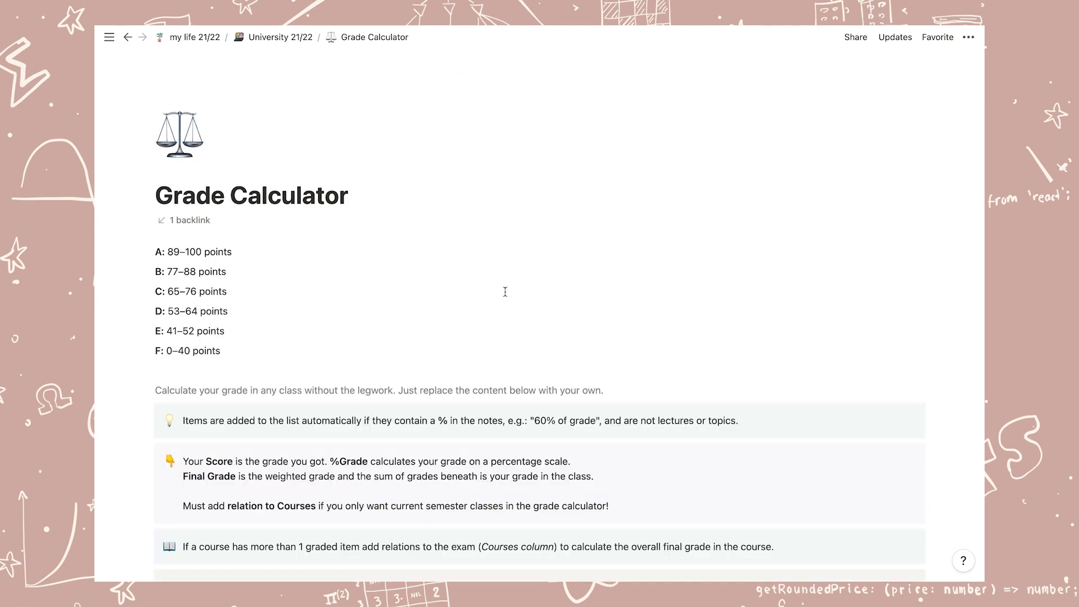
pyautogui.scroll(-5, 505, 292)
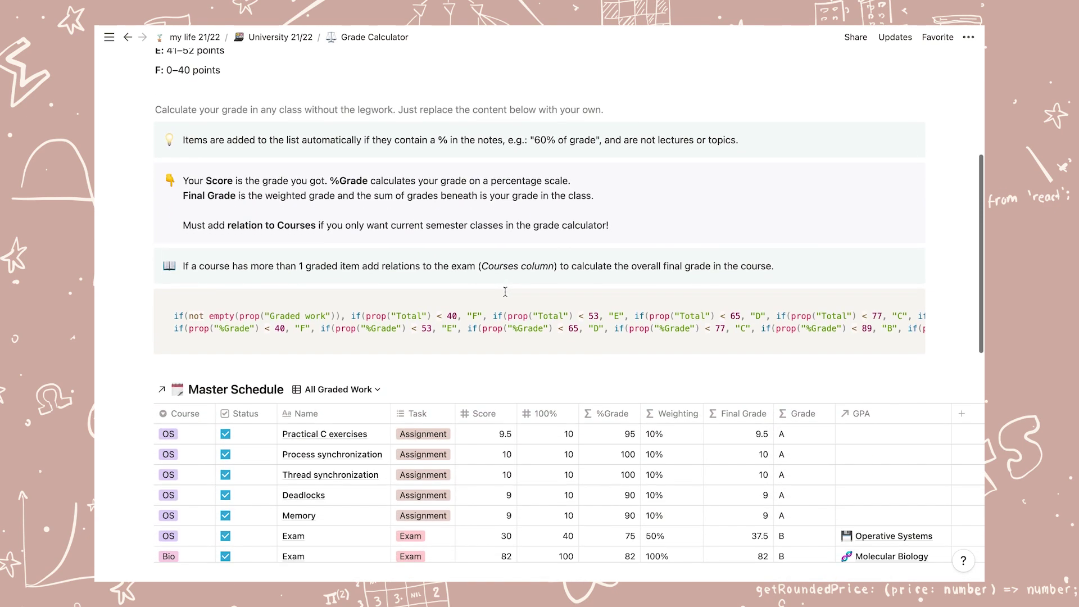
pyautogui.scroll(-2, 506, 292)
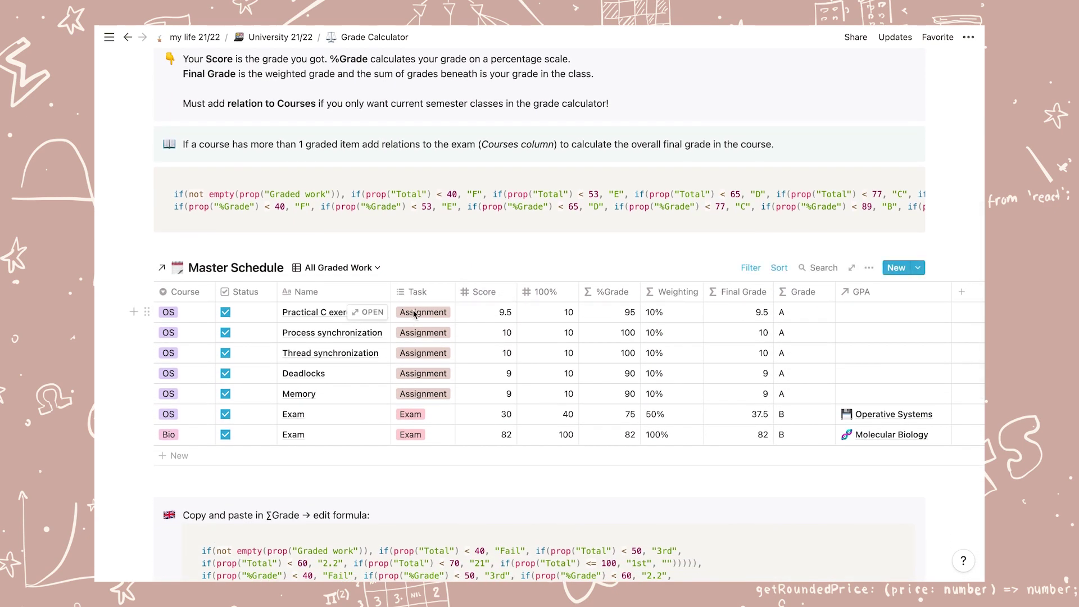
pyautogui.click(368, 312)
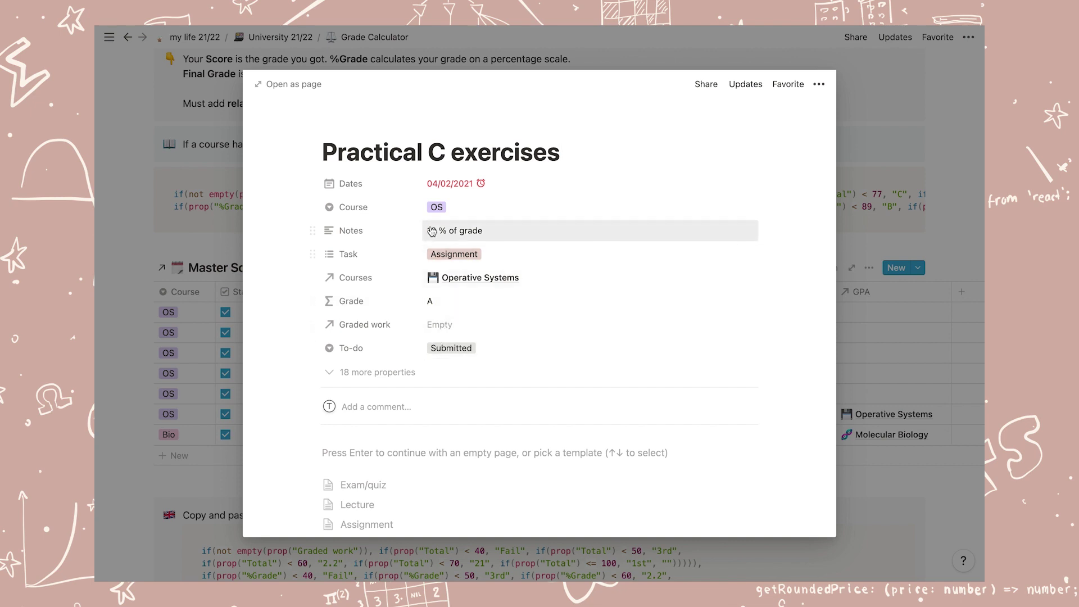
pyautogui.press('Escape')
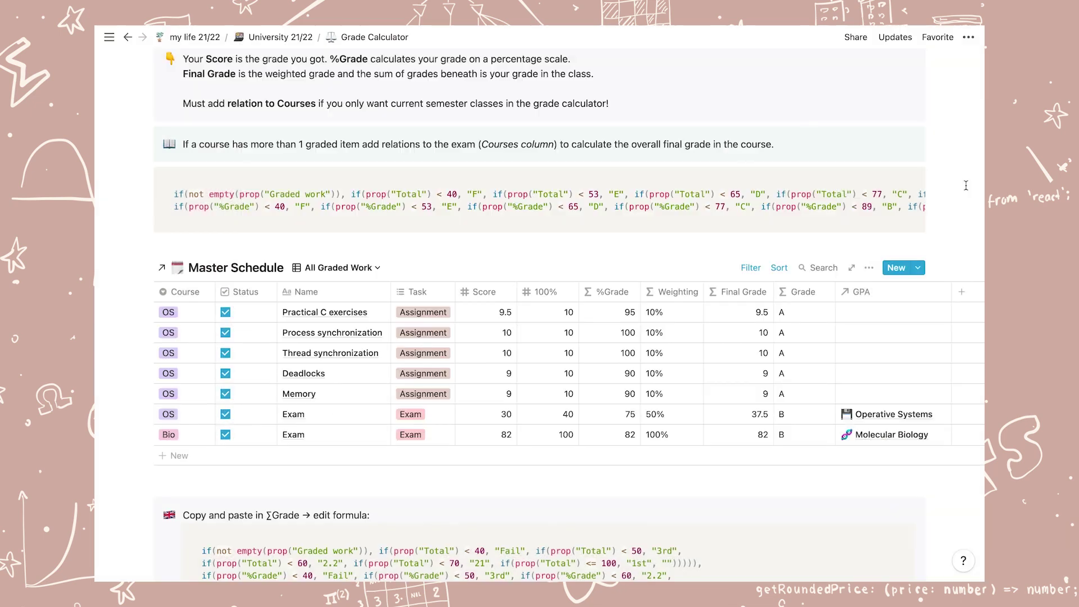
# Step: Score Practical C exercises 5 out of 7 points, then return to University 21/22
pyautogui.click(503, 318)
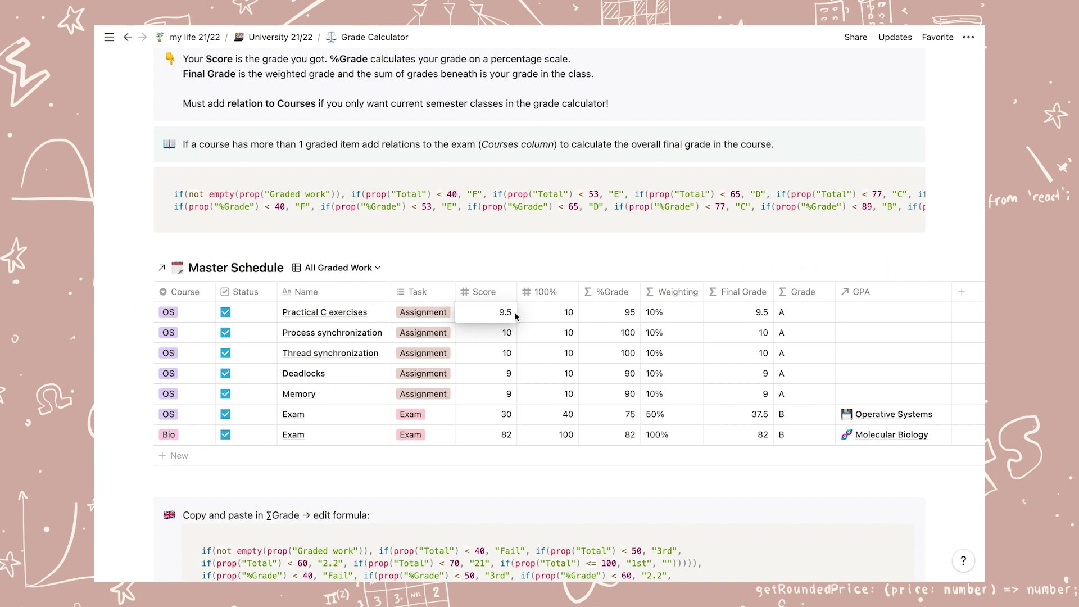
pyautogui.write('5')
pyautogui.press('Return')
pyautogui.click(570, 315)
pyautogui.click(571, 313)
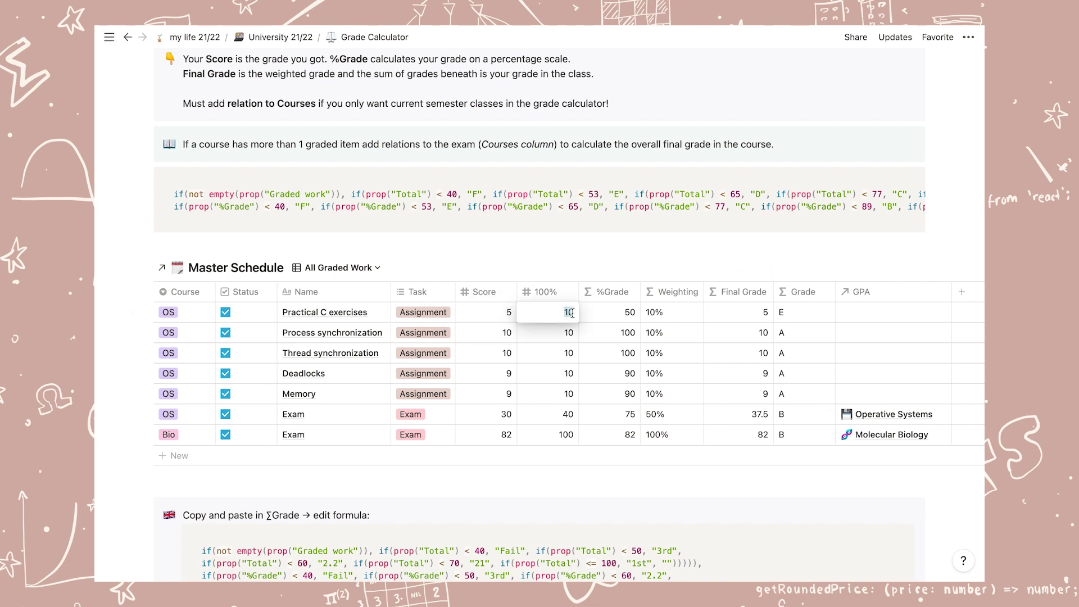
pyautogui.write('7')
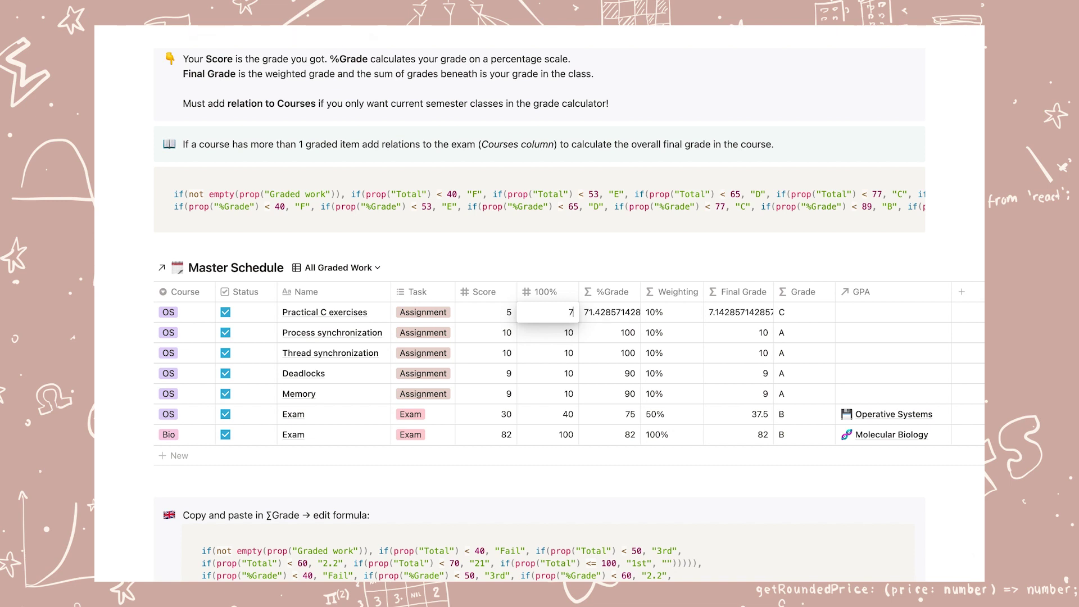
pyautogui.press('Return')
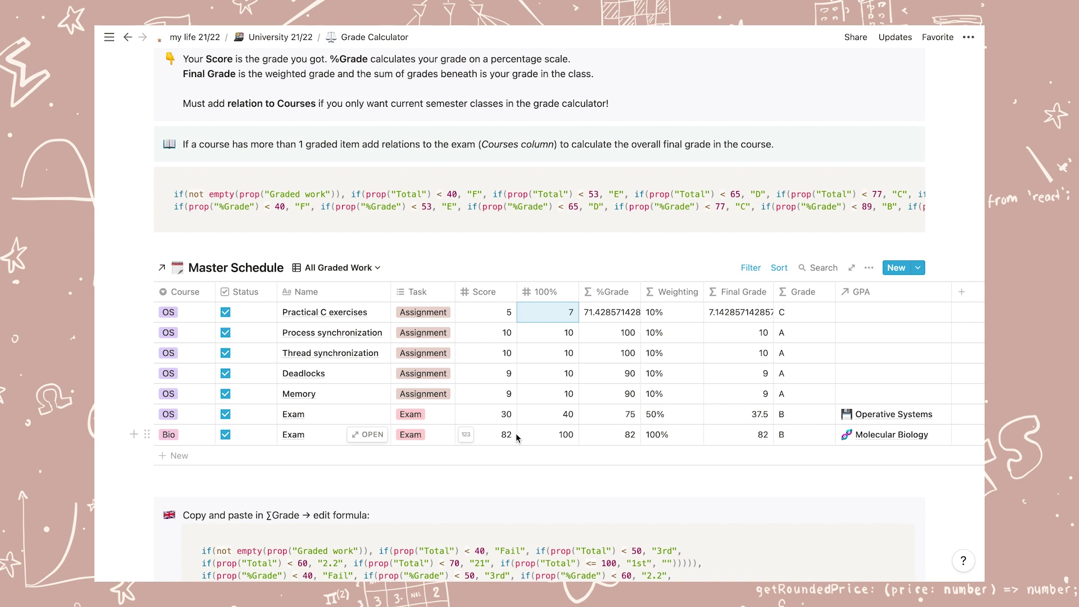
pyautogui.scroll(-3, 518, 437)
pyautogui.scroll(5, 516, 433)
pyautogui.click(287, 37)
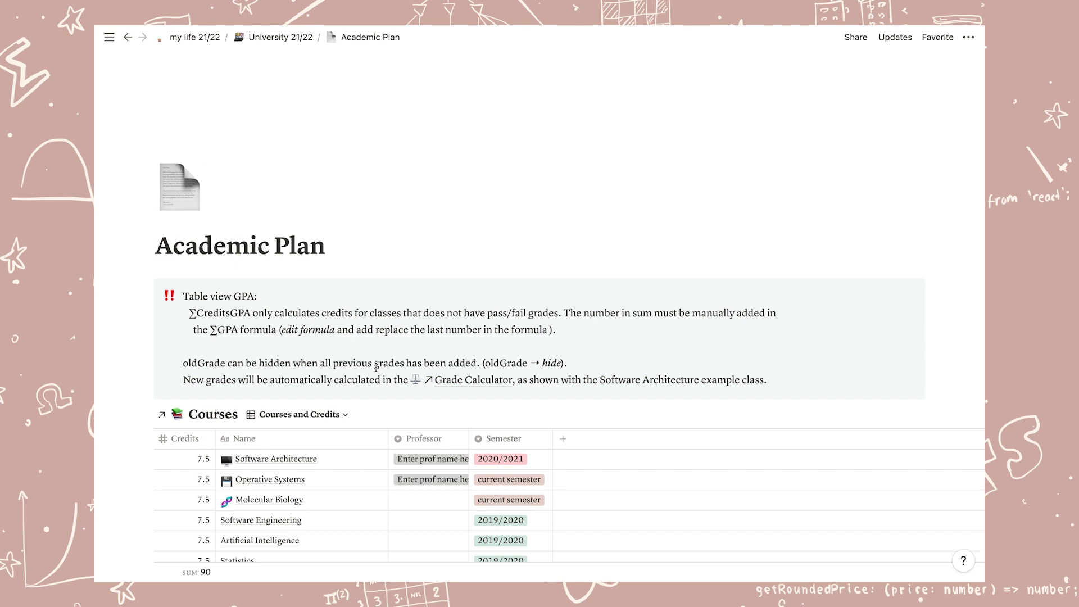
# Step: Switch the Courses table to the GPA view and leave Calculus's oldGrade at B
pyautogui.scroll(-4, 376, 367)
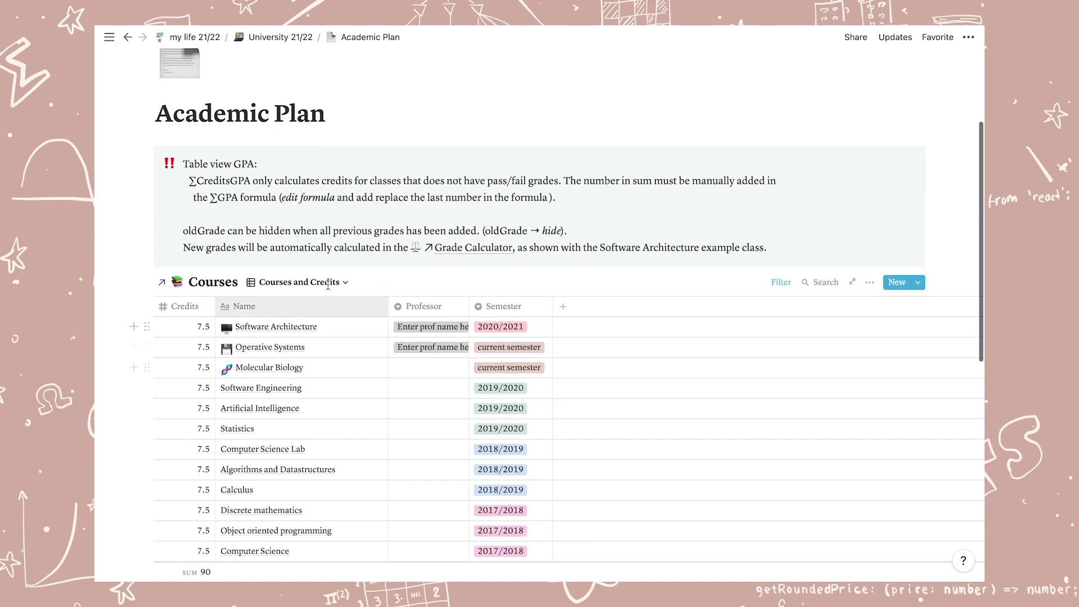
pyautogui.click(325, 283)
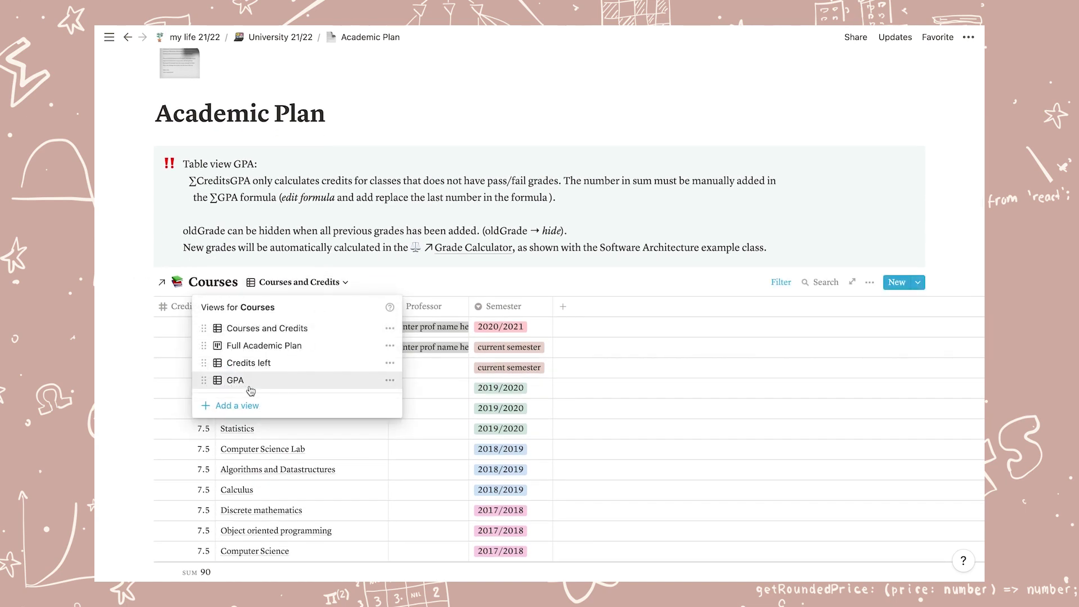
pyautogui.click(242, 378)
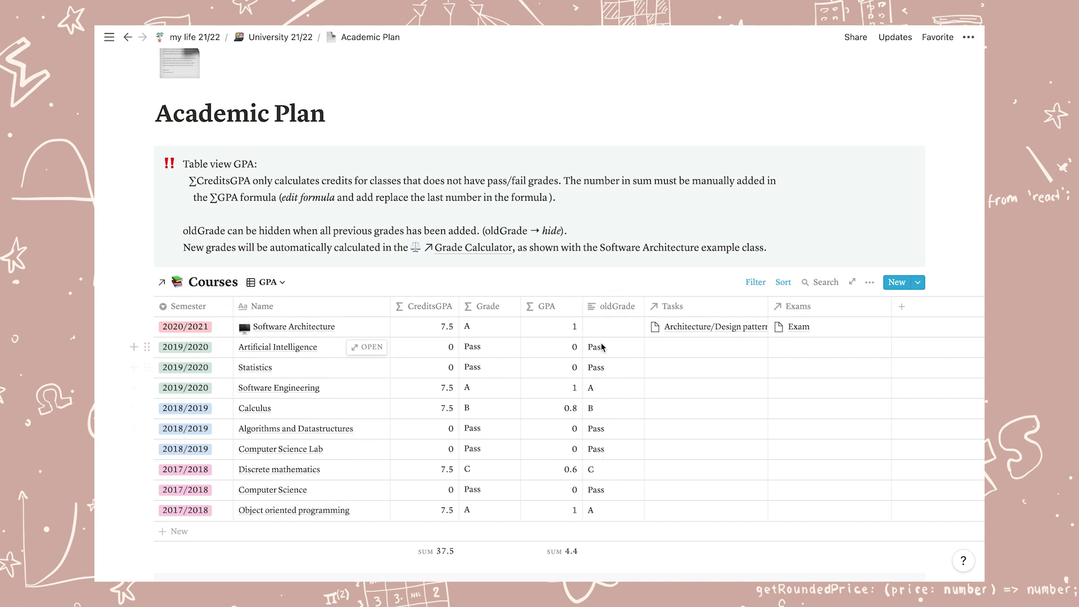
pyautogui.click(597, 391)
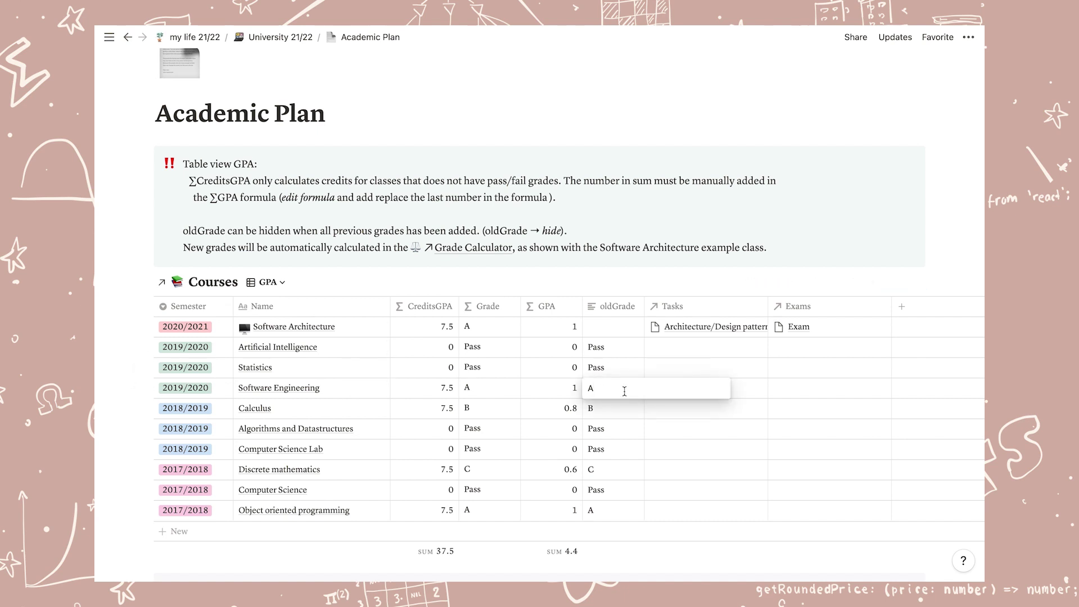
pyautogui.click(605, 412)
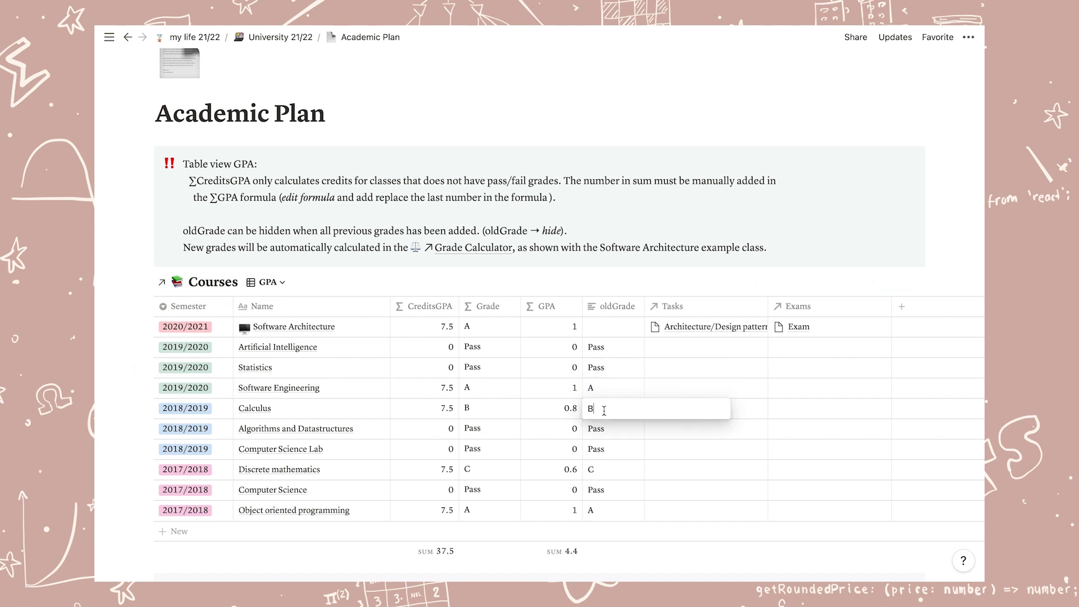
pyautogui.press('BackSpace')
pyautogui.write('A')
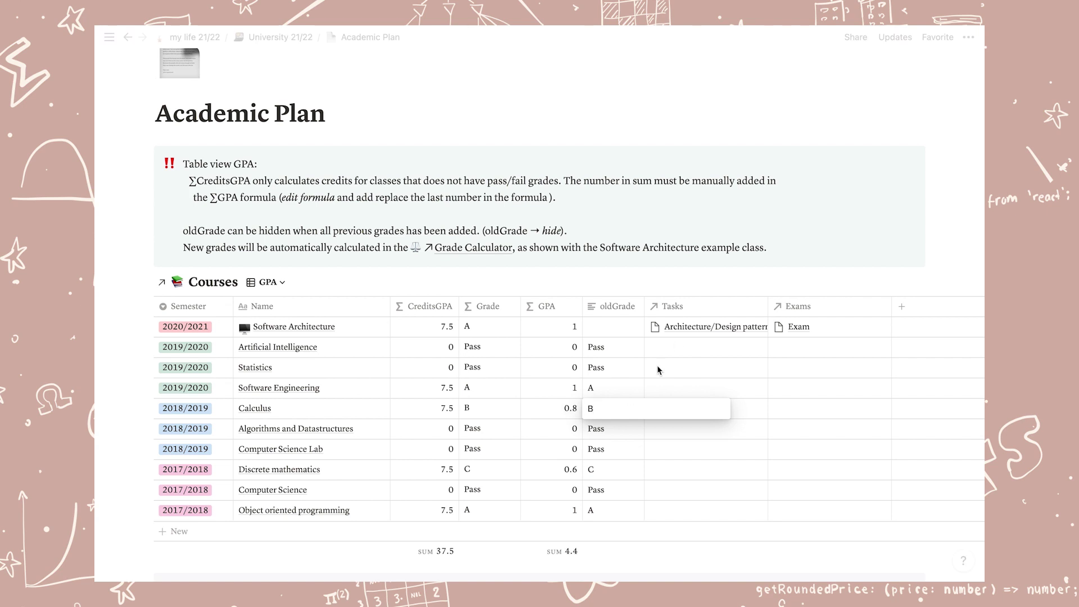
pyautogui.press('Escape')
# Step: Open the GPA column's formula, which divides by 37.5
pyautogui.scroll(-1, 627, 430)
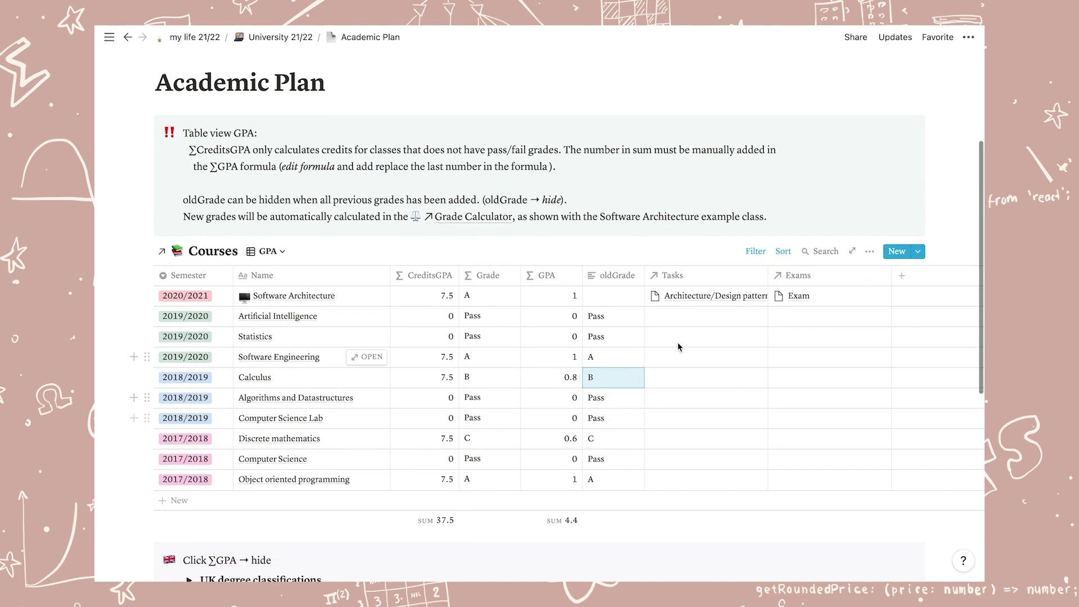
pyautogui.click(558, 279)
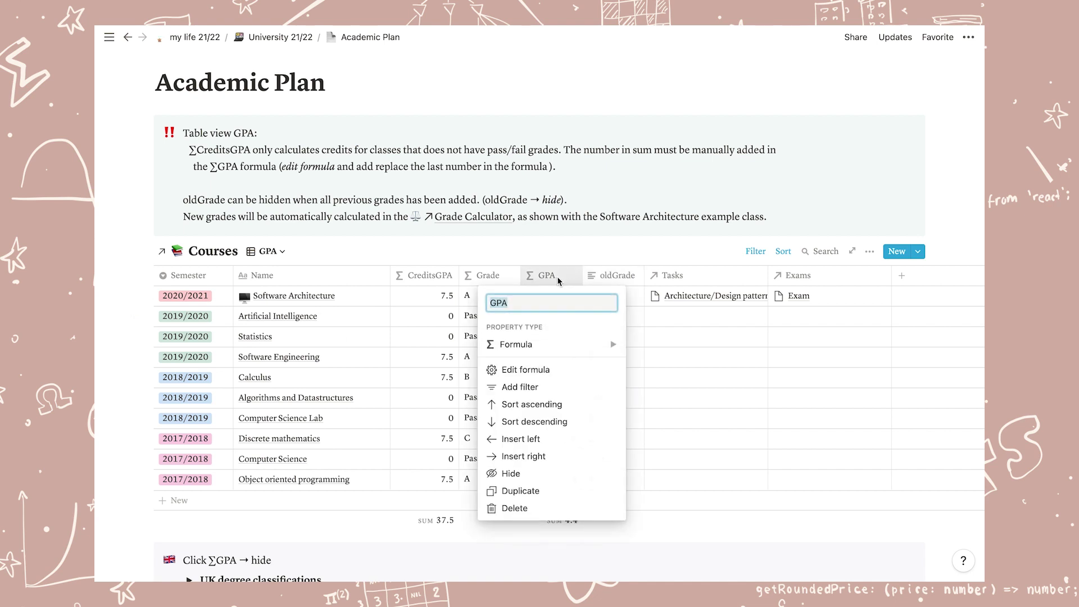
pyautogui.click(520, 370)
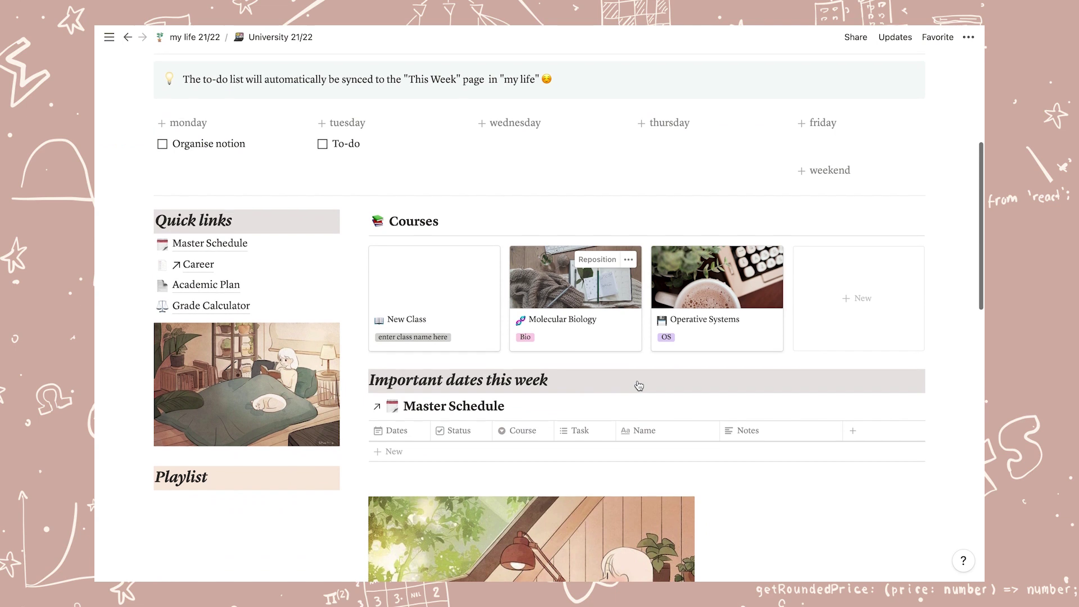
# Step: Open Career and switch the application tracker through Applied to the Past applications view
pyautogui.click(198, 264)
pyautogui.scroll(-3, 637, 371)
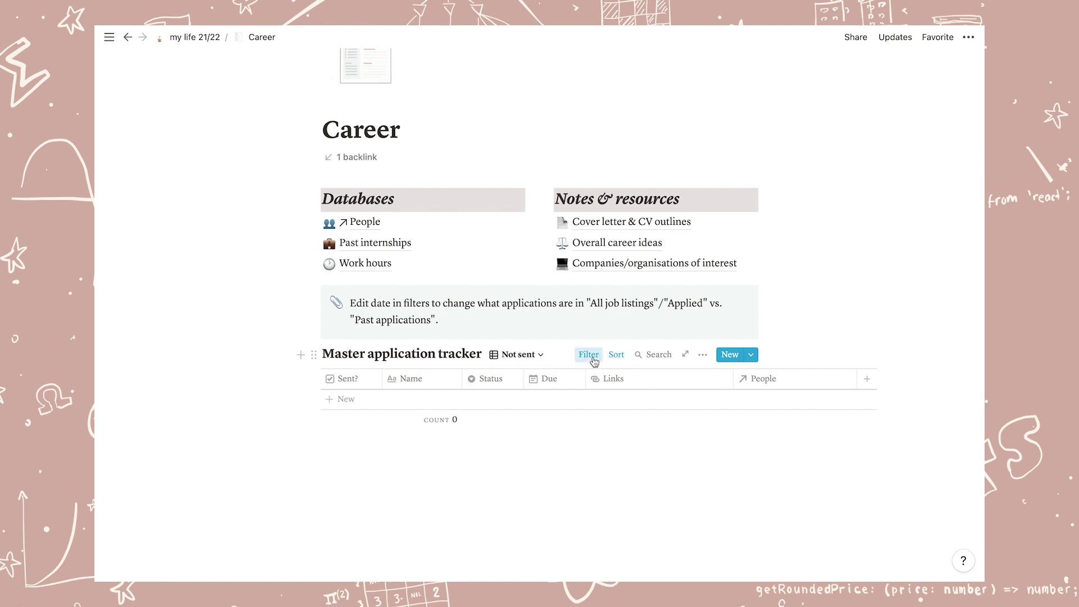
pyautogui.click(591, 356)
pyautogui.click(586, 355)
pyautogui.click(518, 354)
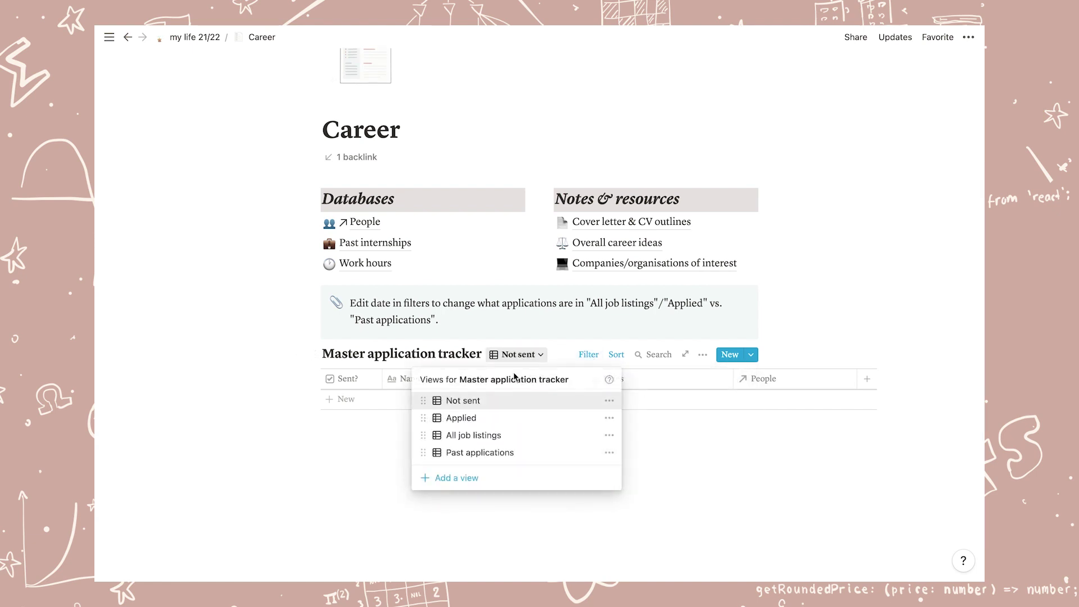
pyautogui.click(502, 419)
pyautogui.click(588, 354)
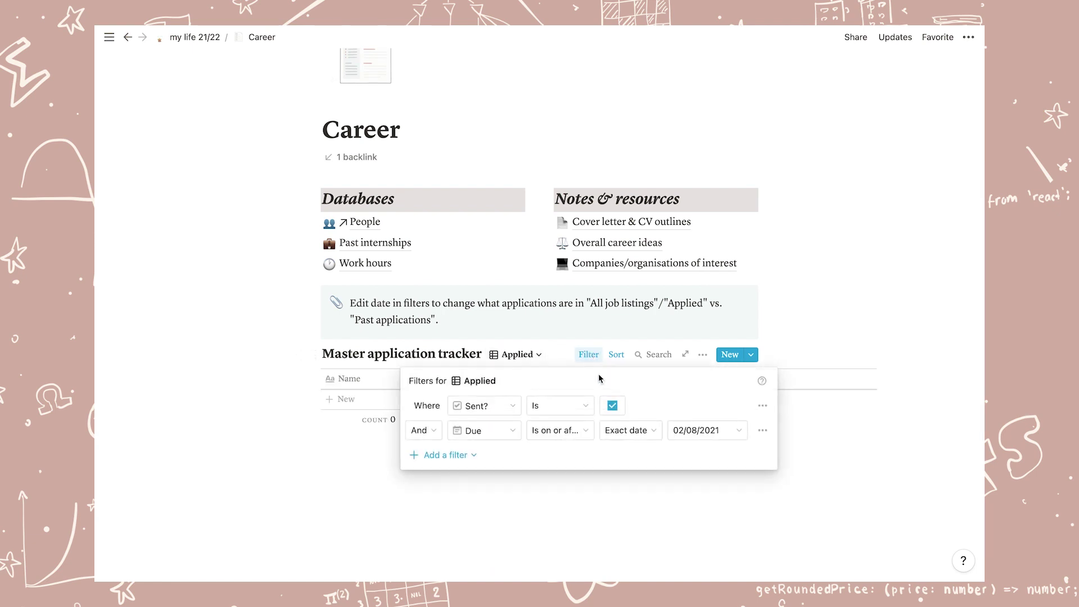
pyautogui.click(773, 337)
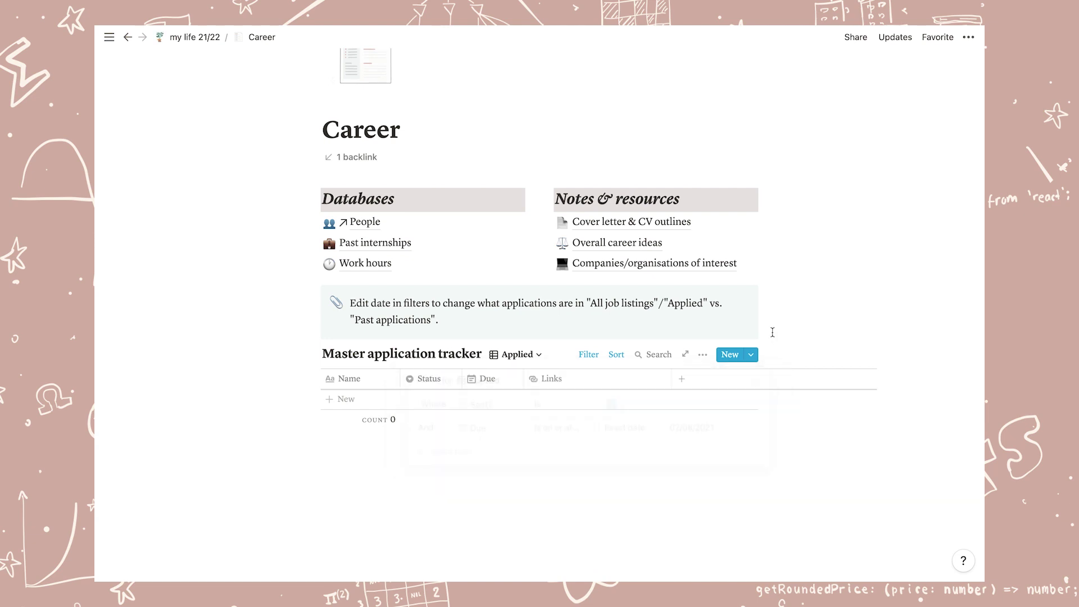
pyautogui.click(535, 354)
pyautogui.click(503, 450)
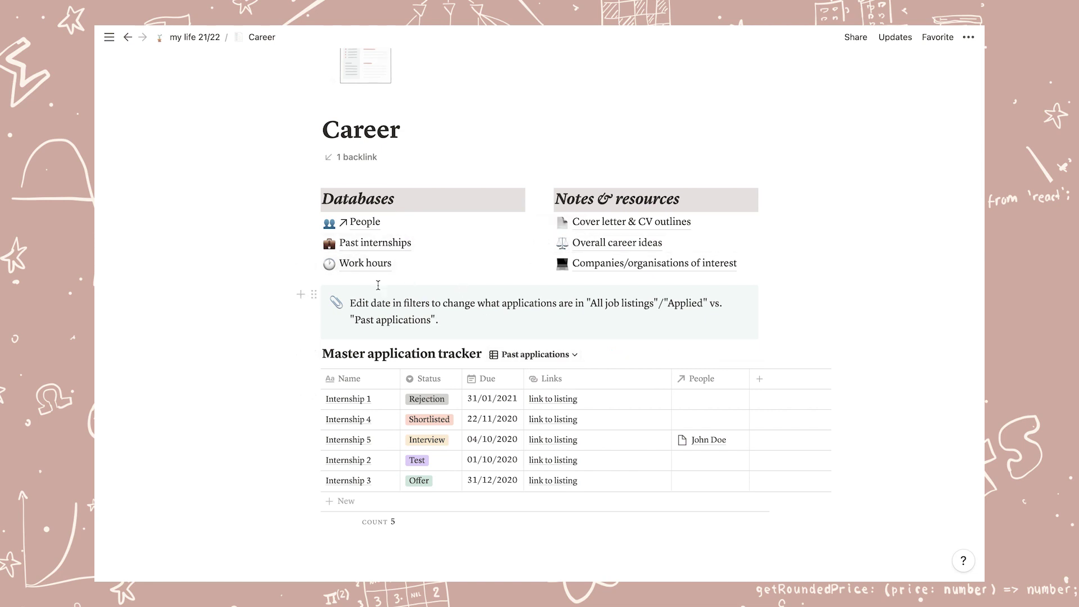
# Step: View the People database and Cover letter & CV outlines, expanding the Master's degree entry
pyautogui.click(365, 222)
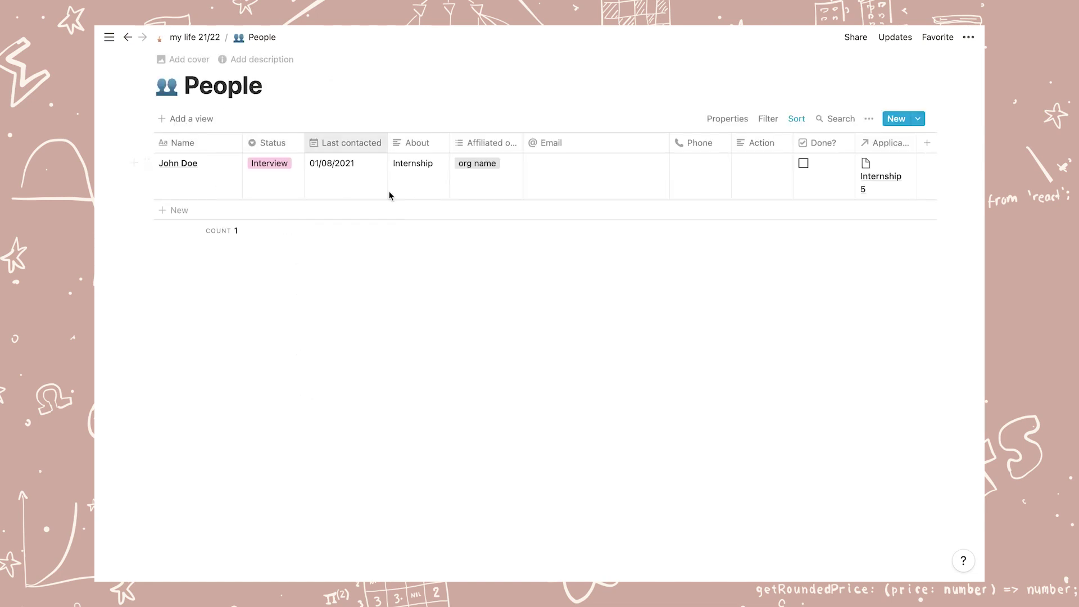
pyautogui.click(128, 37)
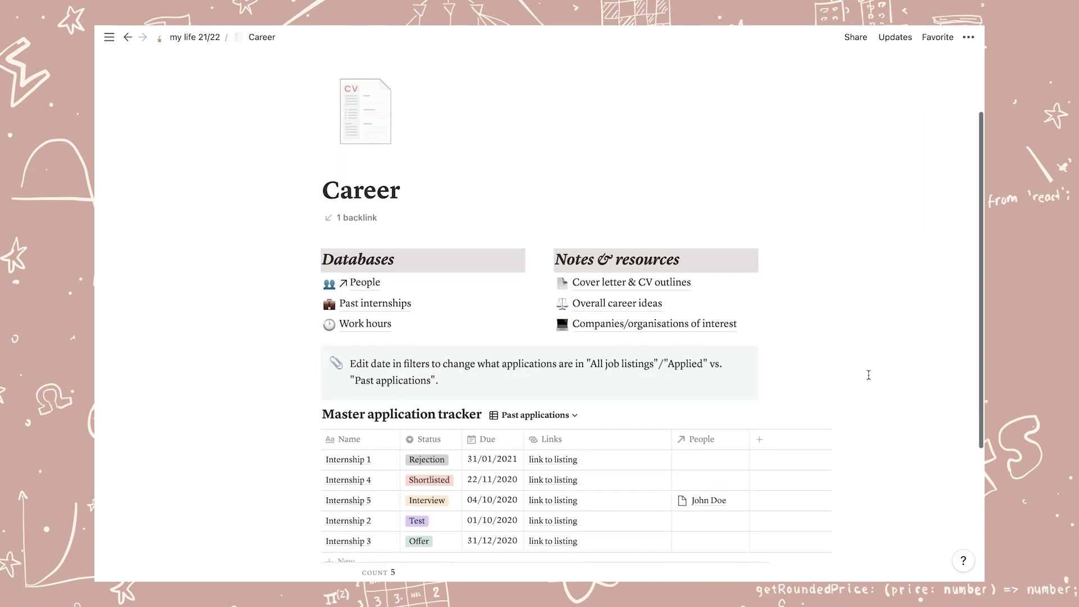
pyautogui.scroll(-2, 868, 375)
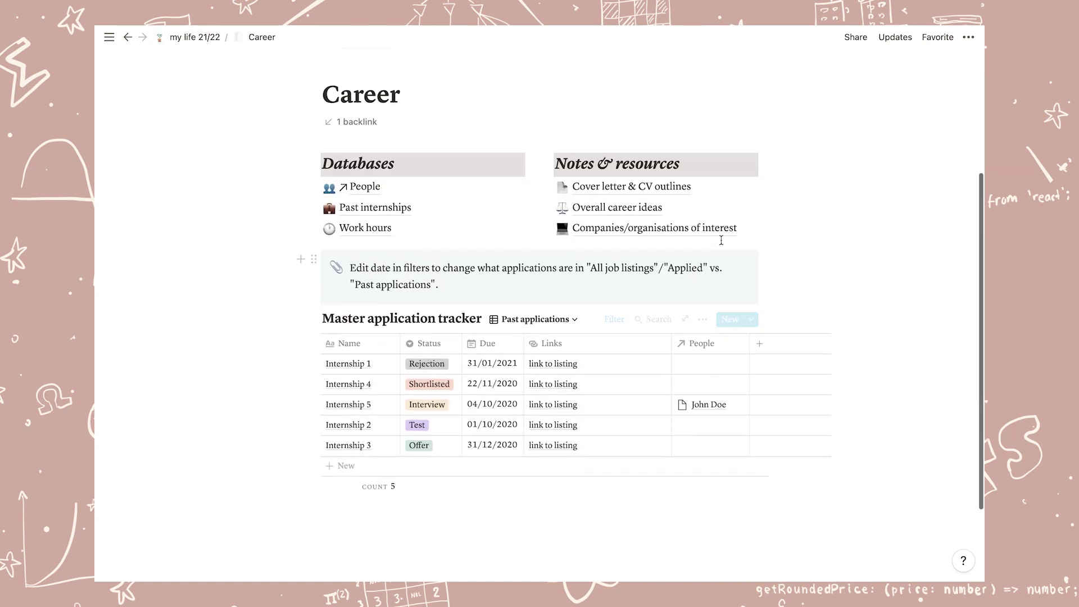
pyautogui.click(648, 194)
pyautogui.scroll(-2, 571, 410)
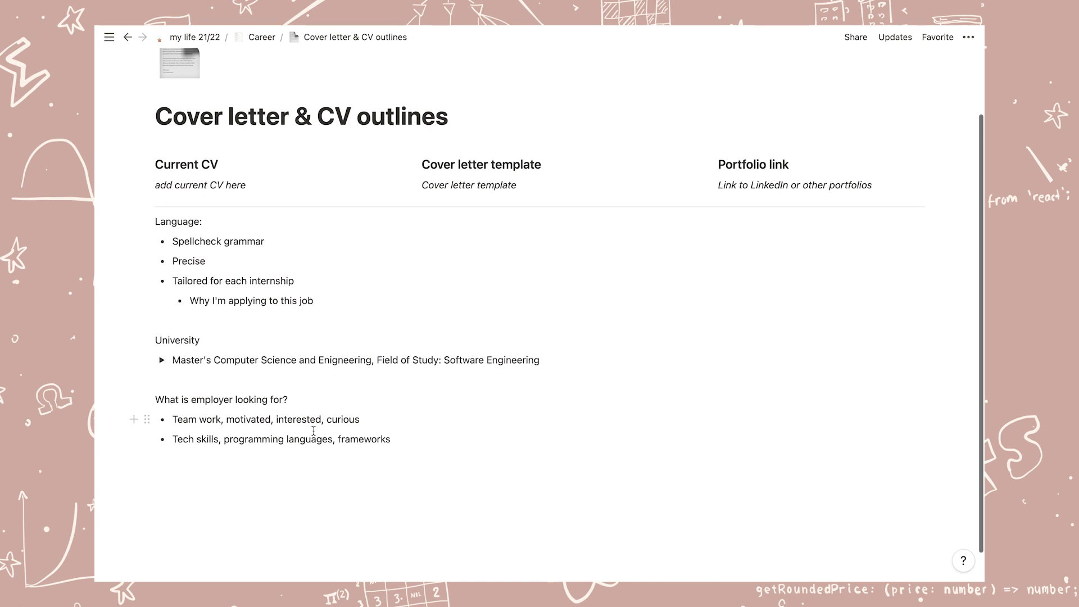
pyautogui.click(162, 361)
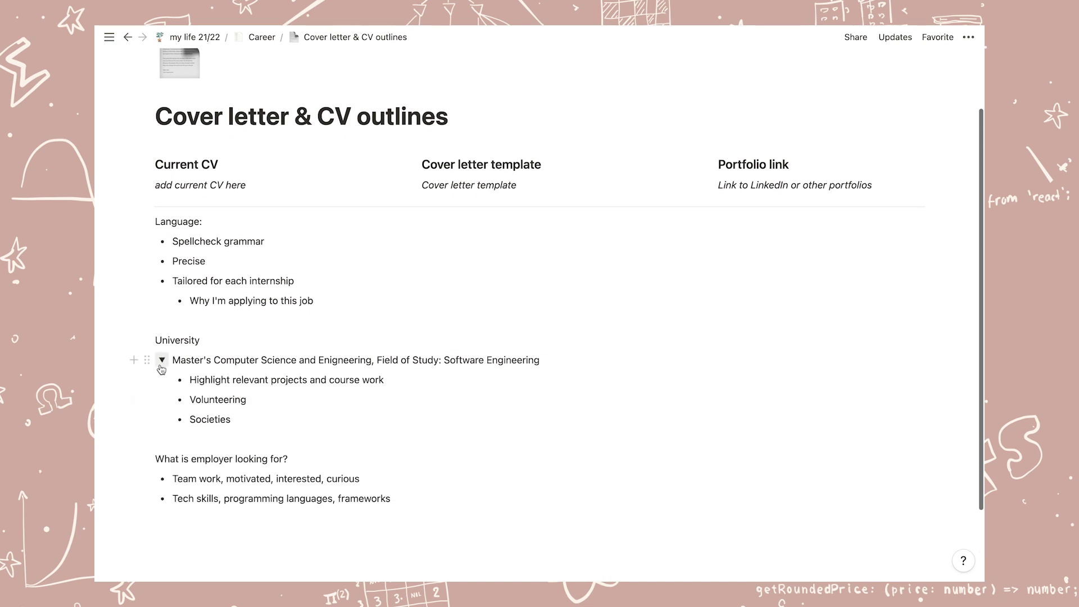
# Step: Return to University 21/22, open the Master Schedule database and add a new table view
pyautogui.press('super+bracketleft')
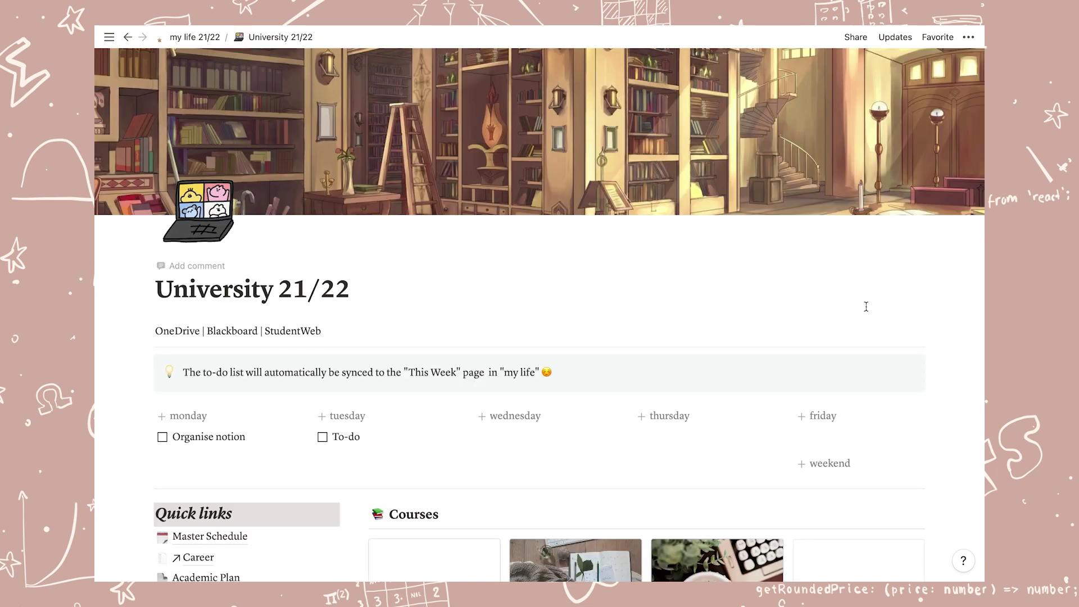
pyautogui.scroll(-3, 866, 306)
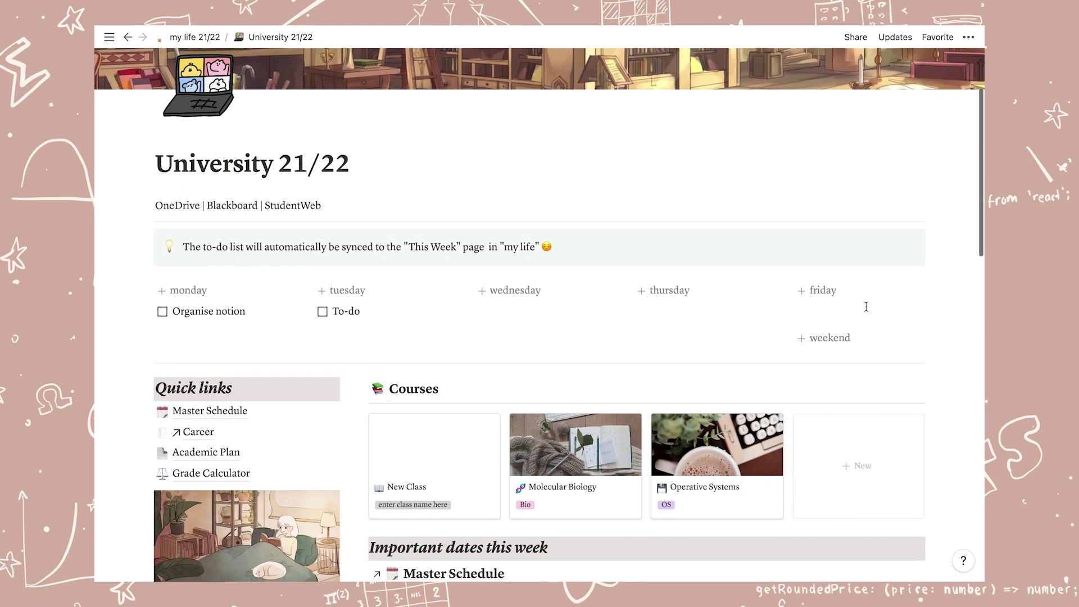
pyautogui.scroll(-1, 866, 306)
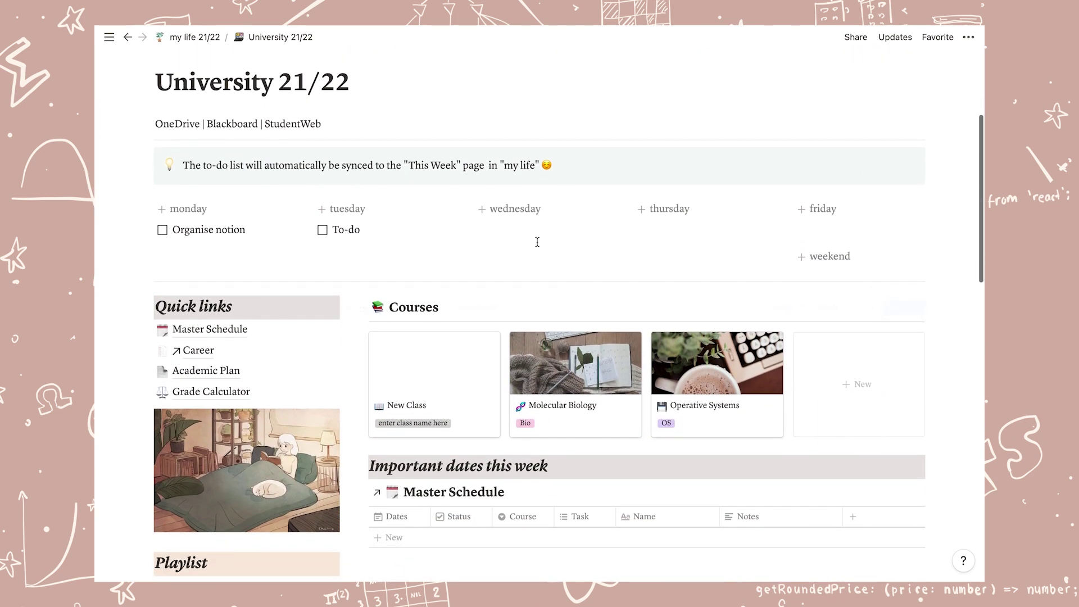
pyautogui.click(231, 330)
pyautogui.click(235, 119)
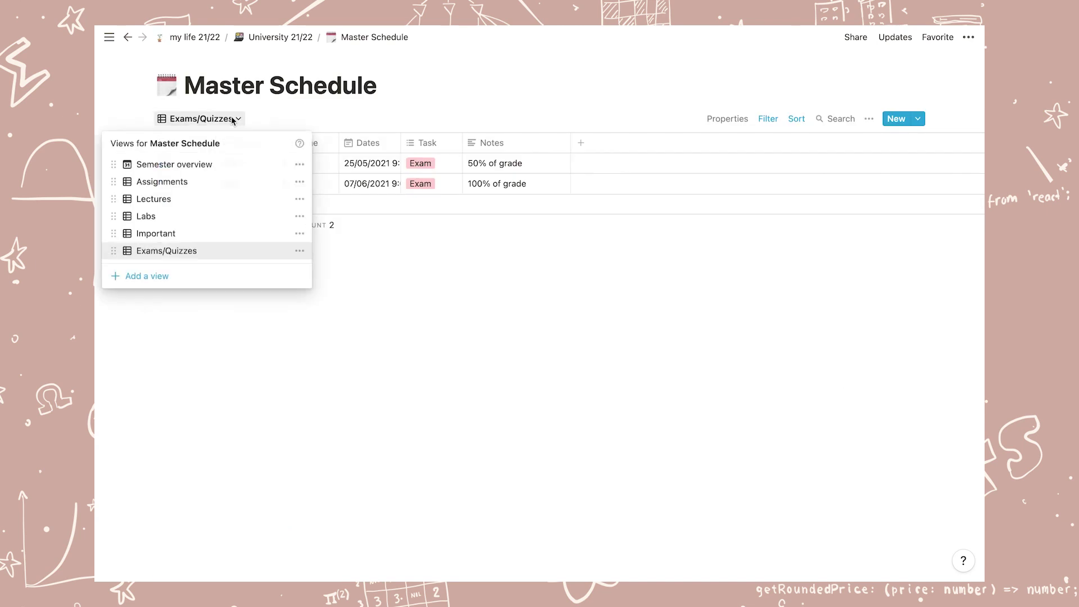
pyautogui.click(154, 279)
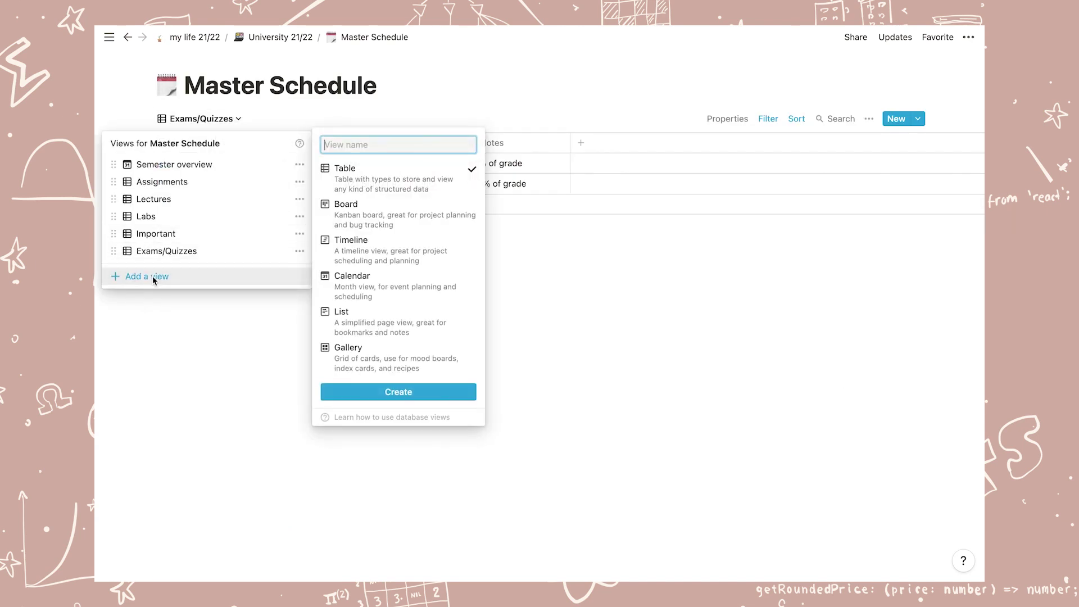
pyautogui.click(404, 392)
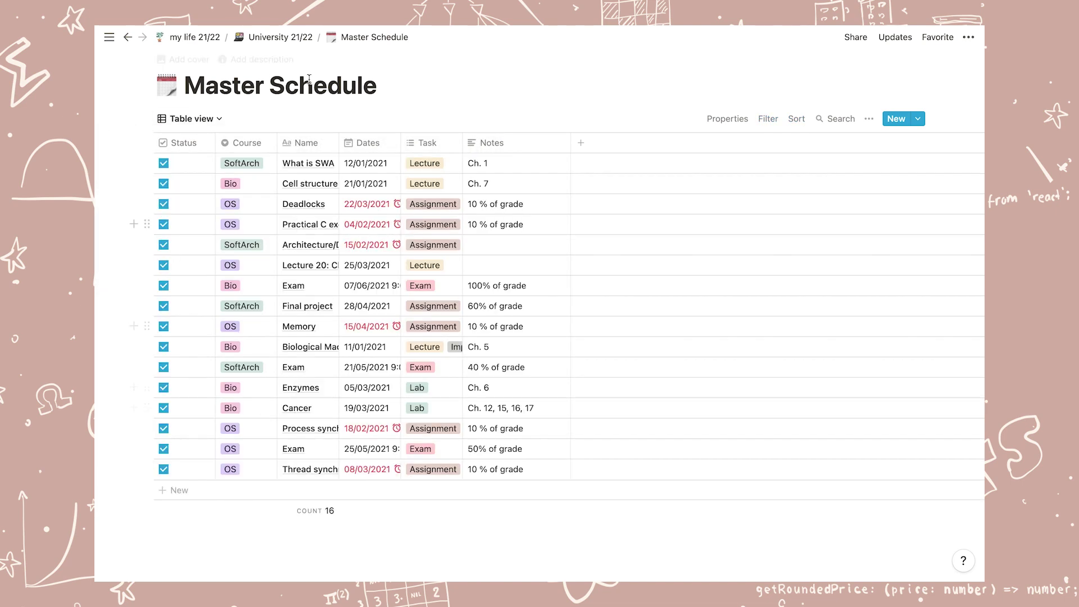
# Step: Create Maths as a Course option, keeping the first row's course as SoftArch
pyautogui.click(245, 145)
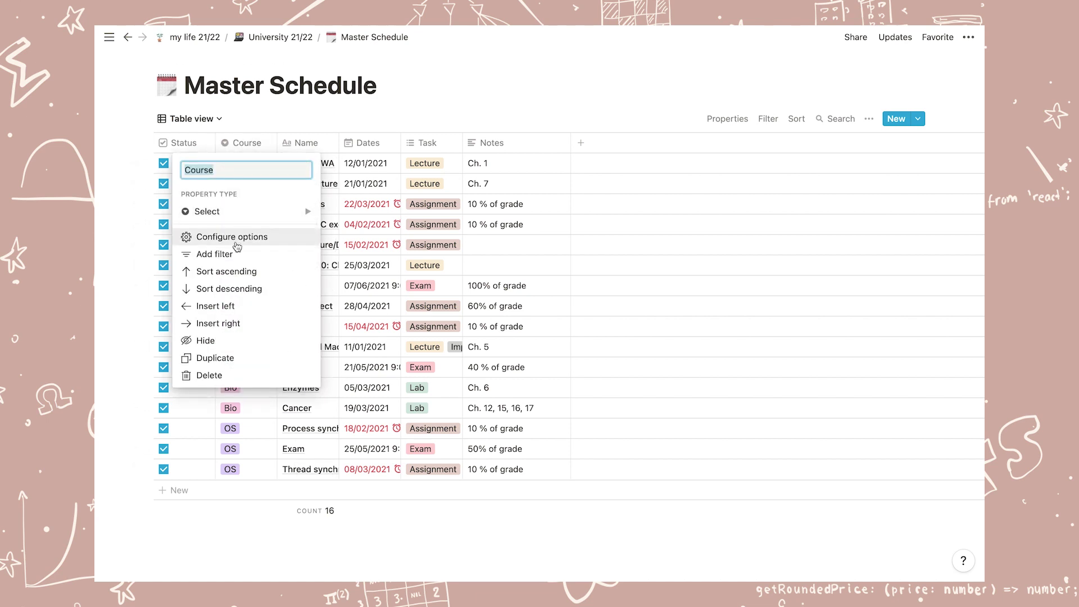
pyautogui.click(266, 239)
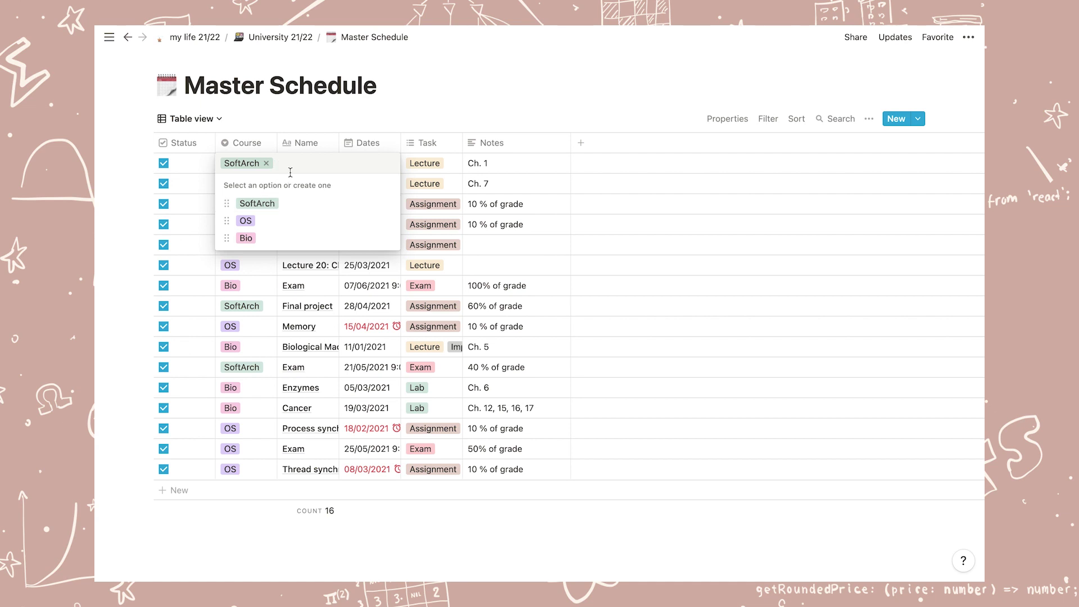
pyautogui.write('Maths')
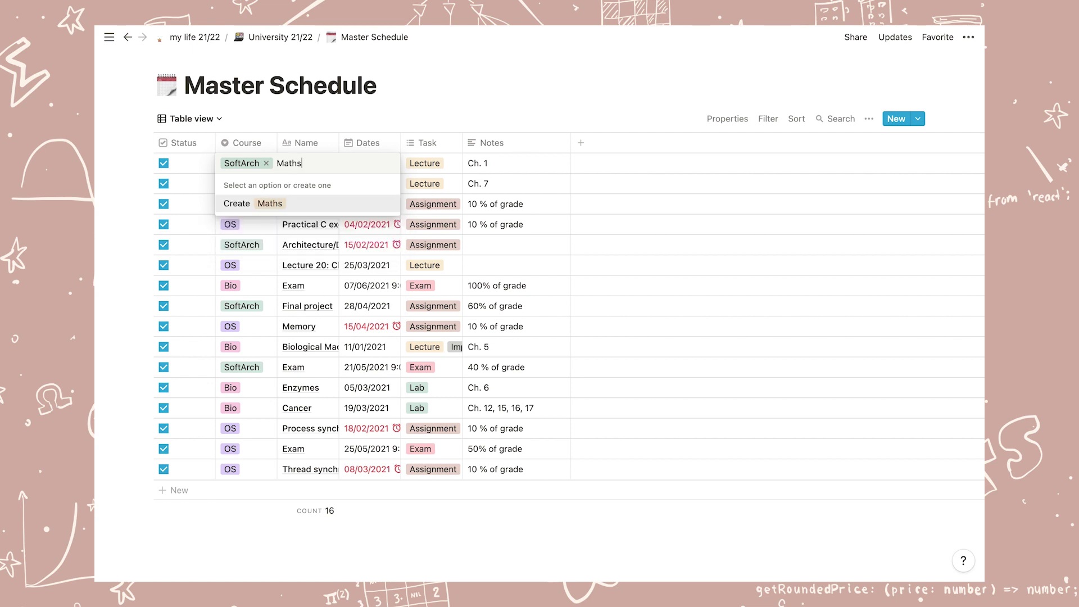
pyautogui.click(276, 204)
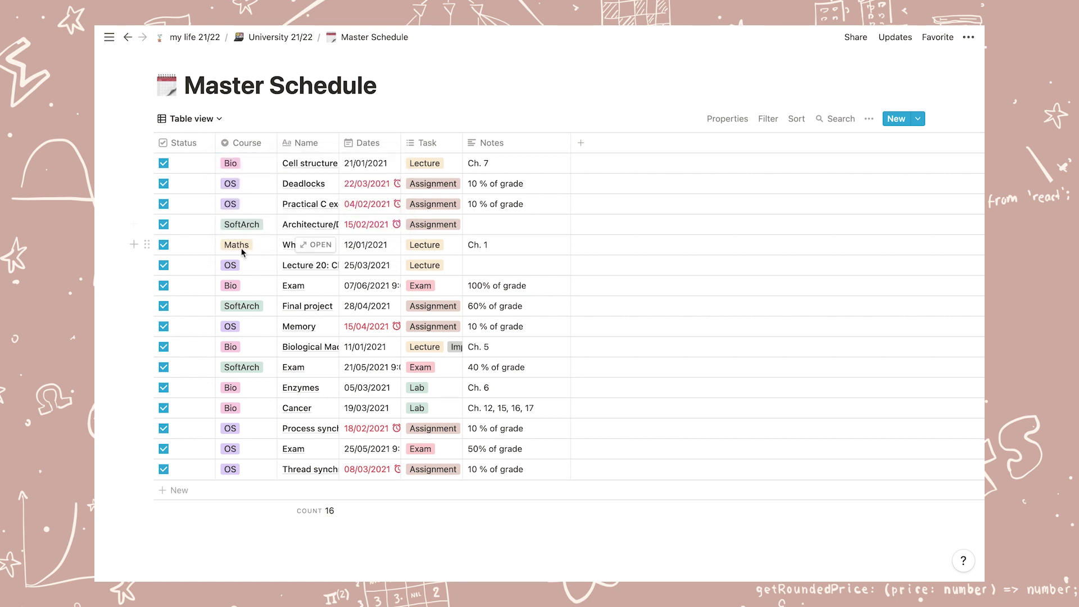
pyautogui.click(253, 285)
# Step: Create and recolour an English course option using a temporary row, then delete that row
pyautogui.click(234, 492)
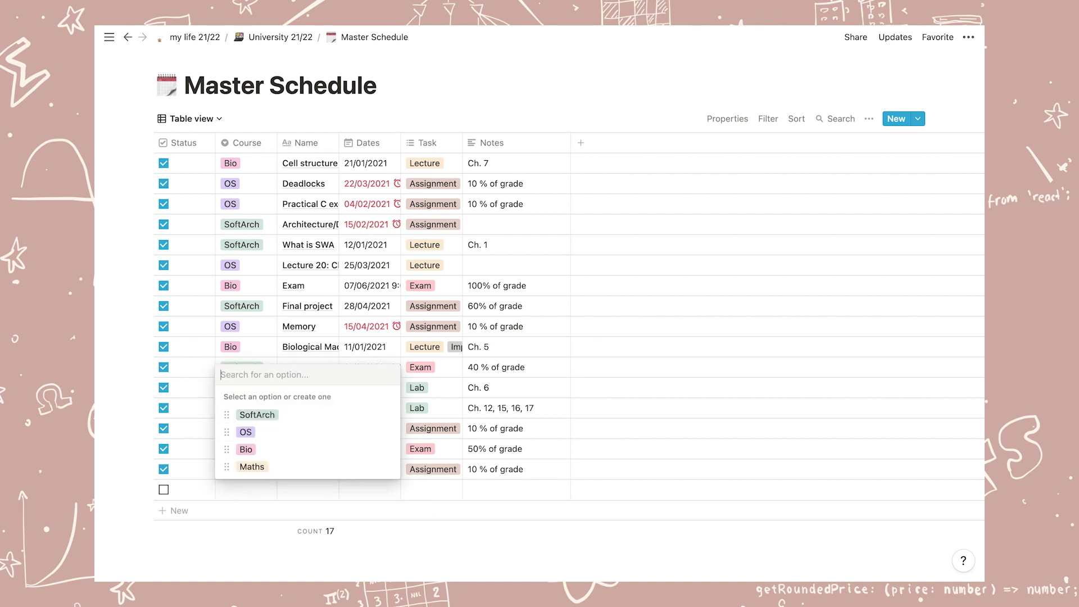
pyautogui.write('English')
pyautogui.press('Return')
pyautogui.click(241, 490)
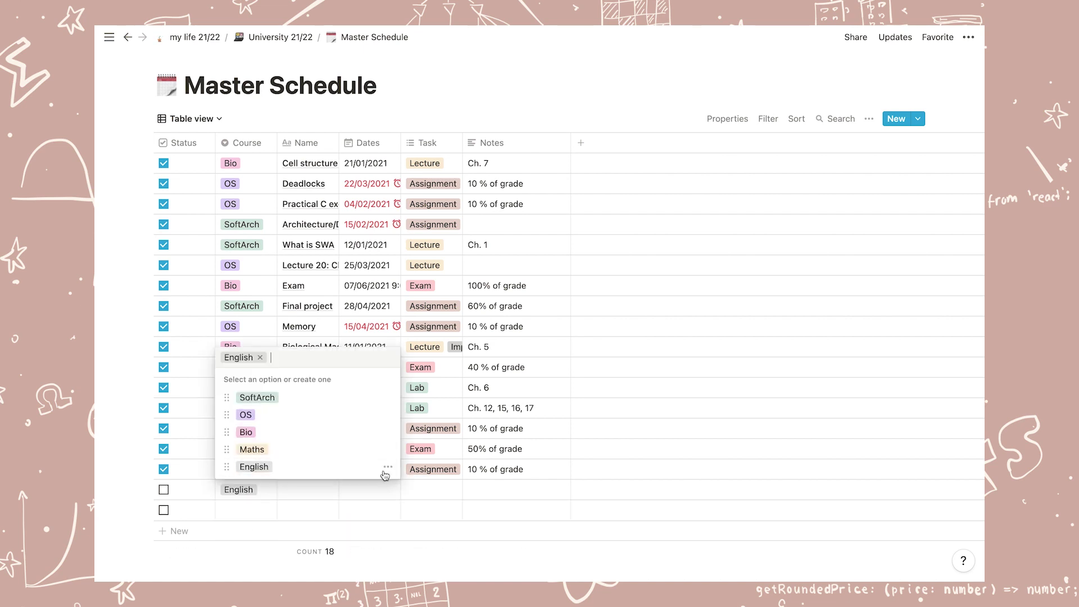
pyautogui.click(388, 466)
pyautogui.click(358, 447)
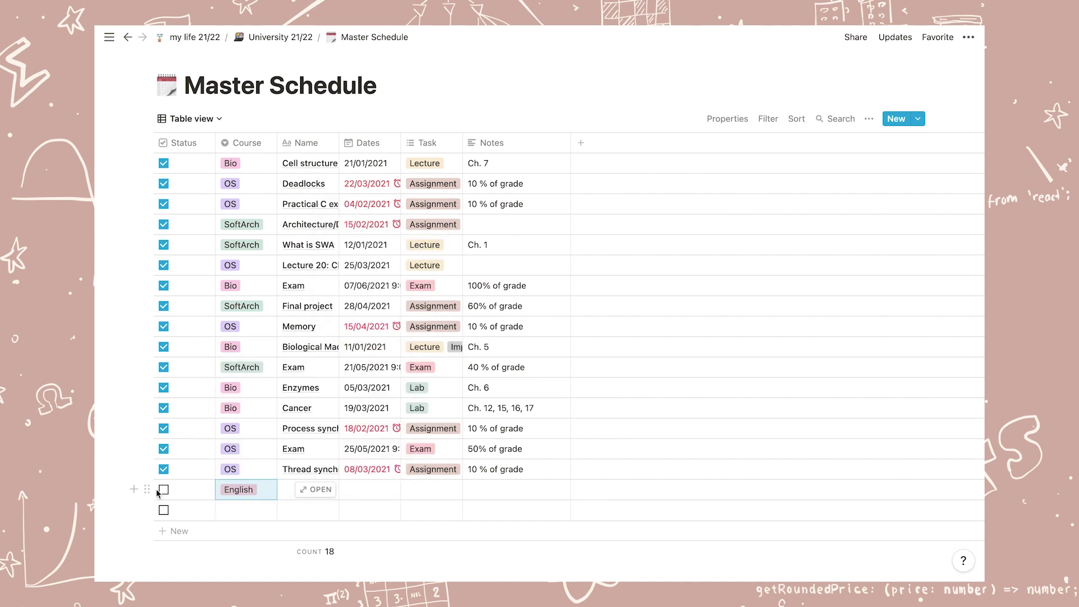
pyautogui.click(147, 490)
pyautogui.click(185, 449)
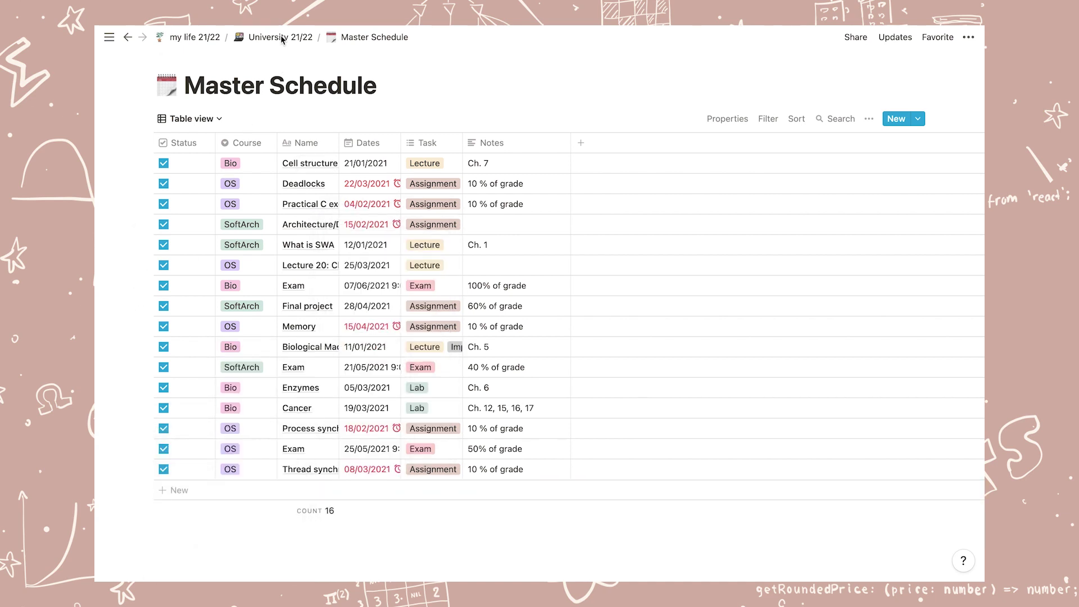
# Step: On University 21/22, start a new Maths course from the New class template
pyautogui.click(769, 119)
pyautogui.click(242, 163)
pyautogui.click(280, 37)
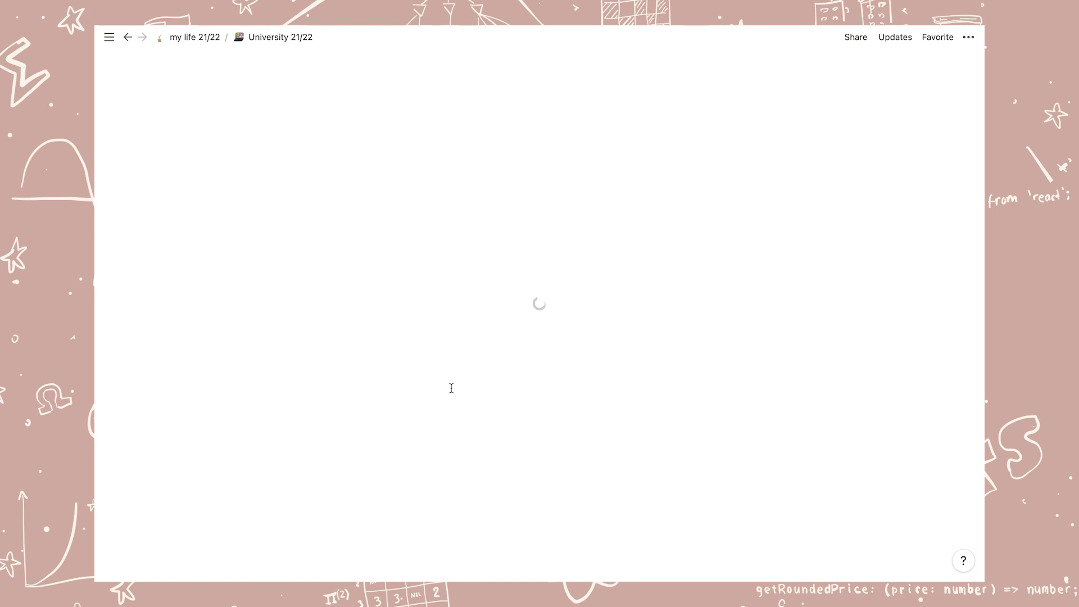
pyautogui.scroll(-5, 420, 360)
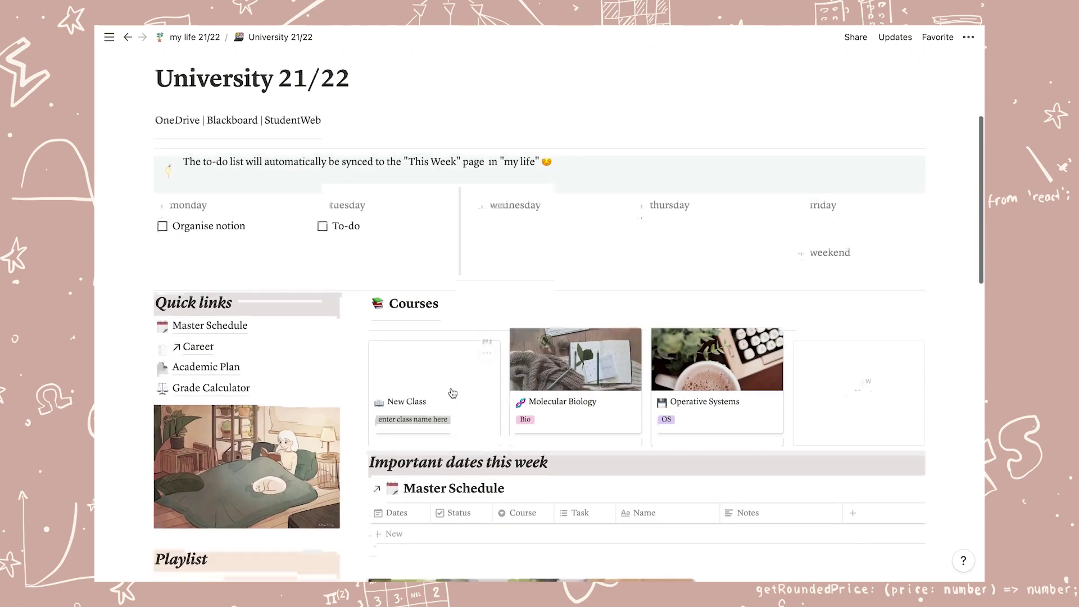
pyautogui.click(833, 391)
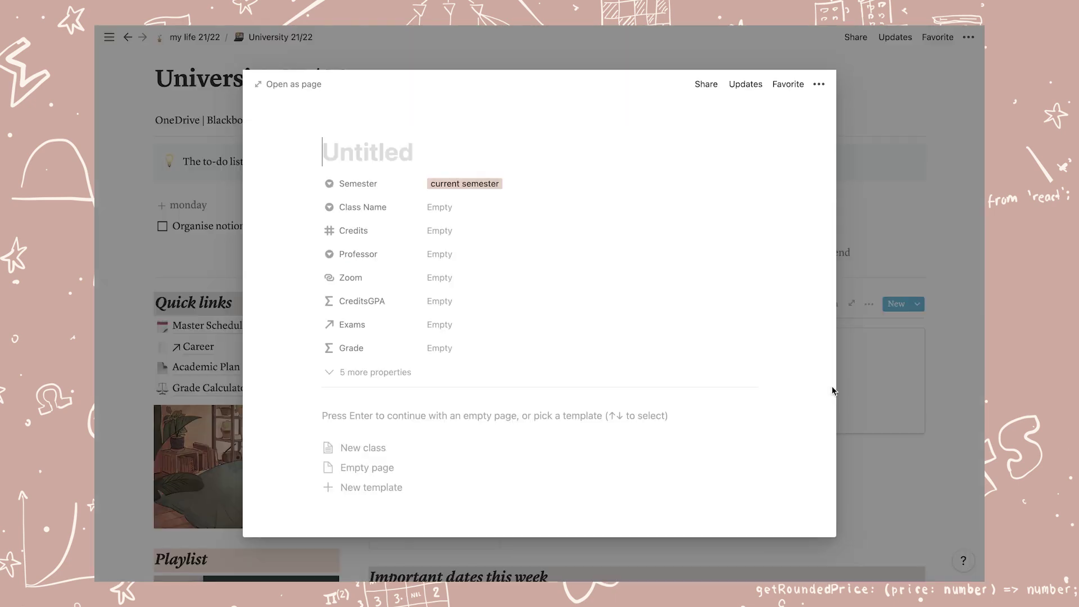
pyautogui.click(394, 451)
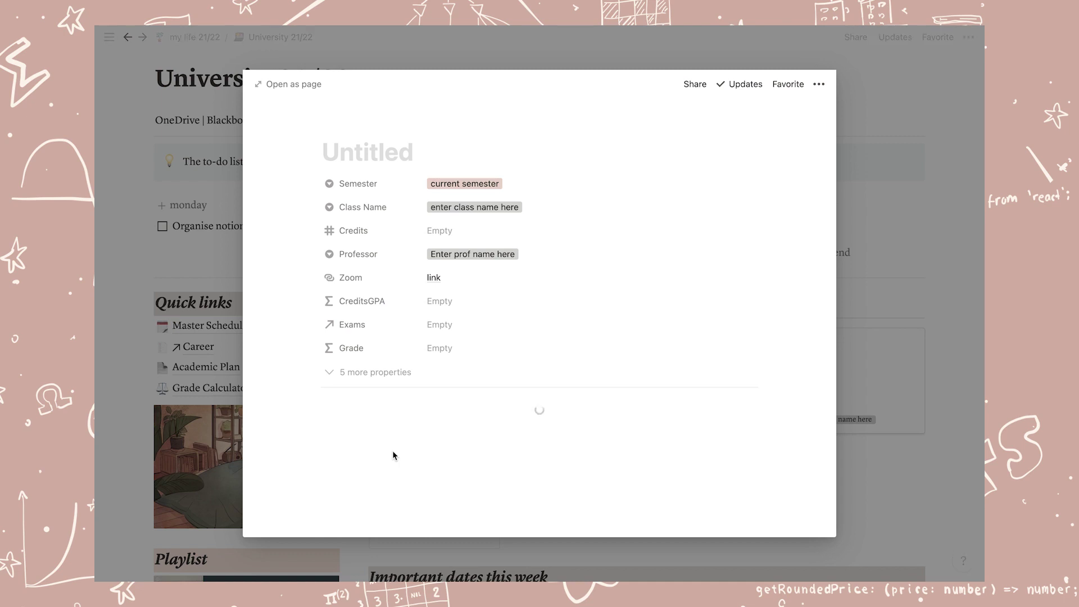
pyautogui.write('Maths')
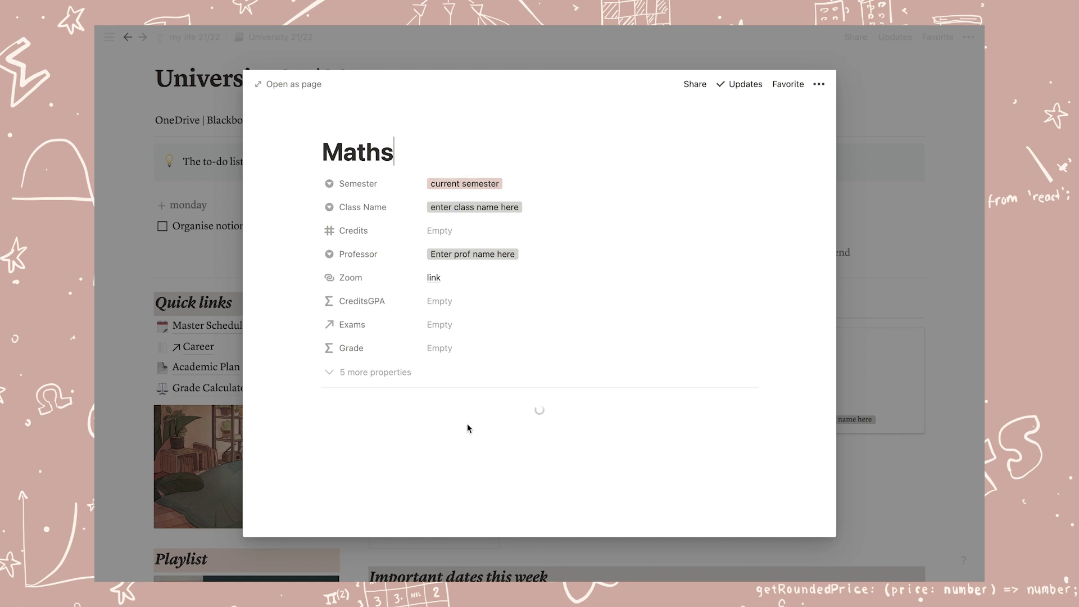
# Step: Replace the placeholder class name with a new yellow Maths tag
pyautogui.click(466, 210)
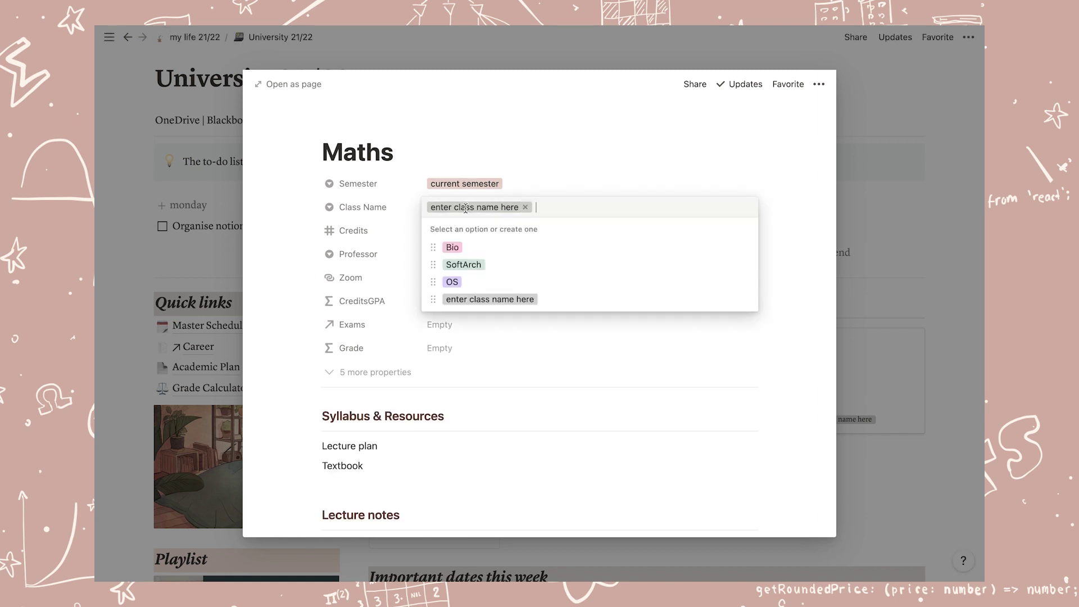
pyautogui.click(526, 208)
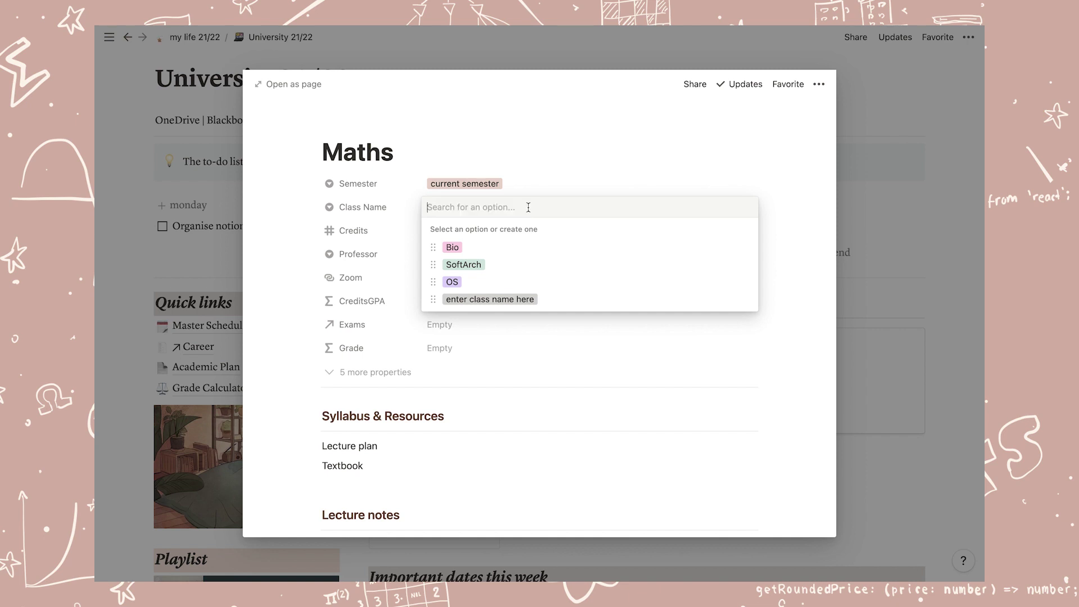
pyautogui.write('Maths')
pyautogui.click(489, 248)
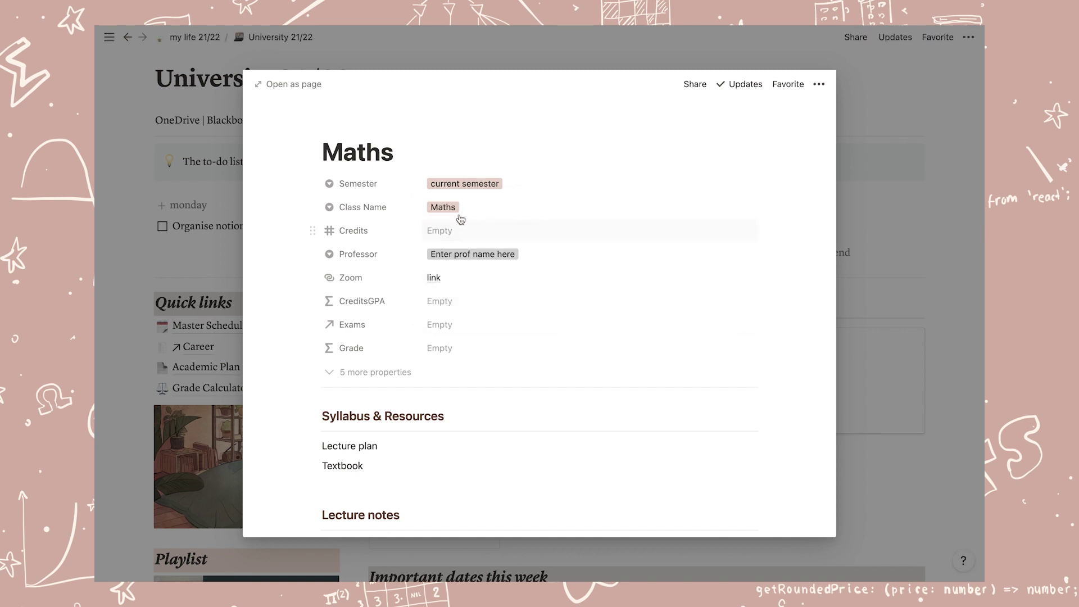
pyautogui.click(460, 211)
pyautogui.click(746, 316)
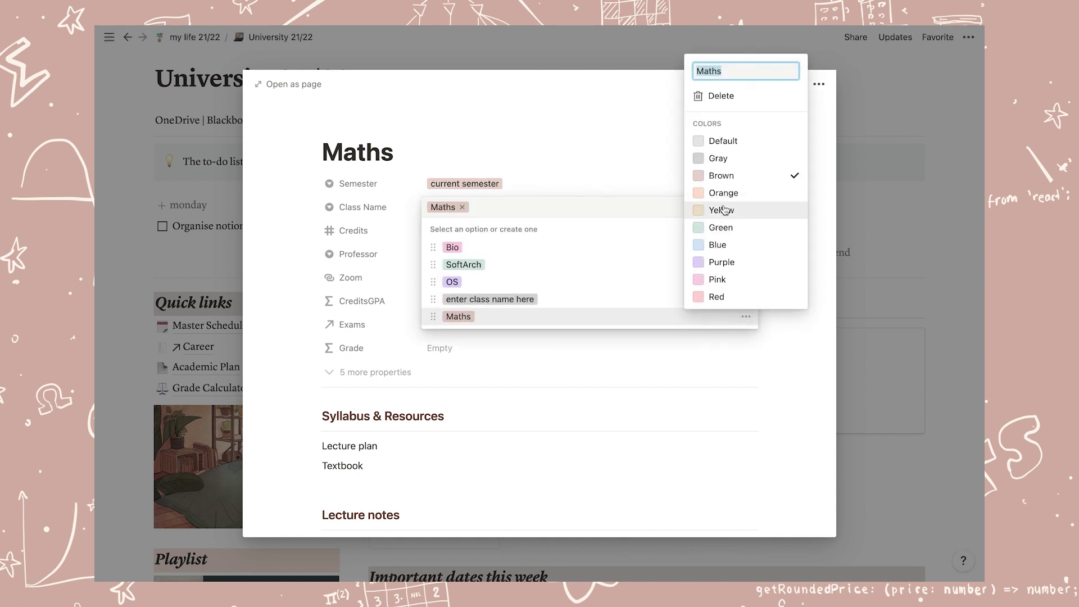
pyautogui.click(722, 212)
pyautogui.press('Escape')
pyautogui.press('Escape')
# Step: Set the Maths course's credits to 10
pyautogui.click(525, 231)
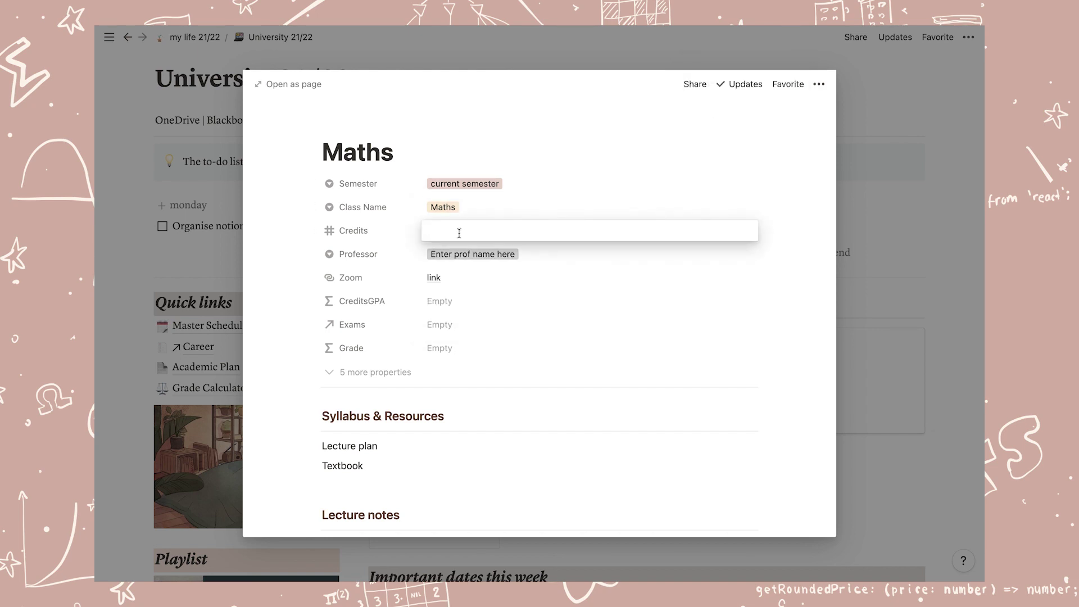
pyautogui.write('10')
pyautogui.press('Return')
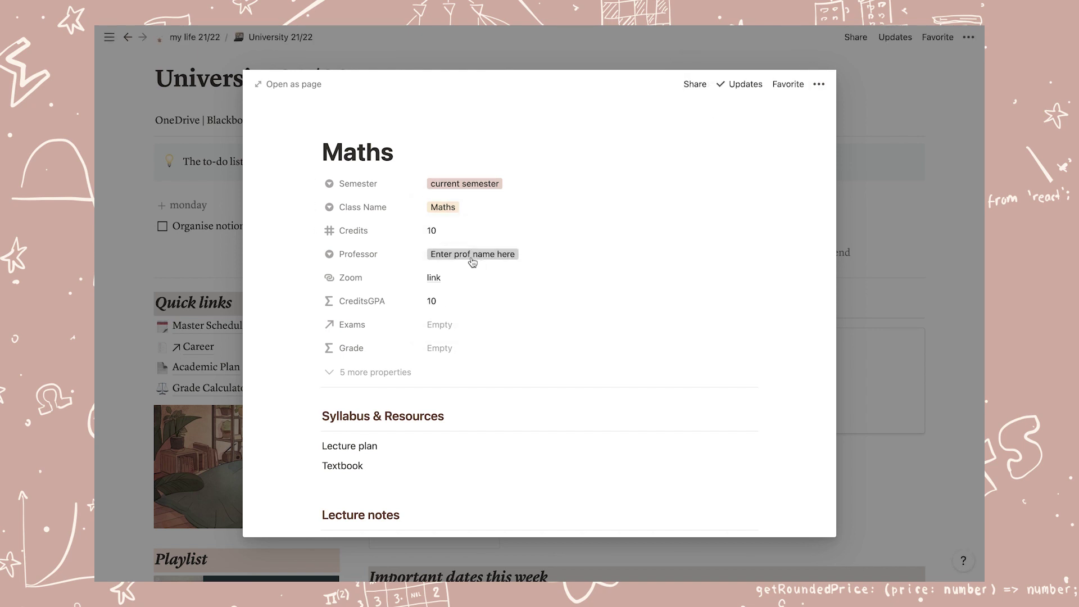
pyautogui.scroll(-1, 448, 306)
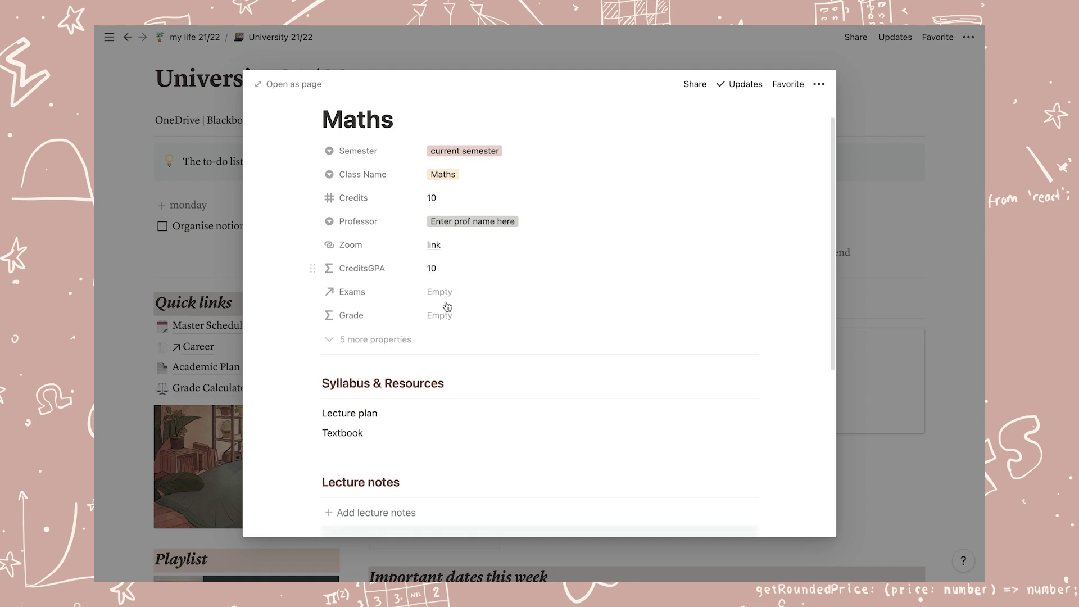
pyautogui.scroll(-8, 447, 306)
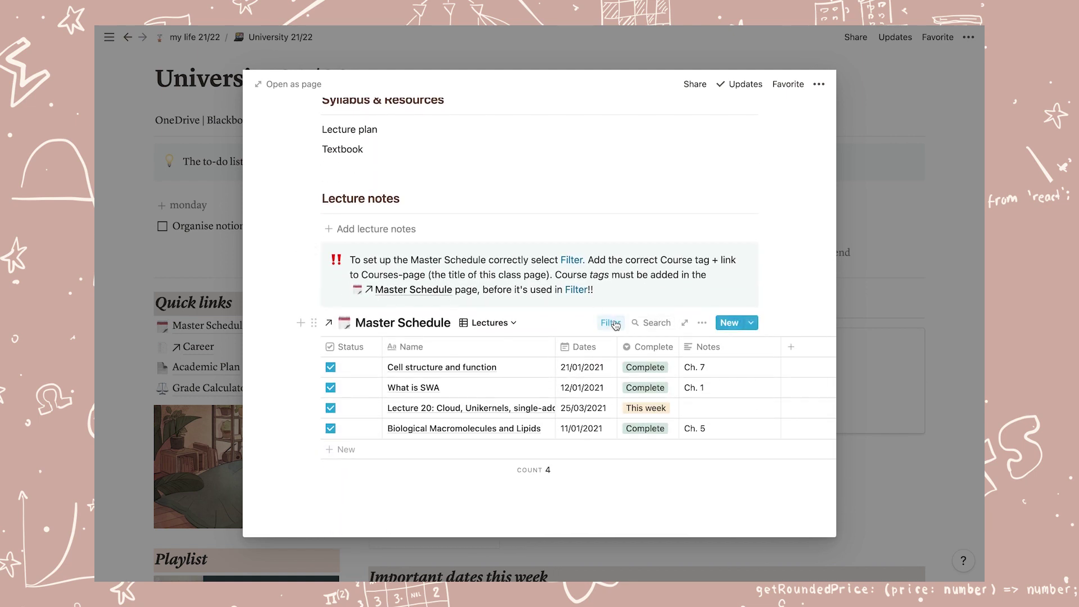
# Step: Filter the Lectures view to Course is Maths and the Maths course page
pyautogui.click(613, 322)
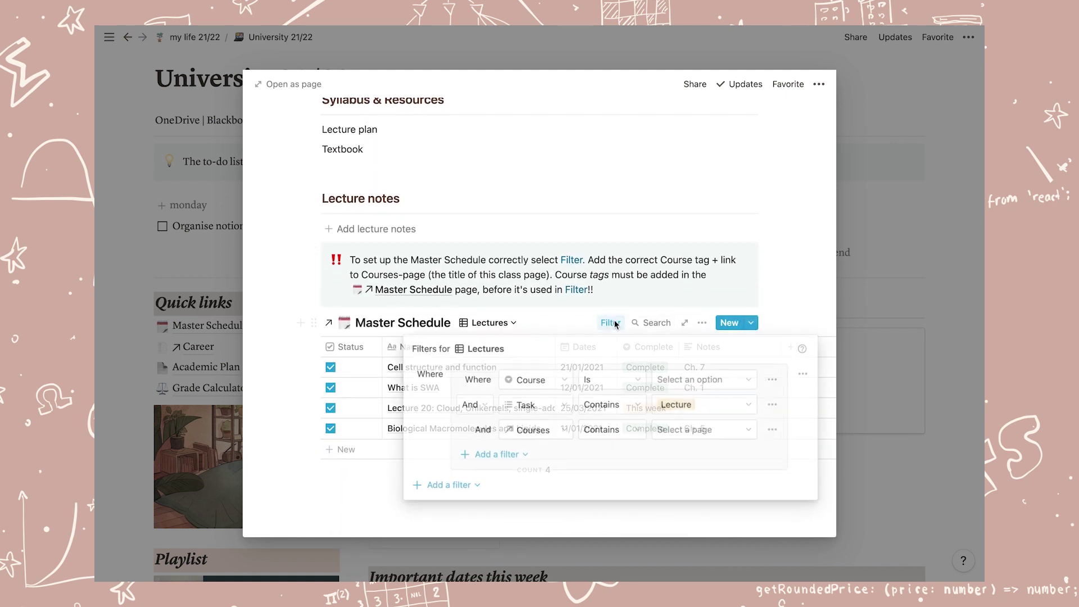
pyautogui.click(683, 378)
pyautogui.click(678, 500)
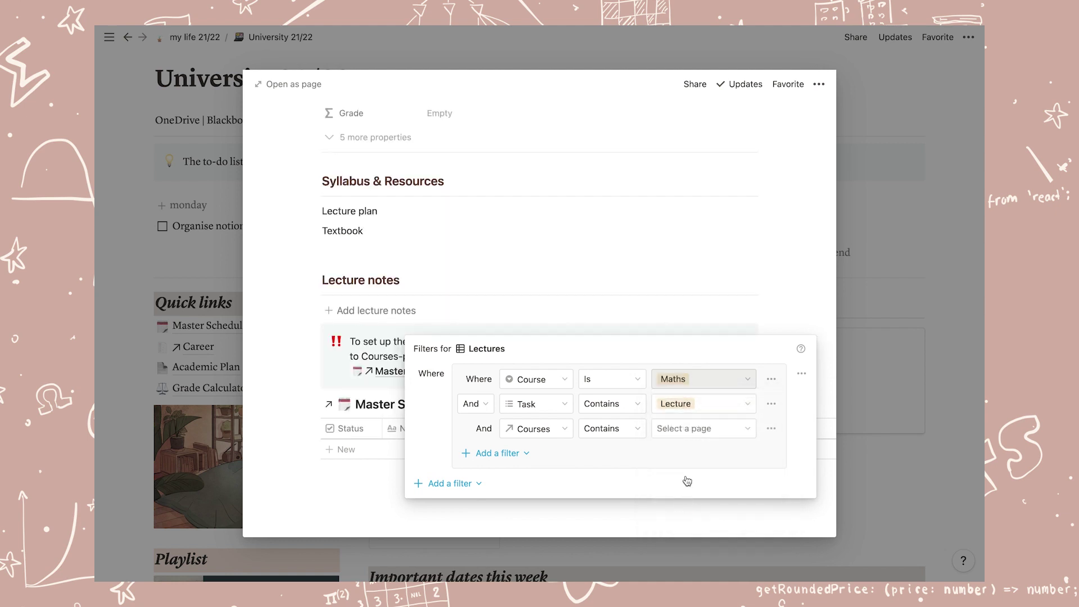
pyautogui.click(697, 430)
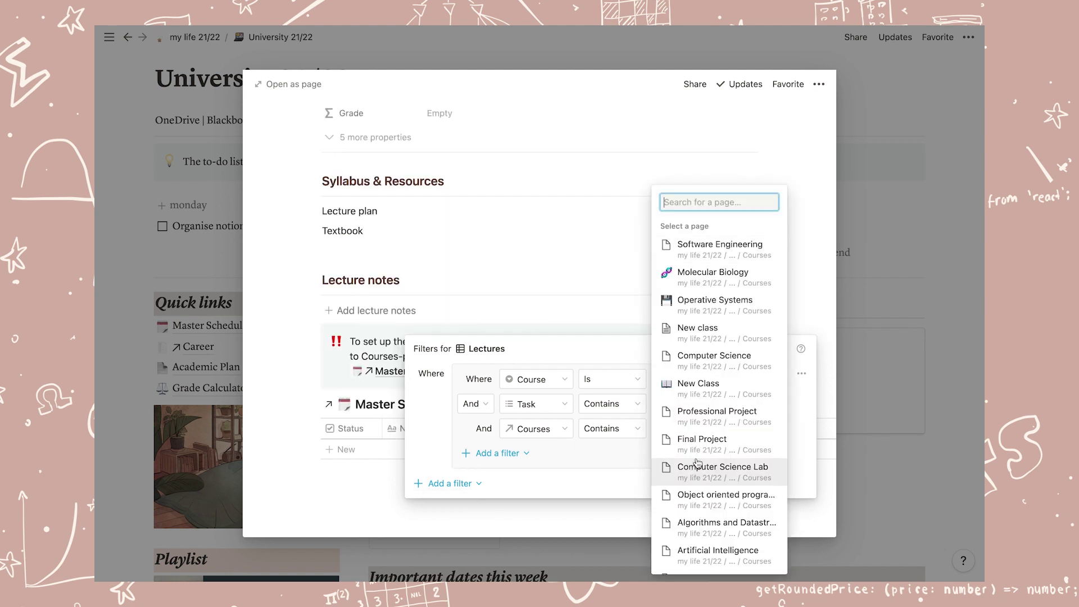
pyautogui.write('maths')
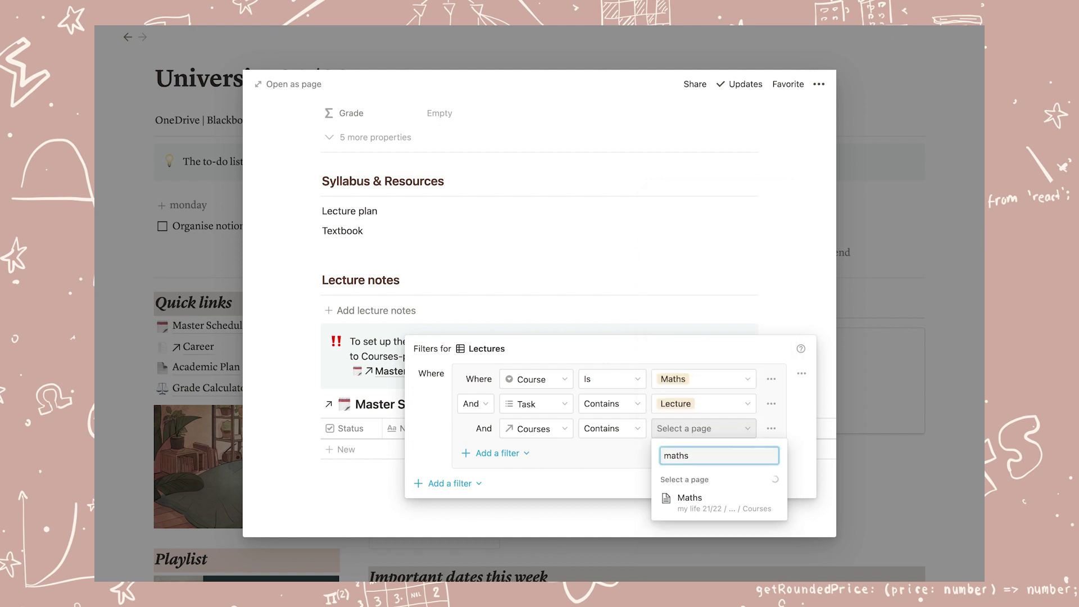
pyautogui.click(700, 503)
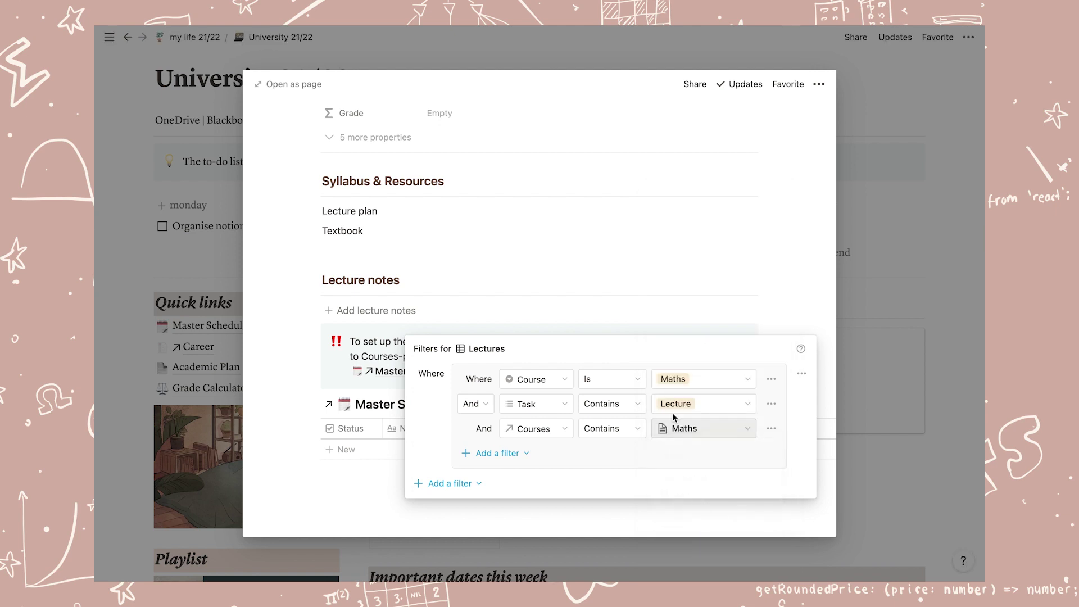
pyautogui.click(627, 244)
# Step: Filter the Assignments view to the Maths course page
pyautogui.click(482, 402)
pyautogui.click(677, 402)
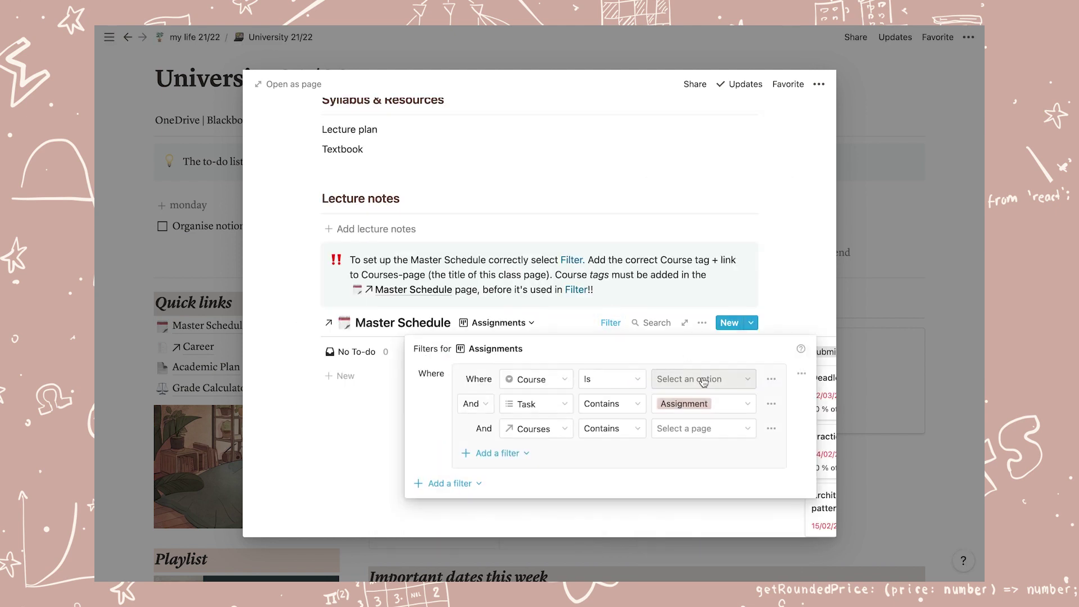
pyautogui.click(685, 428)
pyautogui.write('math')
pyautogui.click(685, 524)
pyautogui.press('Escape')
pyautogui.click(500, 416)
# Step: Filter the Active recall view to Course is Maths and the Maths course page
pyautogui.click(506, 450)
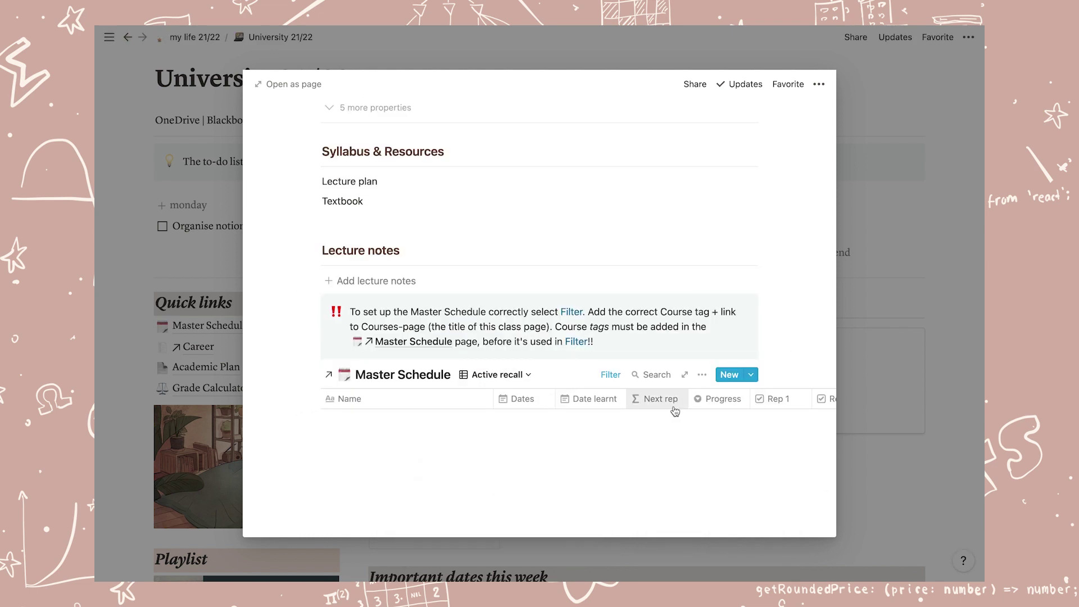
pyautogui.click(709, 373)
pyautogui.click(736, 176)
pyautogui.click(703, 270)
pyautogui.click(681, 385)
pyautogui.click(689, 320)
pyautogui.write('math')
pyautogui.click(697, 414)
pyautogui.press('Escape')
pyautogui.click(500, 404)
# Step: Filter the Important dates view to Course is Maths and the Maths course page
pyautogui.click(482, 506)
pyautogui.click(610, 404)
pyautogui.click(703, 272)
pyautogui.click(681, 385)
pyautogui.click(700, 322)
pyautogui.write('Maths')
pyautogui.click(697, 421)
pyautogui.press('Escape')
pyautogui.scroll(5, 677, 497)
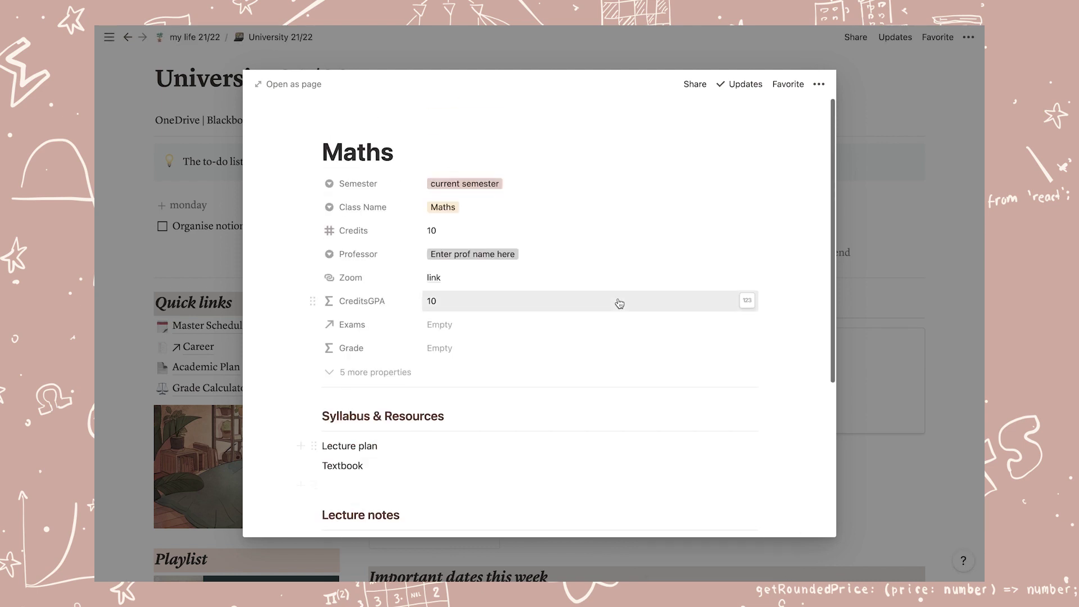
# Step: Give the Maths page a plus-sign icon and close it back to University 21/22
pyautogui.click(339, 126)
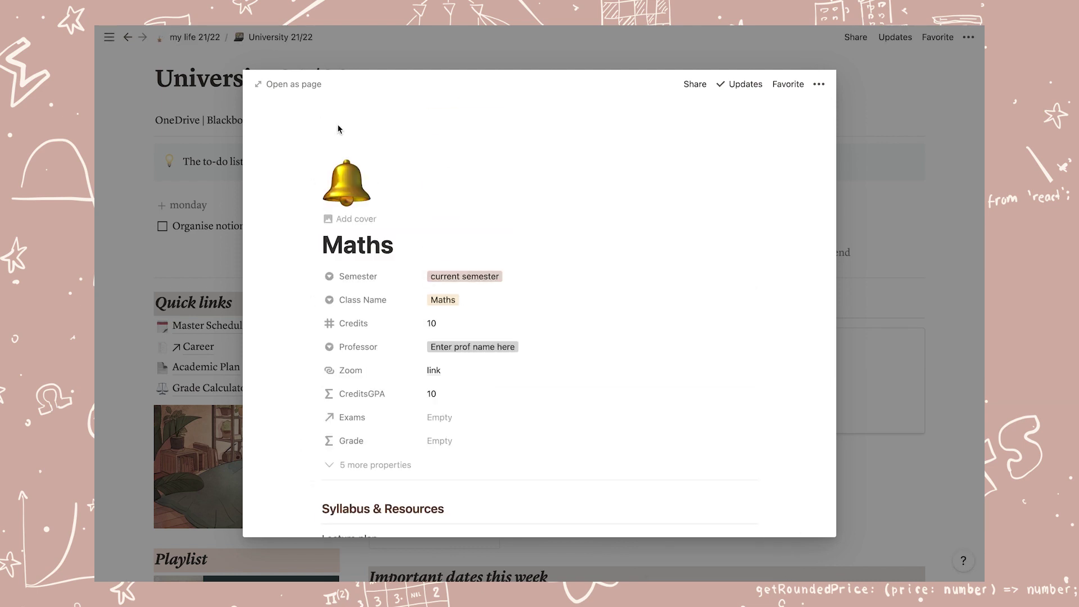
pyautogui.click(346, 196)
pyautogui.write('math')
pyautogui.click(234, 275)
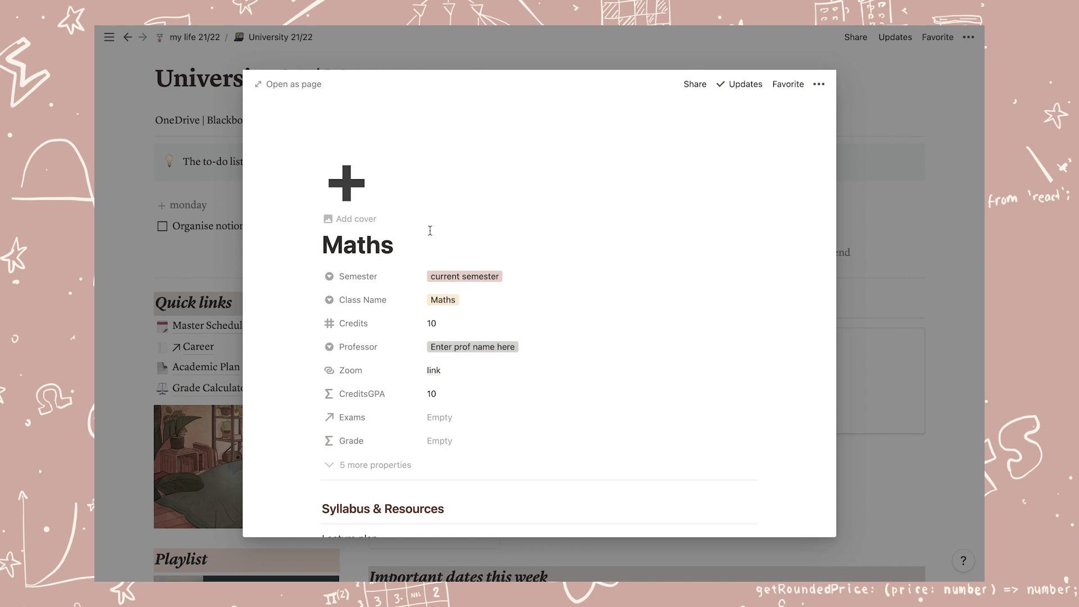
pyautogui.scroll(-5, 430, 230)
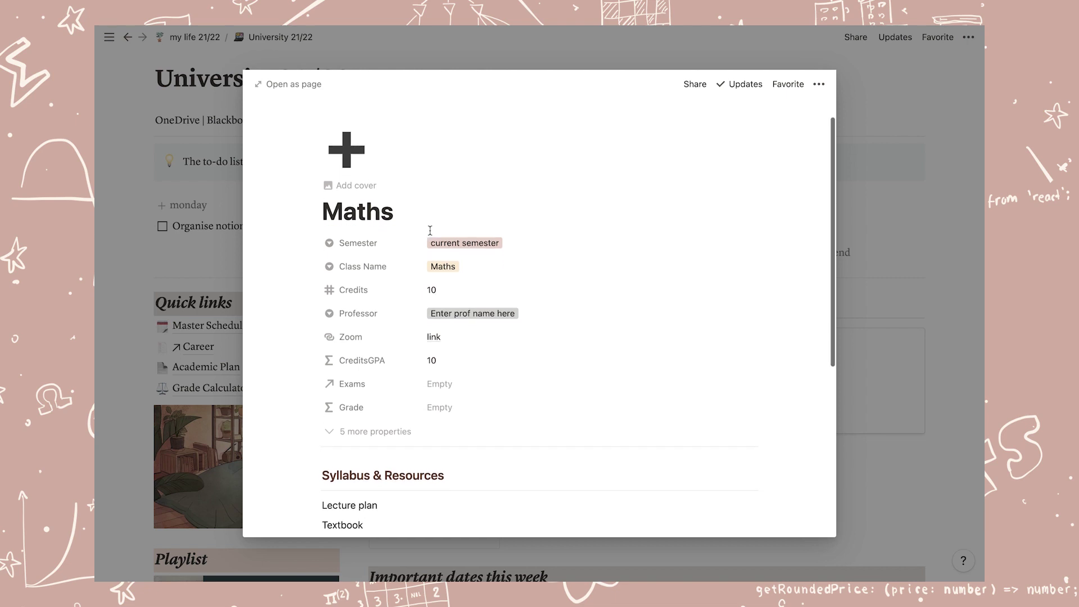
pyautogui.click(926, 195)
# Step: Create an English course page from the New class template with a pink English class name
pyautogui.scroll(-2, 654, 451)
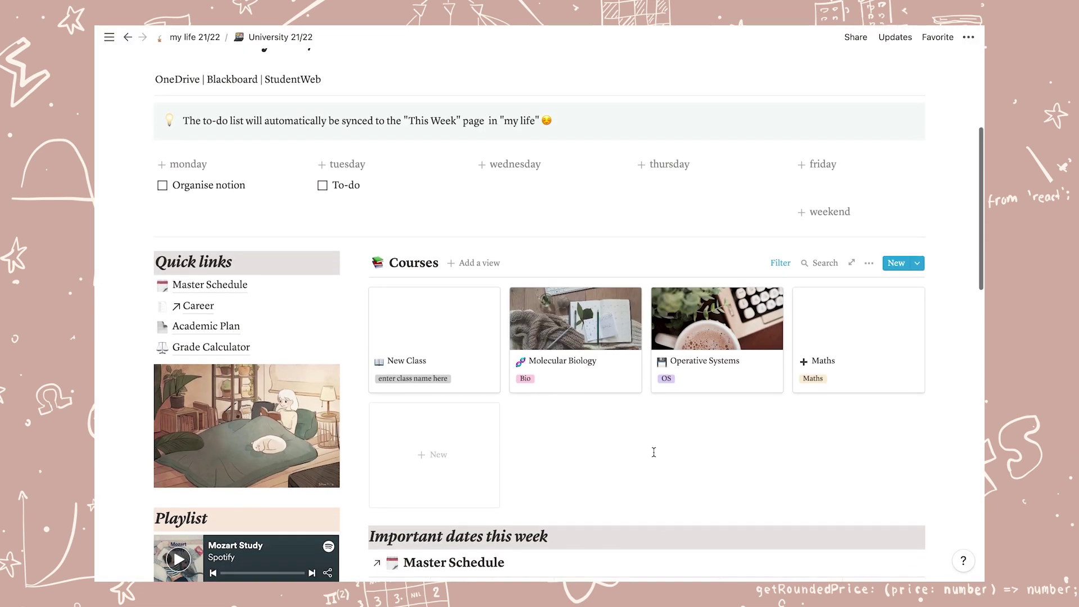
pyautogui.click(432, 453)
pyautogui.write('English')
pyautogui.click(444, 207)
pyautogui.write('English')
pyautogui.press('Return')
pyautogui.click(746, 334)
pyautogui.click(748, 303)
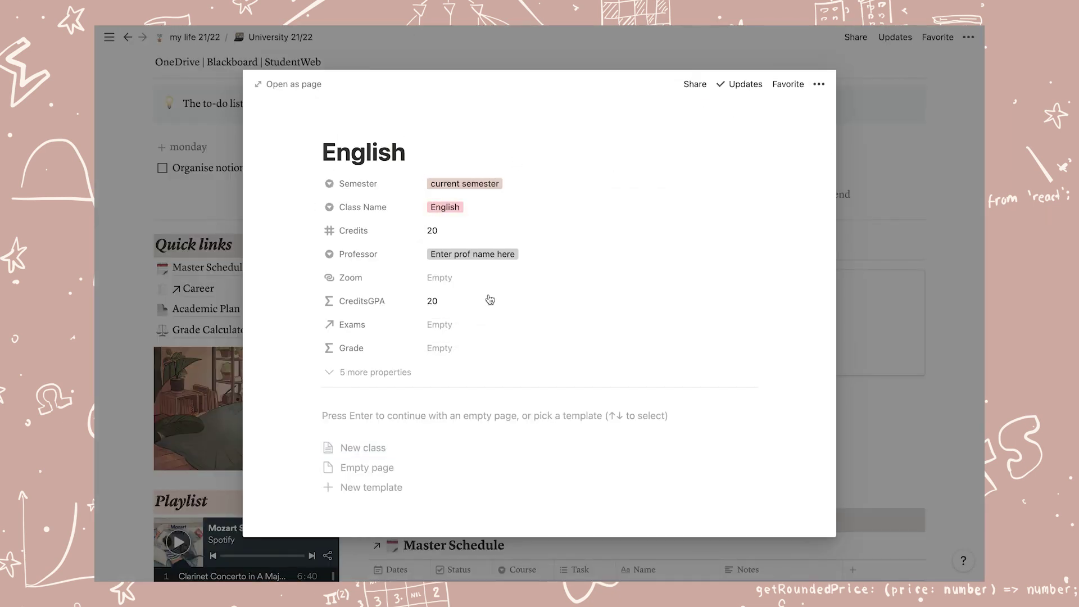
# Step: Filter the Active recall view to the English page, then close the page
pyautogui.scroll(-5, 489, 298)
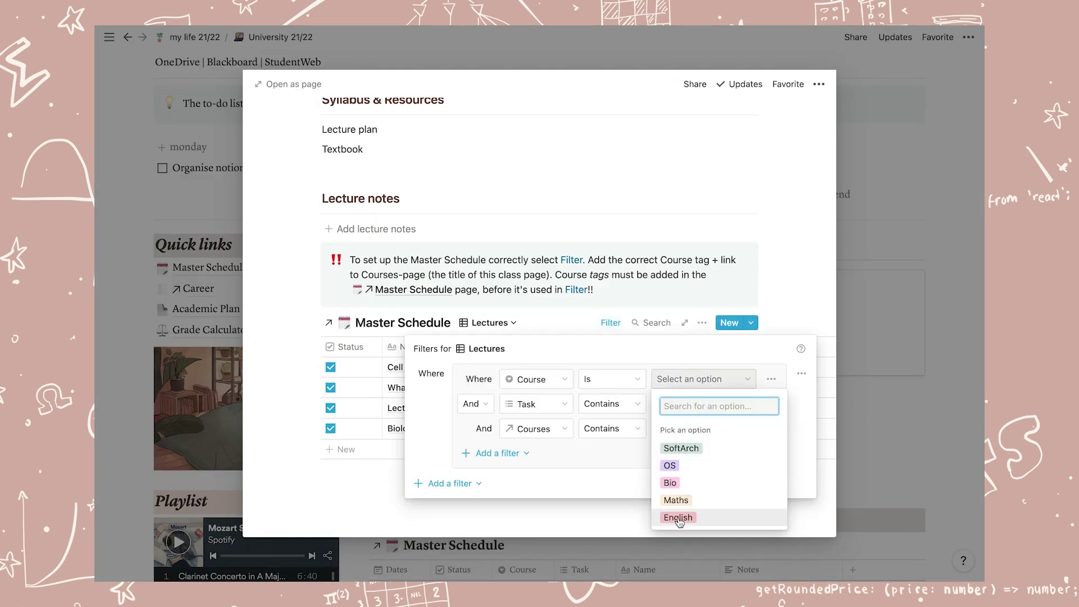
pyautogui.click(702, 428)
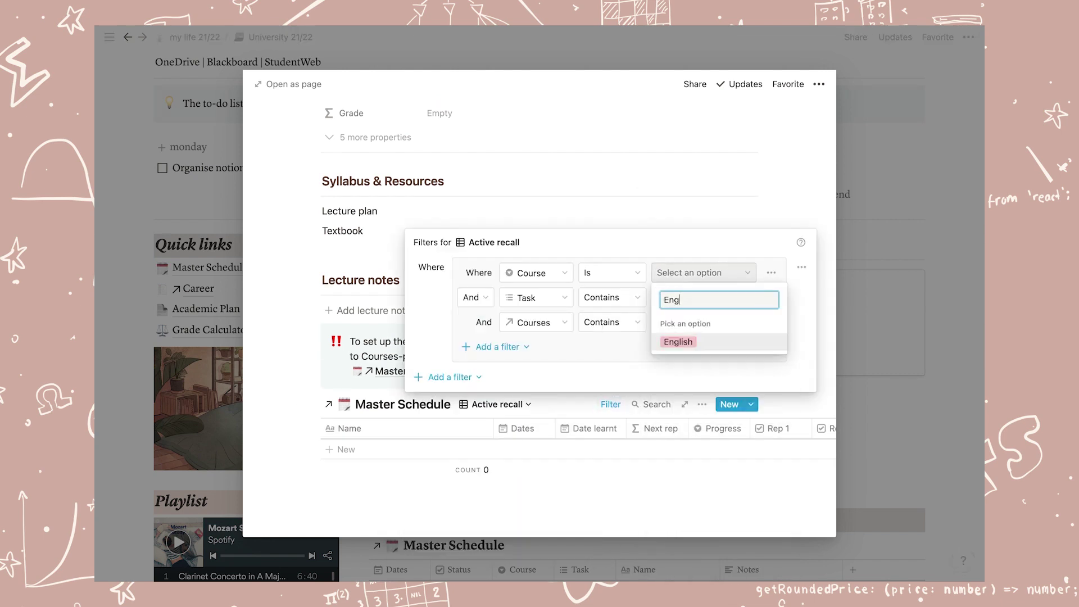
pyautogui.click(679, 340)
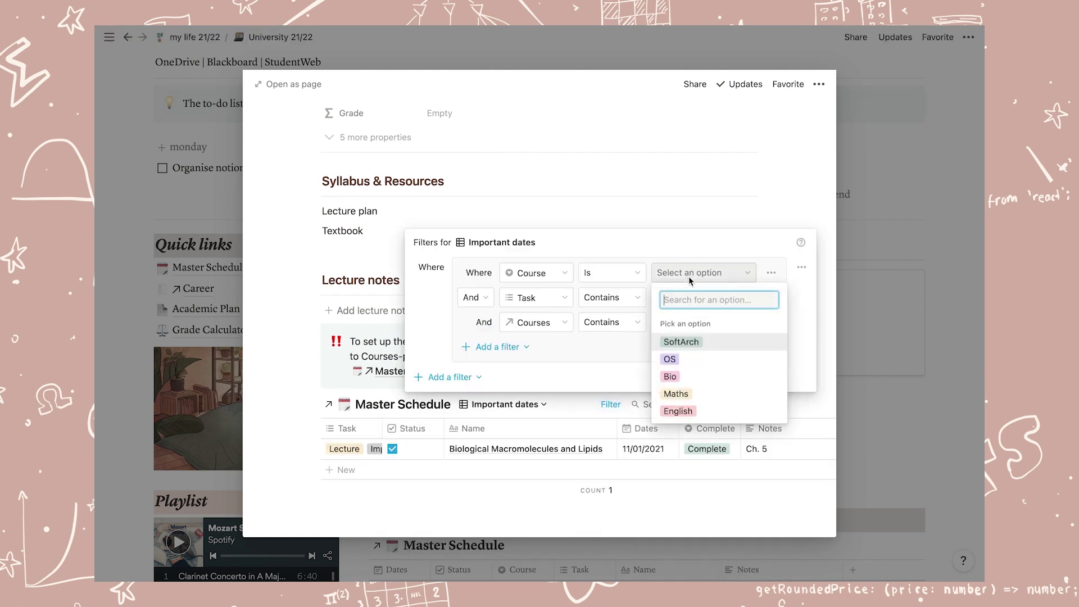
pyautogui.write('English')
pyautogui.click(691, 393)
pyautogui.scroll(5, 540, 281)
pyautogui.moveTo(887, 342); pyautogui.dragTo(428, 342)
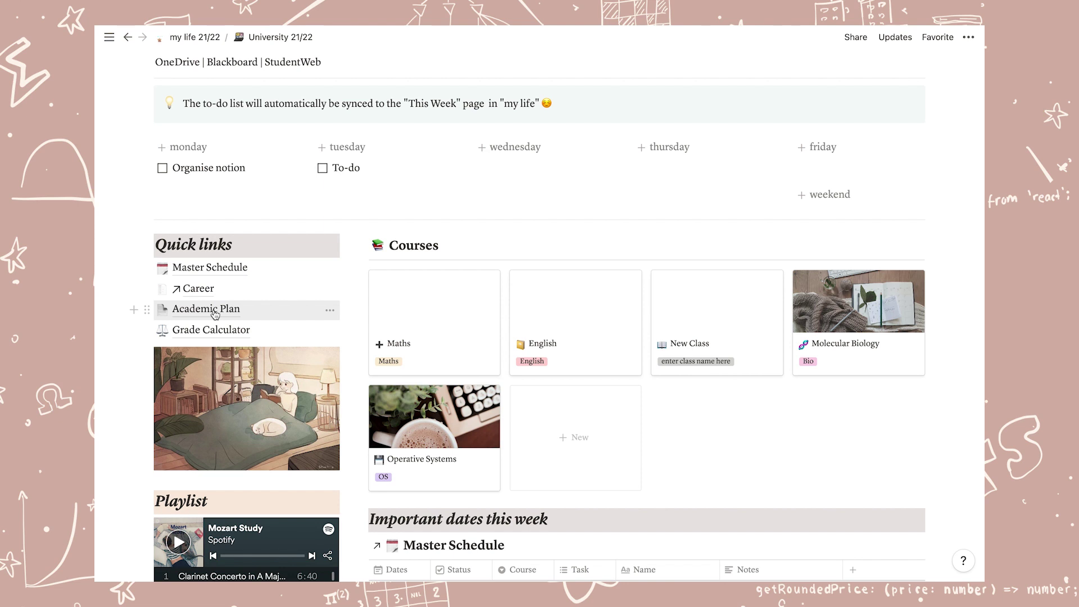
# Step: Open Academic Plan and switch its Courses database to the Full Academic Plan board
pyautogui.click(215, 311)
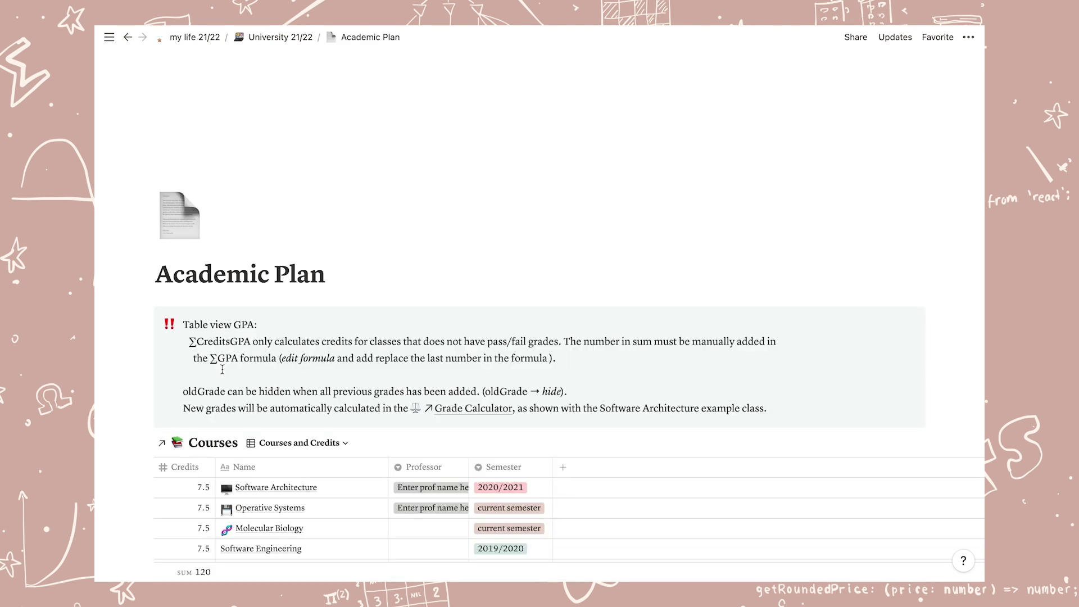
pyautogui.scroll(-5, 407, 336)
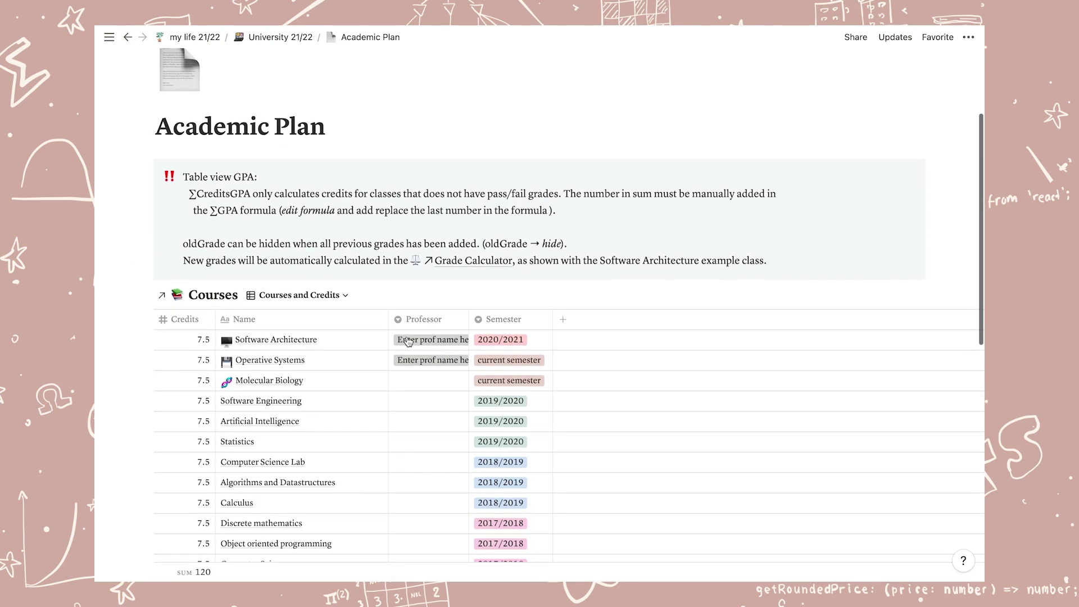
pyautogui.scroll(-2, 409, 340)
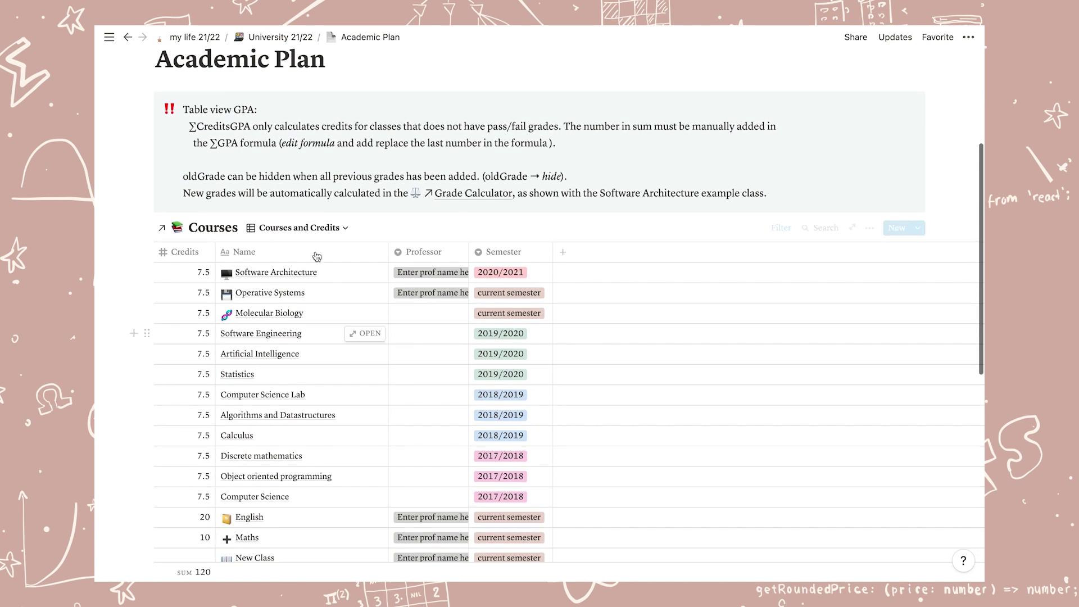
pyautogui.click(304, 227)
pyautogui.click(282, 291)
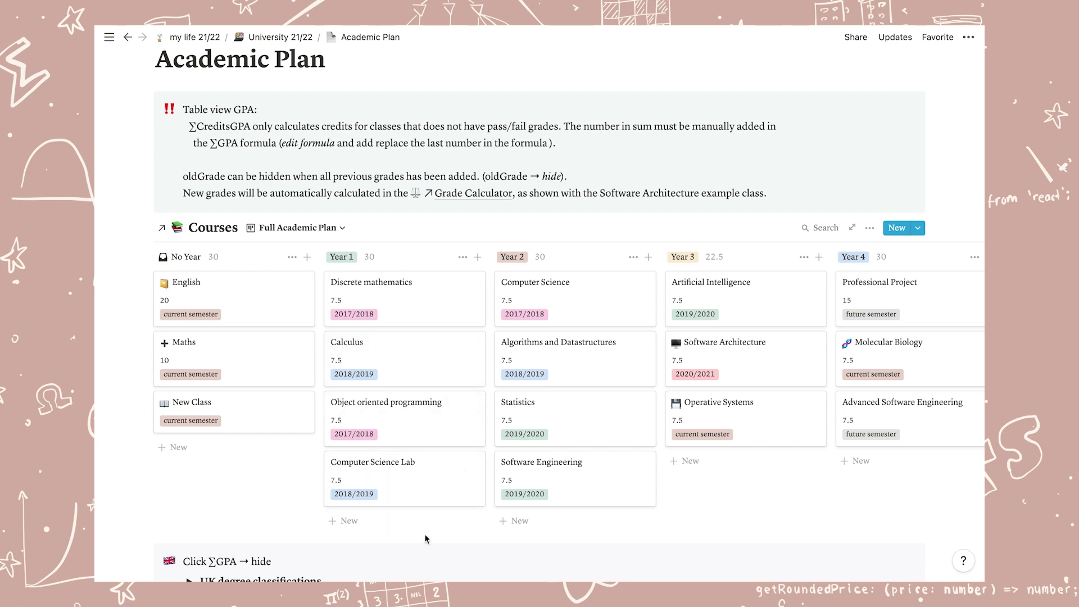
# Step: Delete the sample courses in Year 1, Year 2, Year 4 and Year 5
pyautogui.press('Delete')
pyautogui.moveTo(426, 535); pyautogui.dragTo(479, 321)
pyautogui.press('Delete')
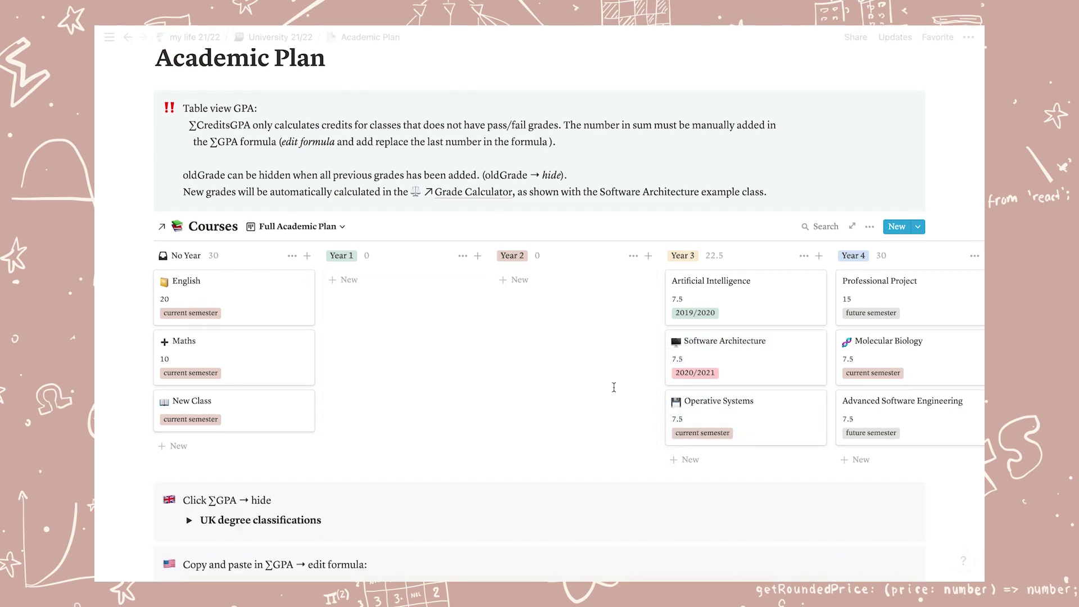
pyautogui.hscroll(5, 913, 443)
pyautogui.moveTo(913, 442); pyautogui.dragTo(604, 275)
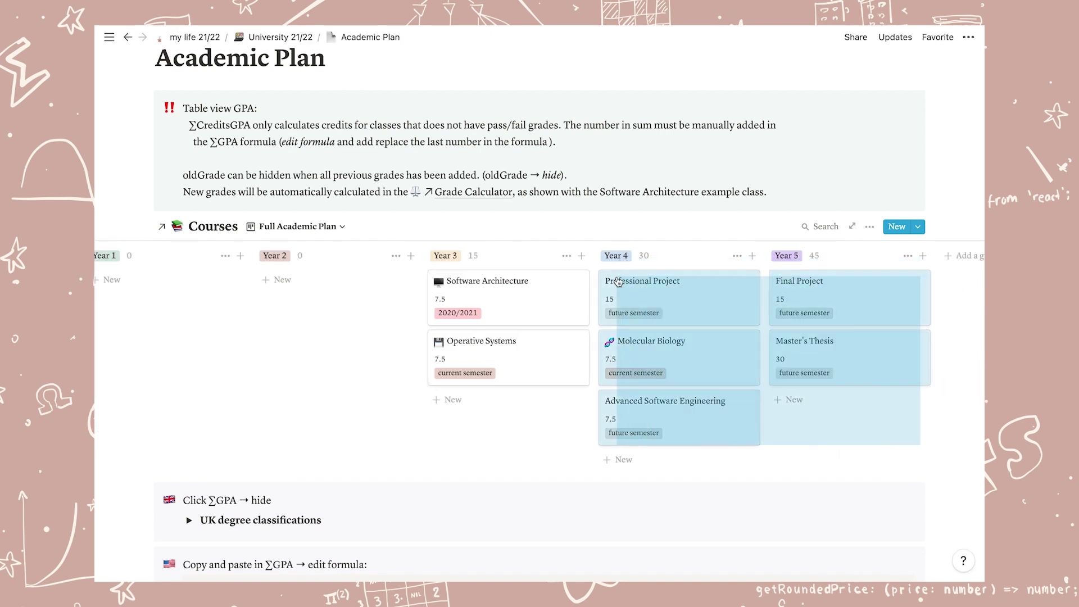
pyautogui.press('Delete')
# Step: Drag English and Maths into the Year 2 column
pyautogui.hscroll(-4, 281, 291)
pyautogui.moveTo(282, 291); pyautogui.dragTo(506, 284)
pyautogui.moveTo(225, 284); pyautogui.dragTo(563, 348)
pyautogui.moveTo(224, 284); pyautogui.dragTo(394, 284)
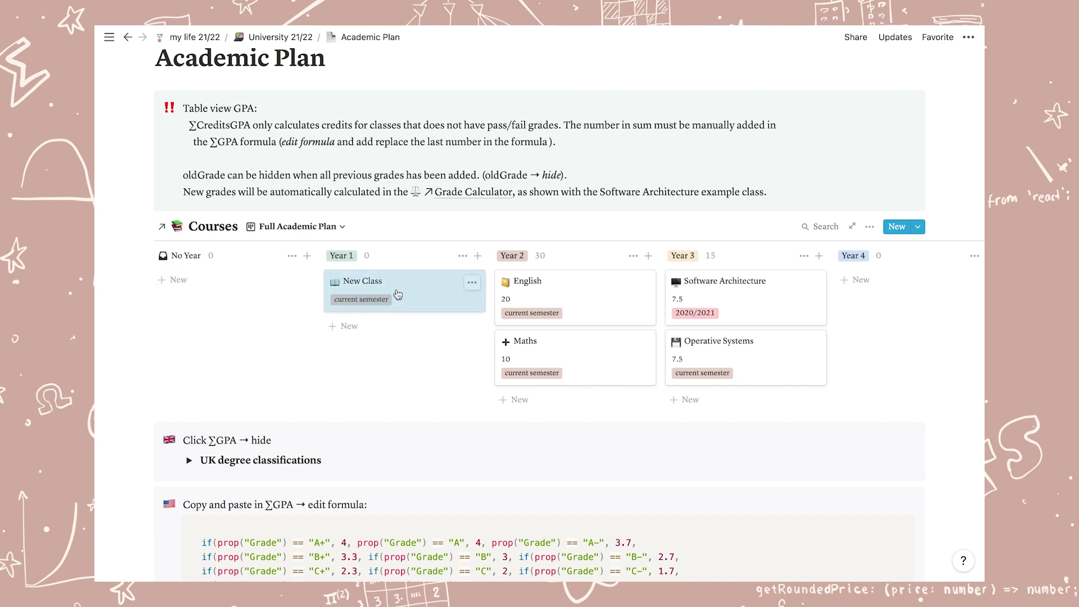
# Step: Delete the New Class card and add English 1 and Maths 1 cards under No Year
pyautogui.click(472, 284)
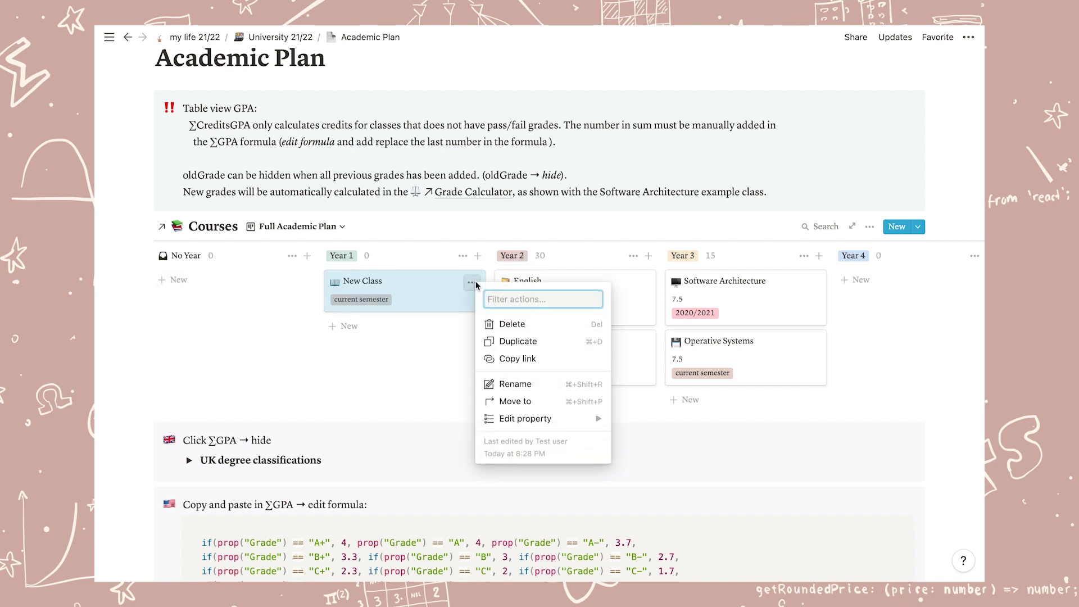
pyautogui.click(497, 324)
pyautogui.click(176, 280)
pyautogui.write('English 1')
pyautogui.click(181, 310)
pyautogui.write('Maths 1')
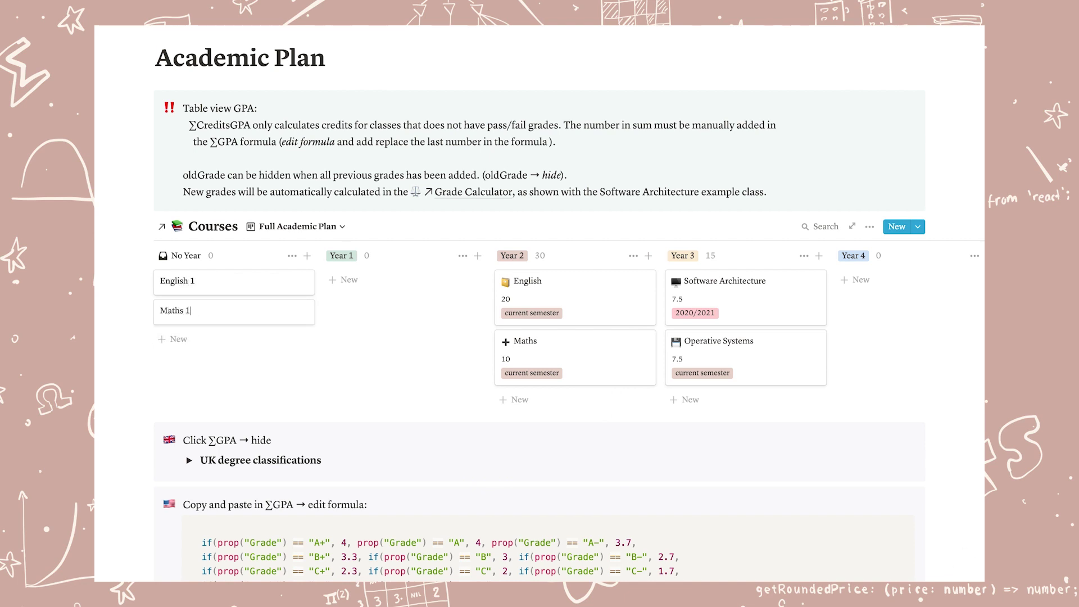
# Step: Give English 1 semester 2019/2020 and 5 credits
pyautogui.click(179, 287)
pyautogui.click(444, 183)
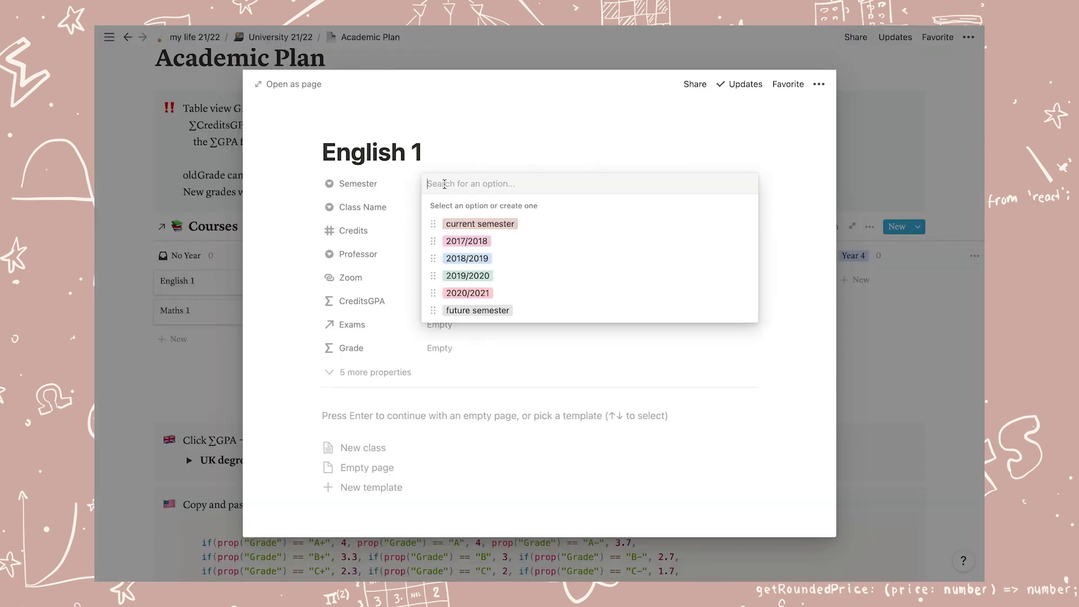
pyautogui.click(482, 276)
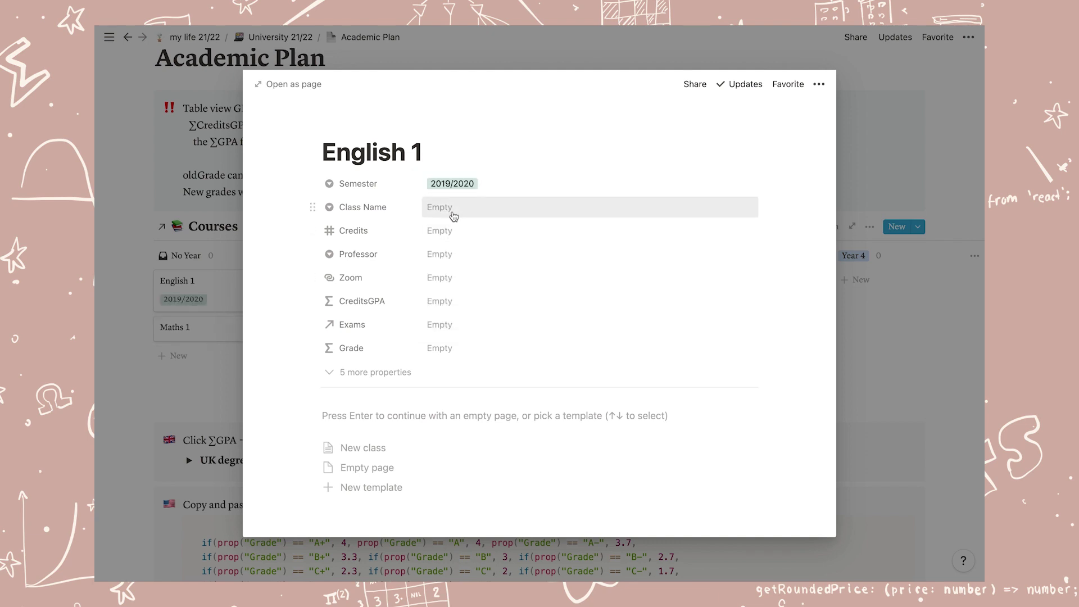
pyautogui.click(450, 233)
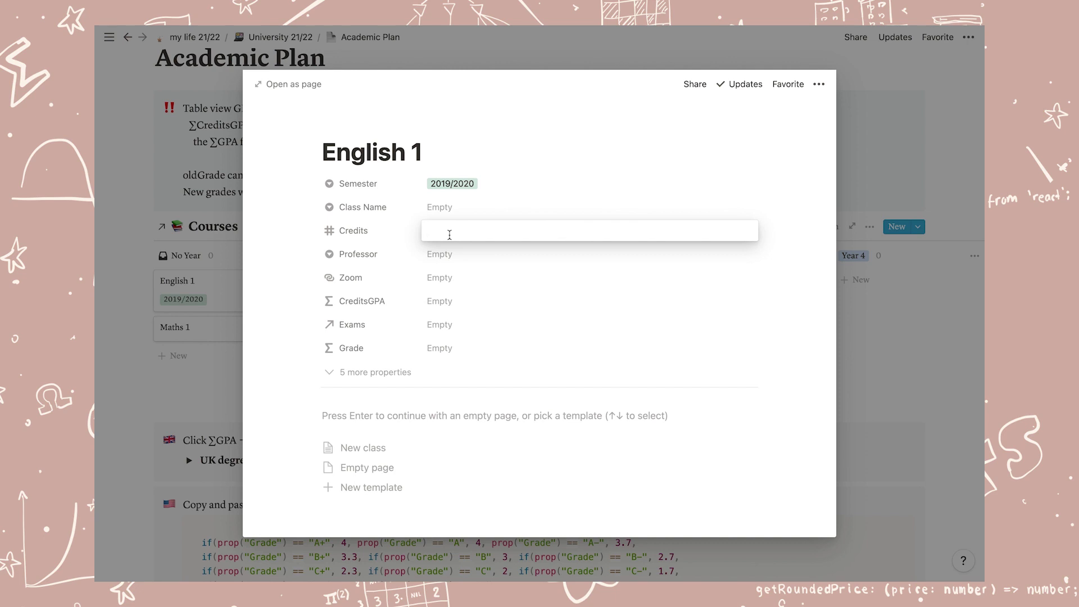
pyautogui.write('5')
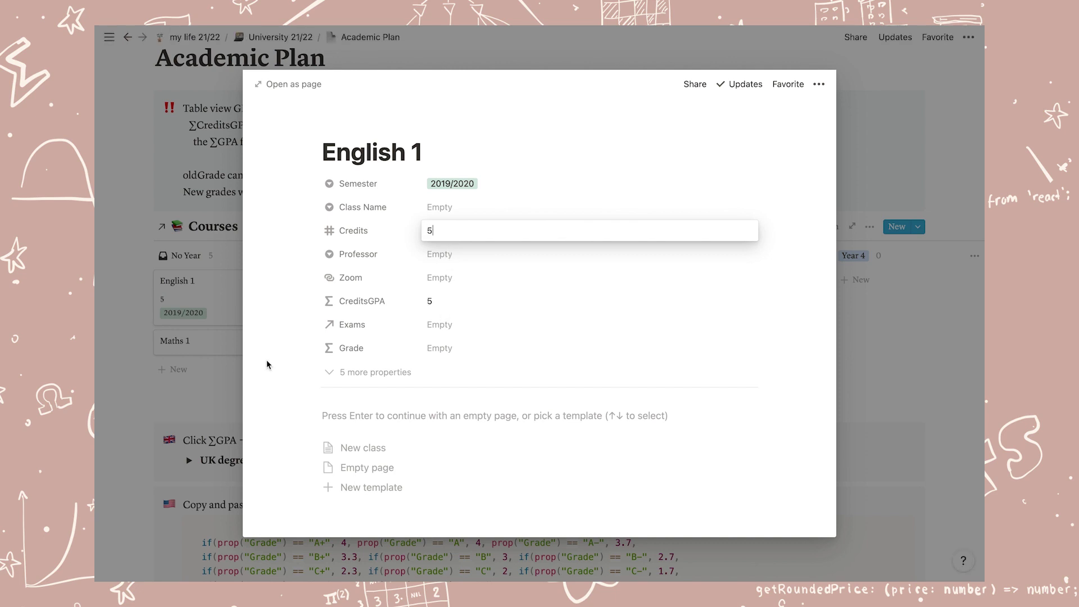
pyautogui.click(208, 344)
pyautogui.click(208, 344)
# Step: Give Maths 1 semester 2018/2019 and 25 credits
pyautogui.click(208, 344)
pyautogui.click(442, 183)
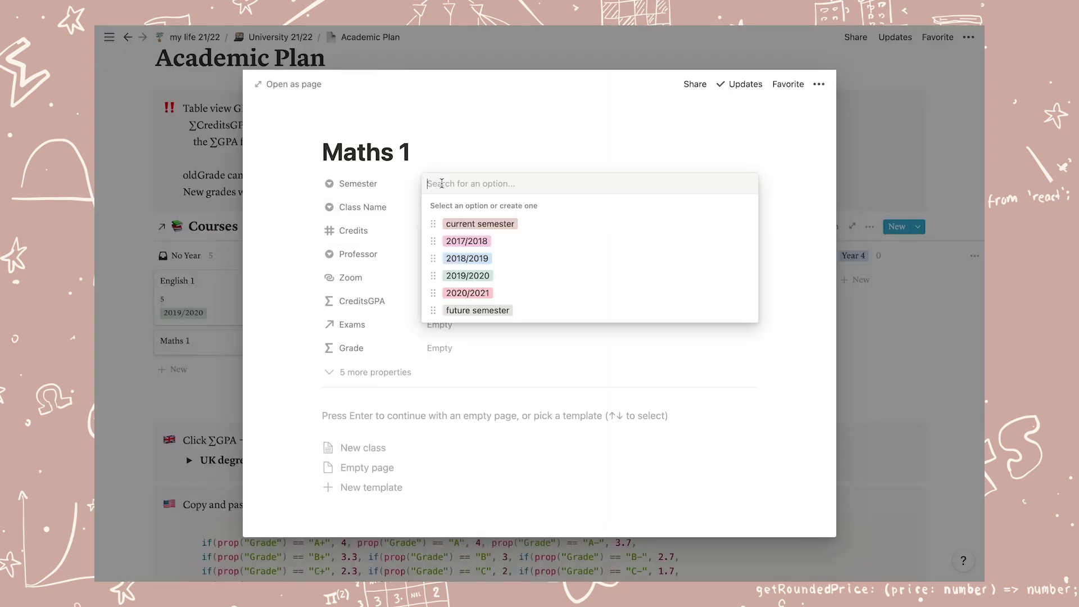
pyautogui.click(469, 258)
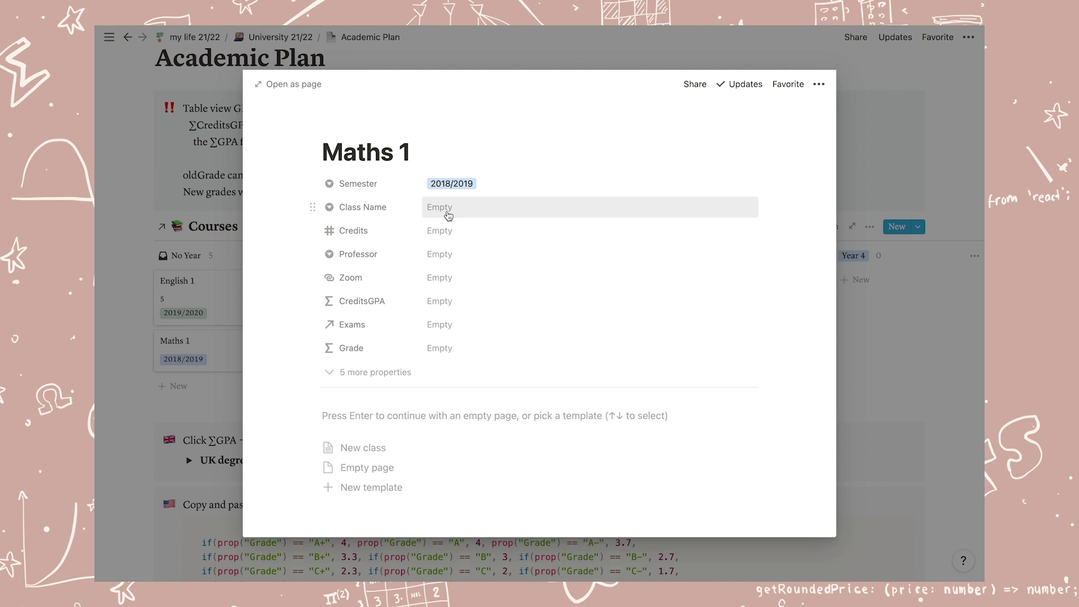
pyautogui.click(448, 213)
pyautogui.click(489, 181)
pyautogui.click(446, 229)
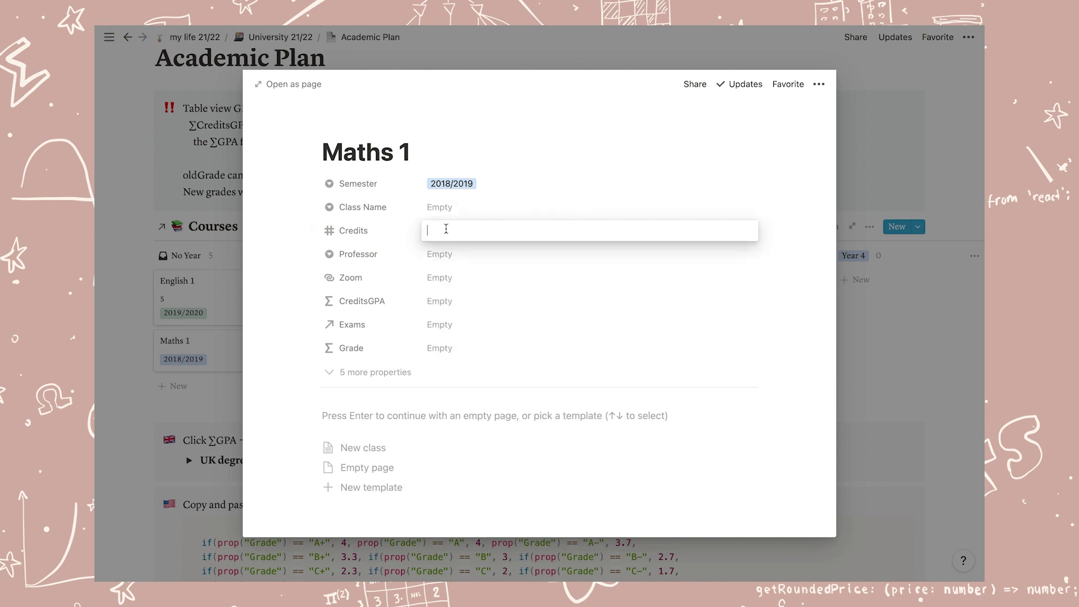
pyautogui.write('25')
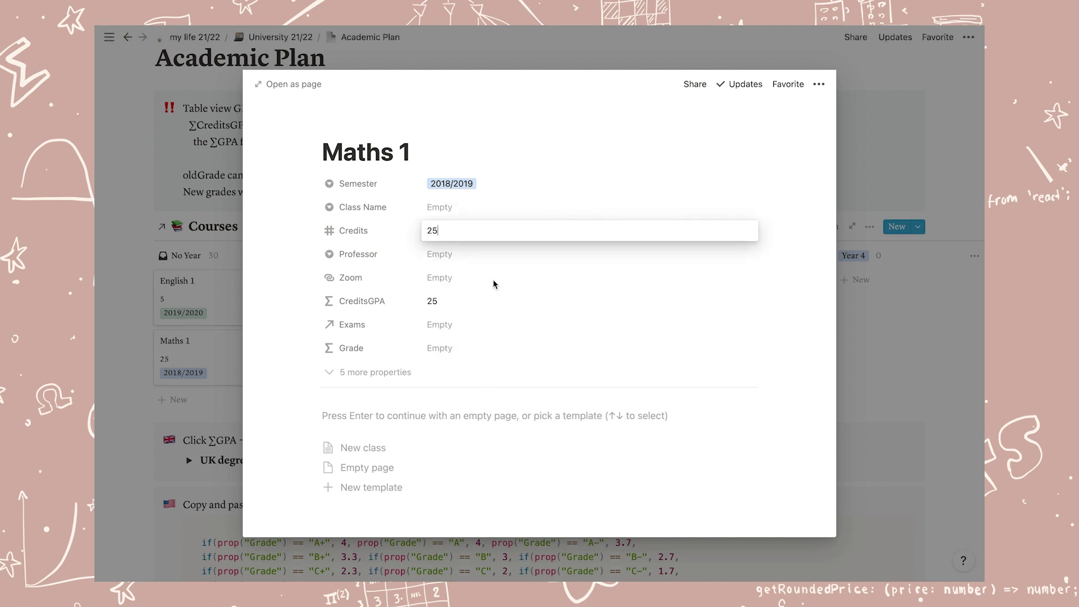
pyautogui.click(179, 385)
# Step: Move the English 1 and Maths 1 cards into the Year 1 group
pyautogui.click(198, 399)
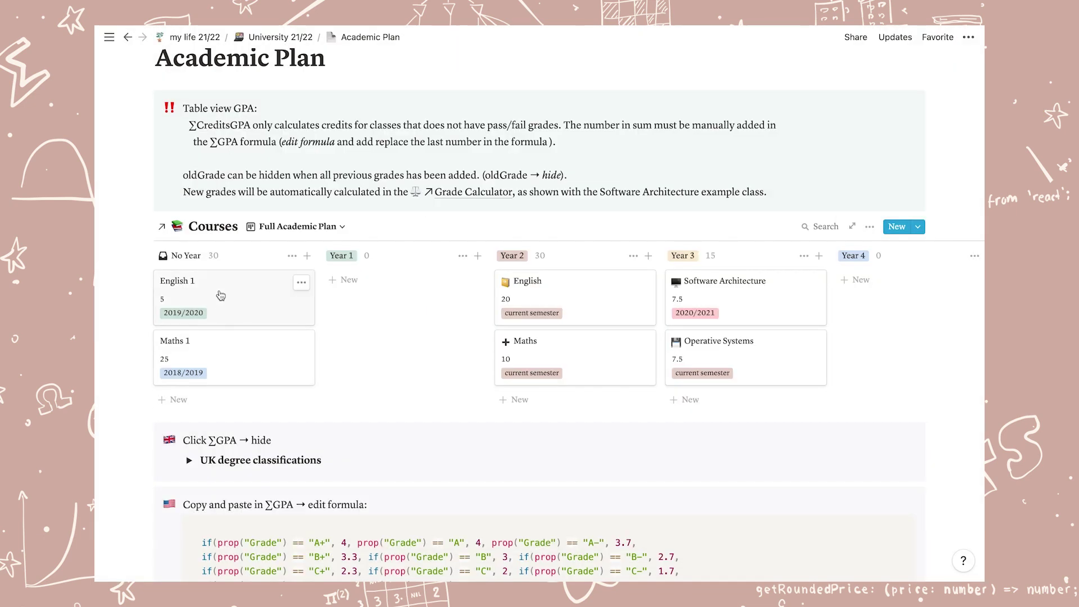
pyautogui.moveTo(221, 296); pyautogui.dragTo(388, 295)
pyautogui.moveTo(241, 291); pyautogui.dragTo(361, 327)
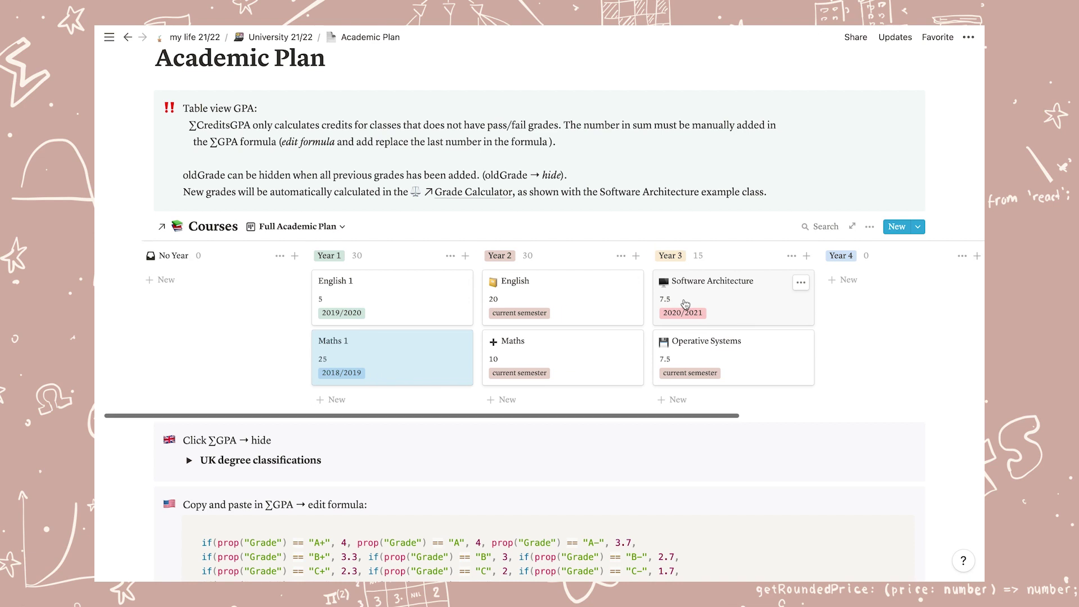
pyautogui.scroll(2, 754, 321)
pyautogui.hscroll(6, 747, 366)
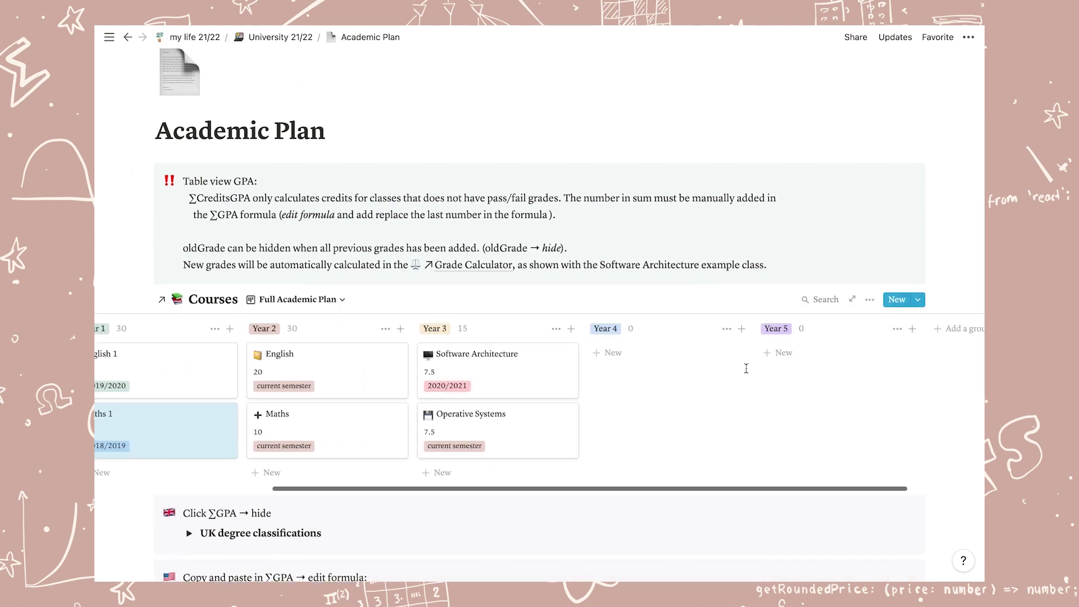
# Step: Add a 'Year 6' group to the board, then delete it again
pyautogui.click(866, 330)
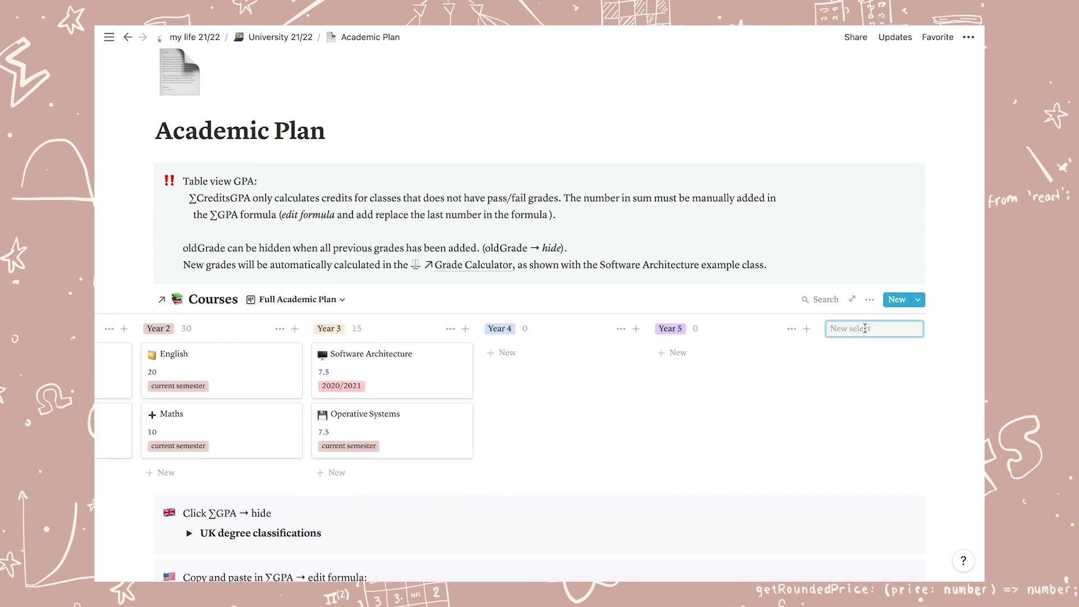
pyautogui.write('Year 6')
pyautogui.press('Return')
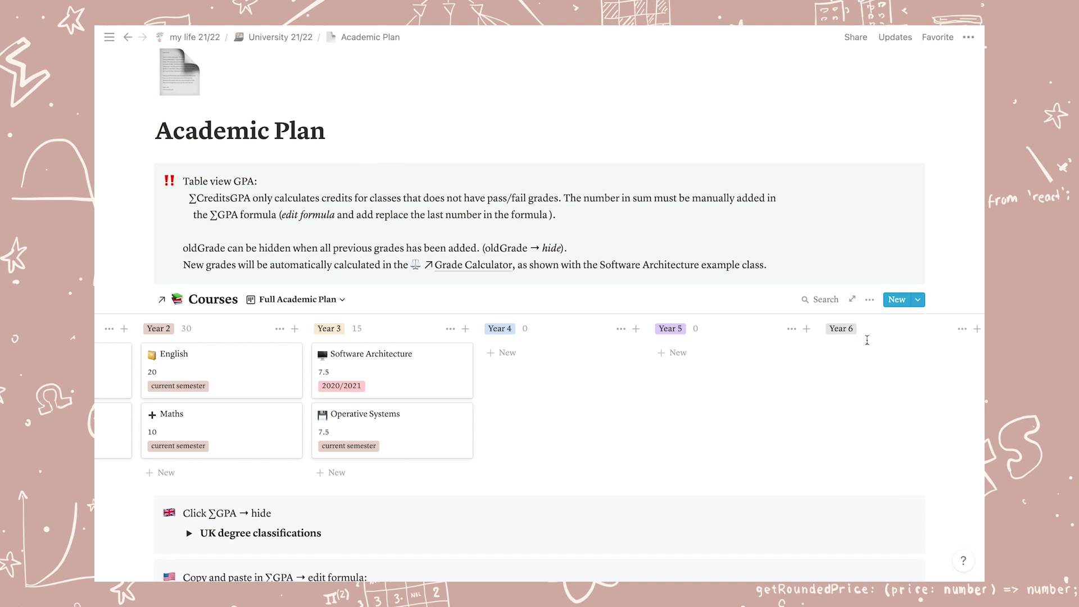
pyautogui.click(963, 329)
pyautogui.click(903, 361)
pyautogui.click(583, 317)
# Step: Delete the empty Year 4 and Year 5 groups, leaving the Year 3 name unchanged
pyautogui.moveTo(740, 400); pyautogui.dragTo(528, 325)
pyautogui.click(620, 328)
pyautogui.click(597, 109)
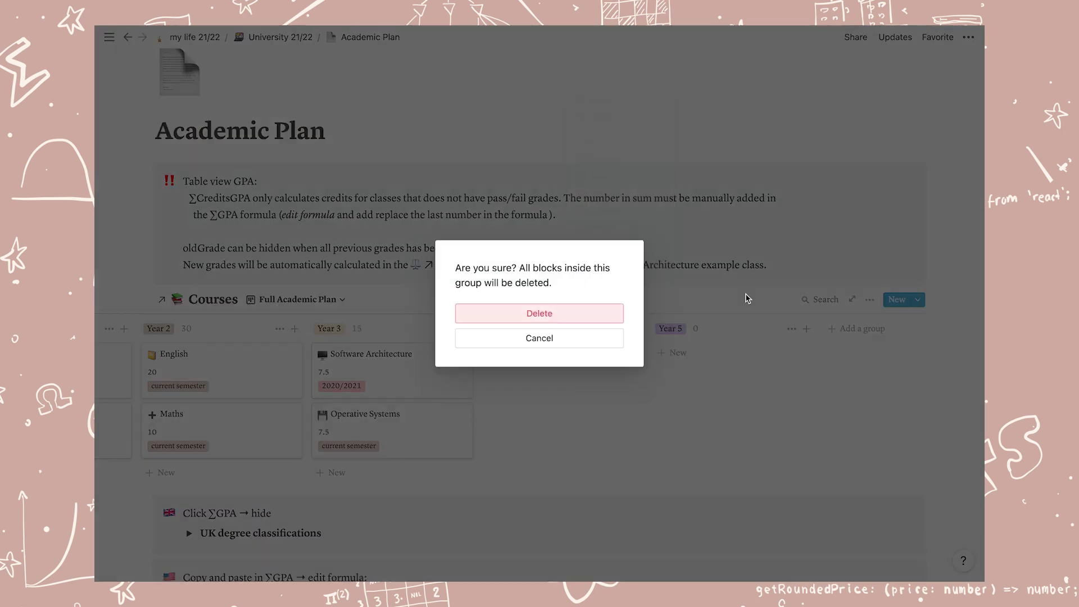
pyautogui.click(583, 313)
pyautogui.click(791, 328)
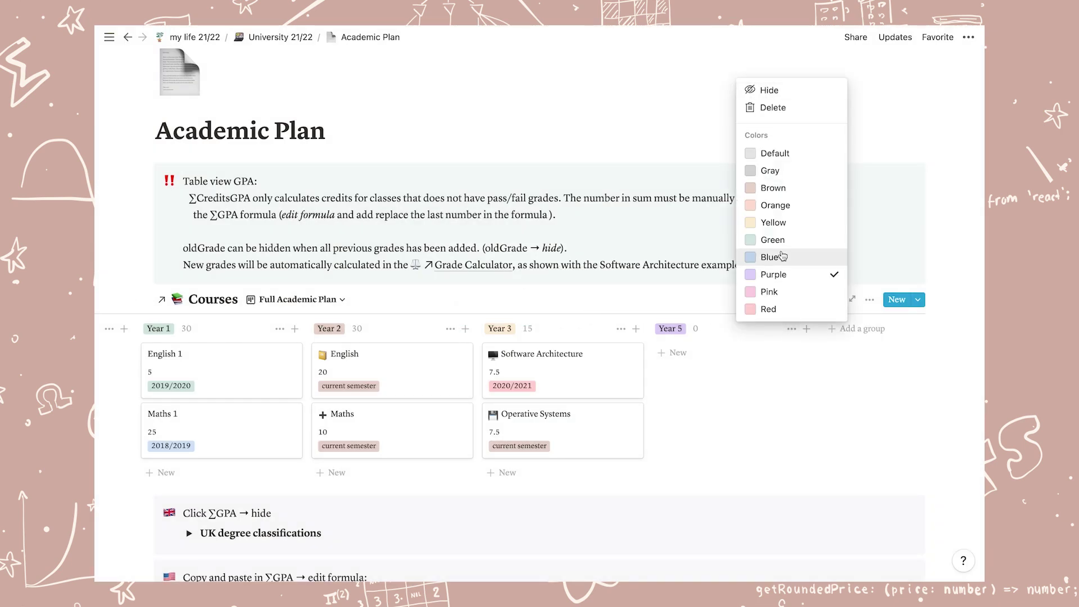
pyautogui.click(780, 109)
pyautogui.click(600, 313)
pyautogui.click(675, 329)
pyautogui.click(792, 330)
pyautogui.press('Escape')
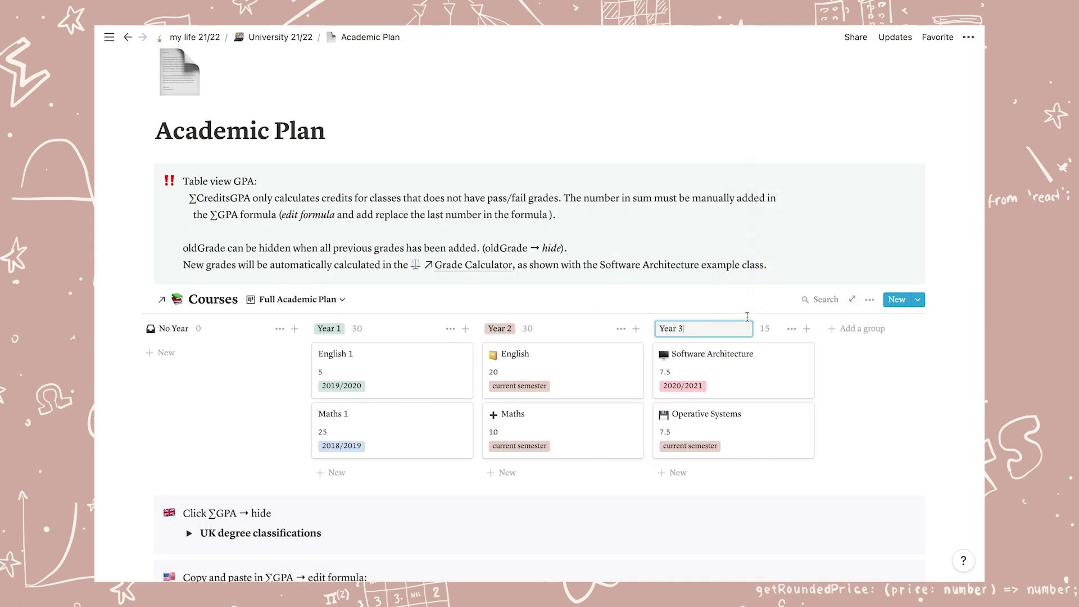
pyautogui.press('Escape')
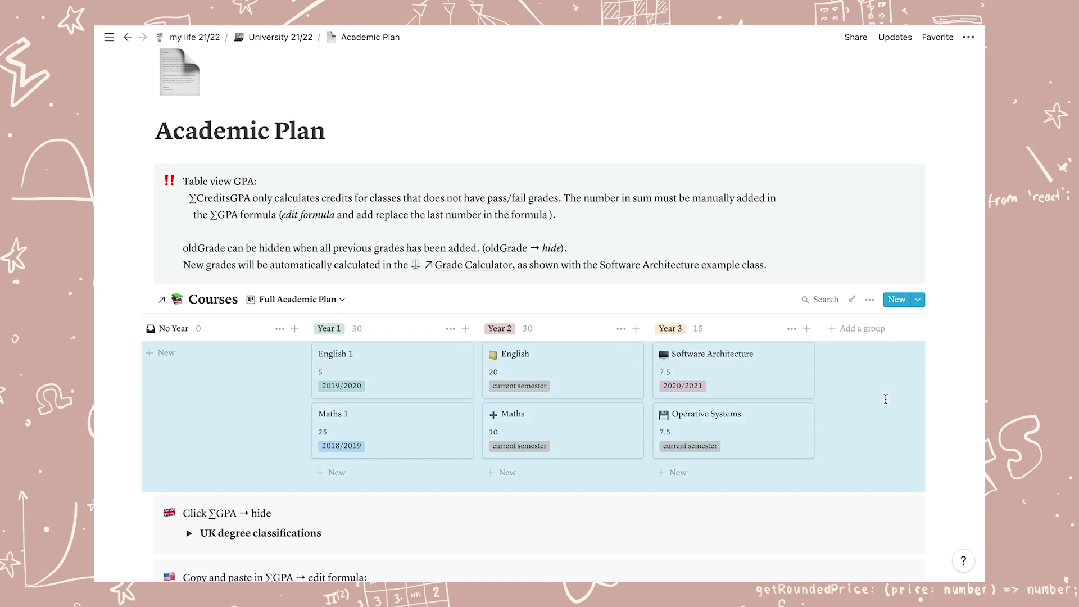
# Step: Move Operative Systems into Year 2 and Software Architecture into Year 1
pyautogui.click(960, 405)
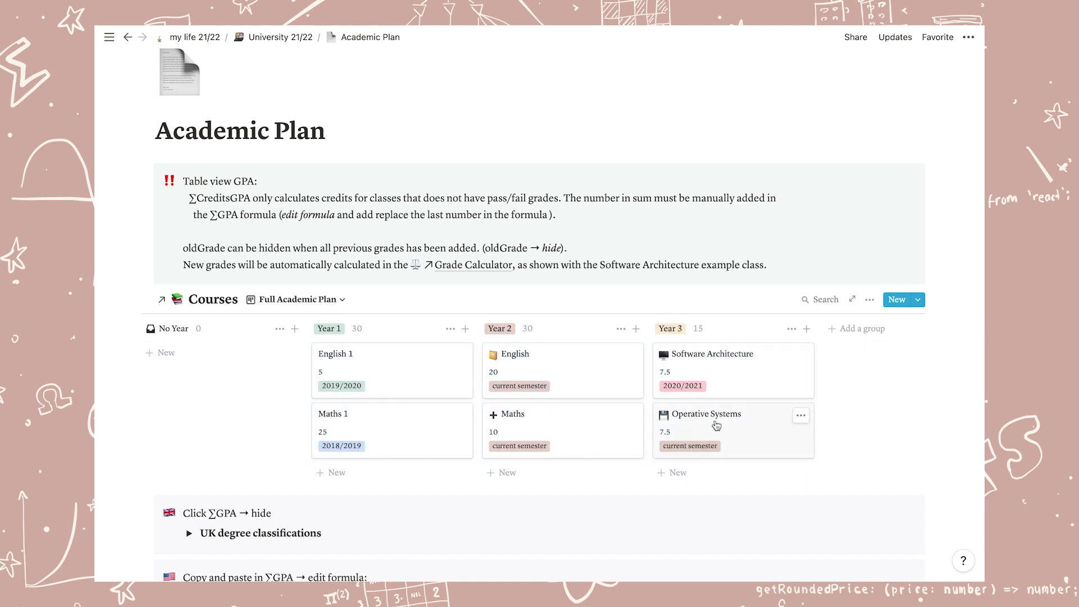
pyautogui.moveTo(696, 447); pyautogui.dragTo(562, 483)
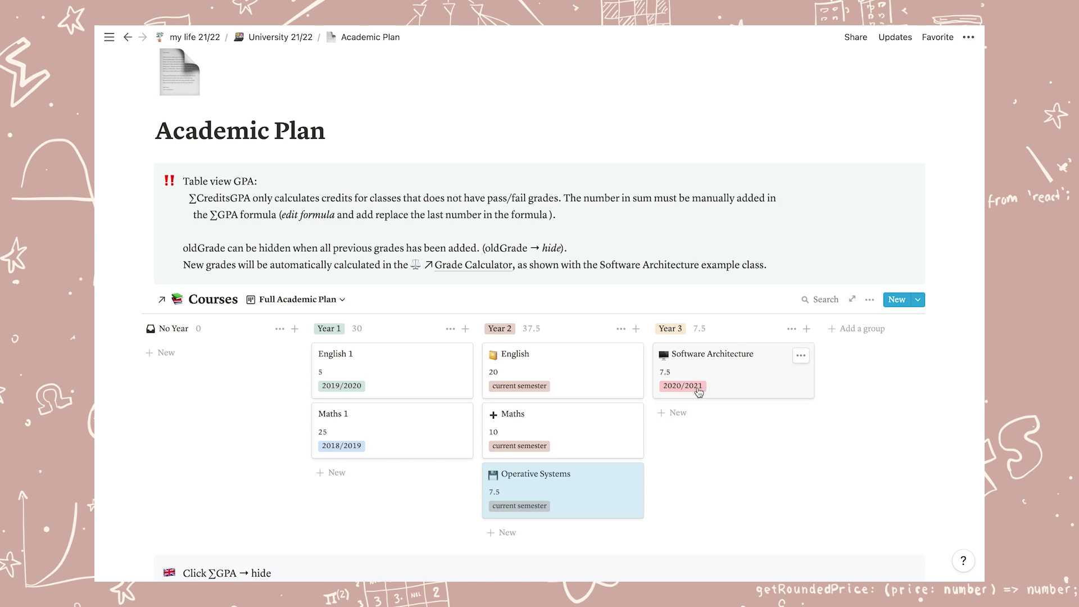
pyautogui.moveTo(734, 367); pyautogui.dragTo(423, 469)
# Step: Switch the Courses database to the Courses and Credits table view
pyautogui.scroll(-1, 481, 427)
pyautogui.scroll(1, 450, 416)
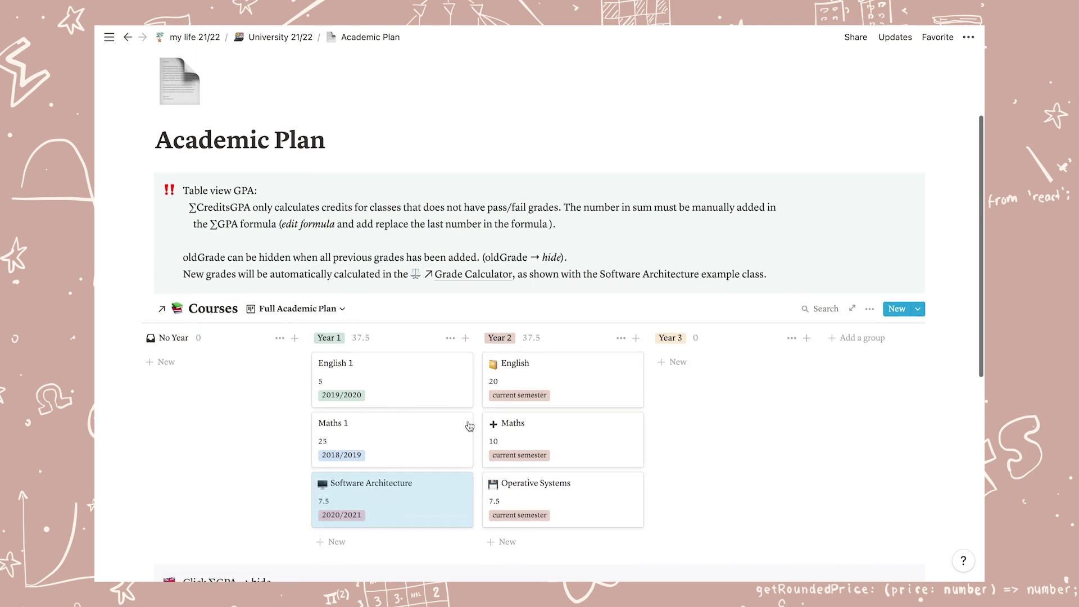
pyautogui.click(333, 308)
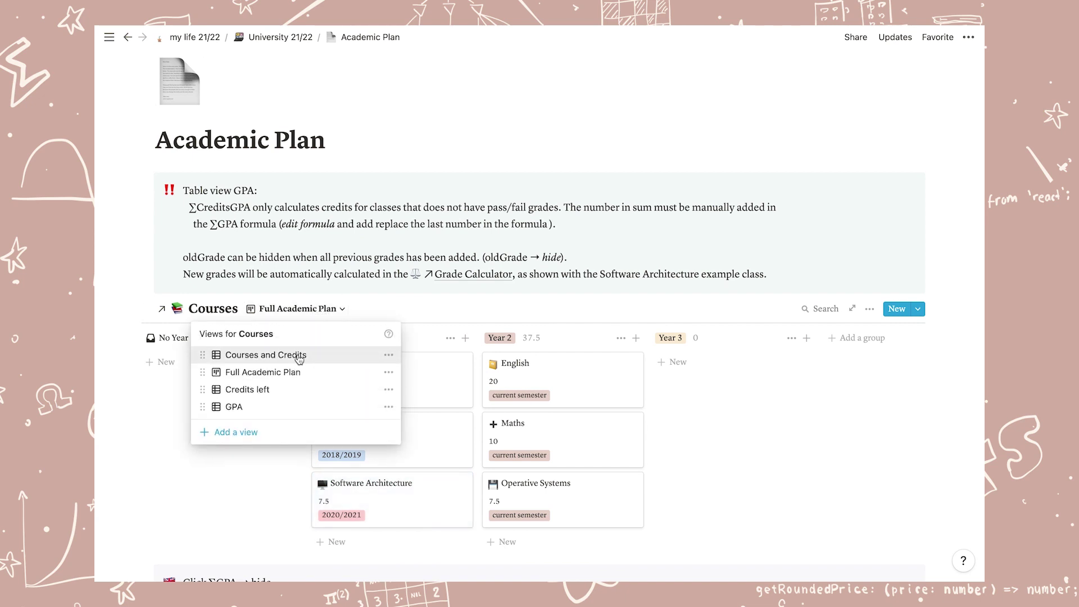
pyautogui.click(298, 354)
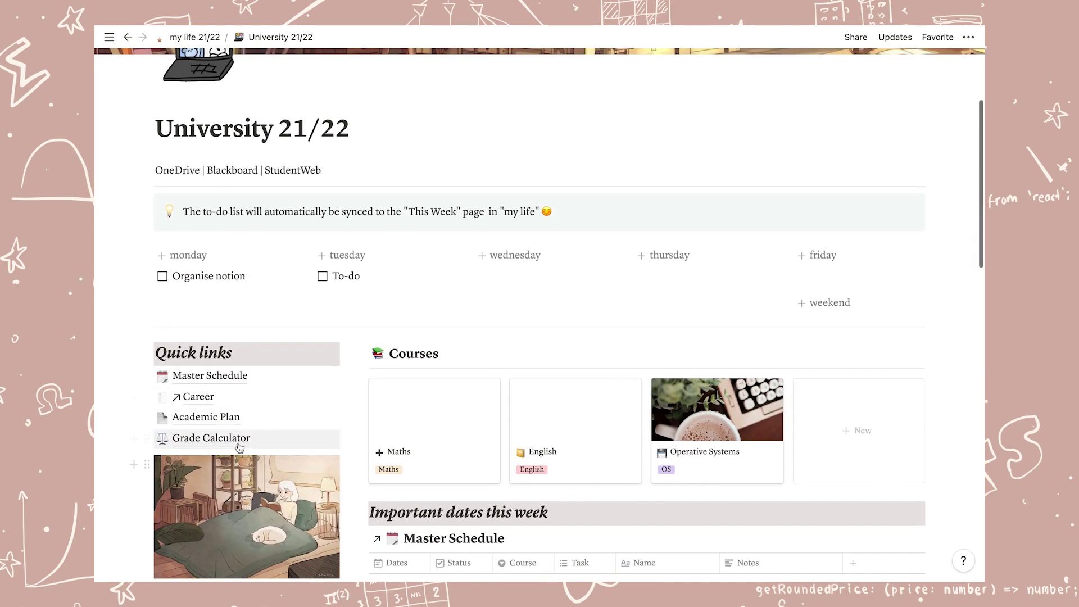
# Step: Open Grade Calculator from the quick links and view its All Graded Work table
pyautogui.click(236, 441)
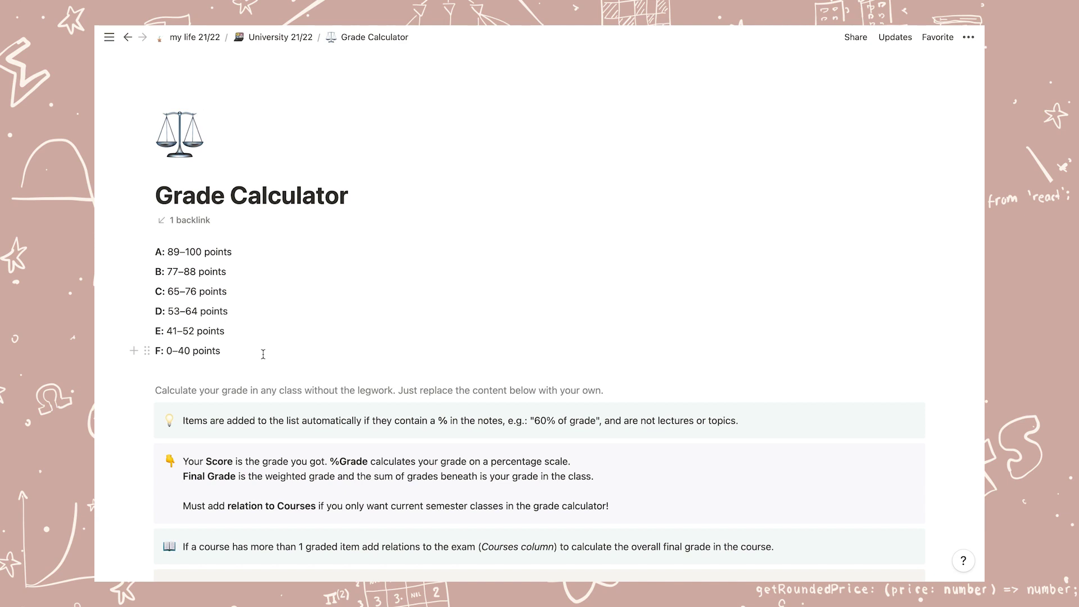
pyautogui.scroll(-7, 263, 354)
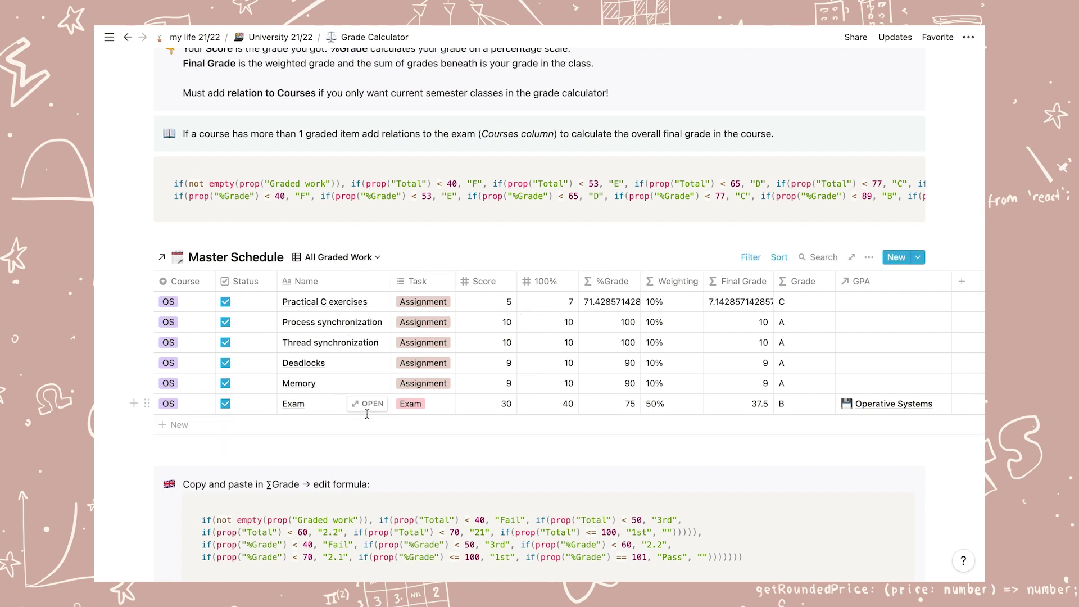
pyautogui.scroll(1, 366, 415)
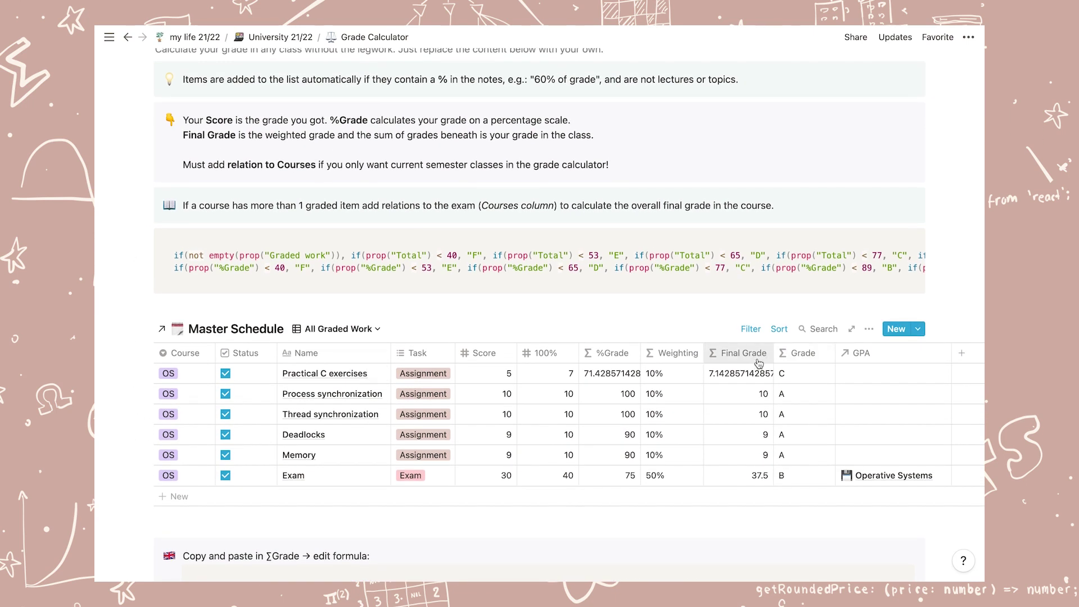
pyautogui.click(798, 353)
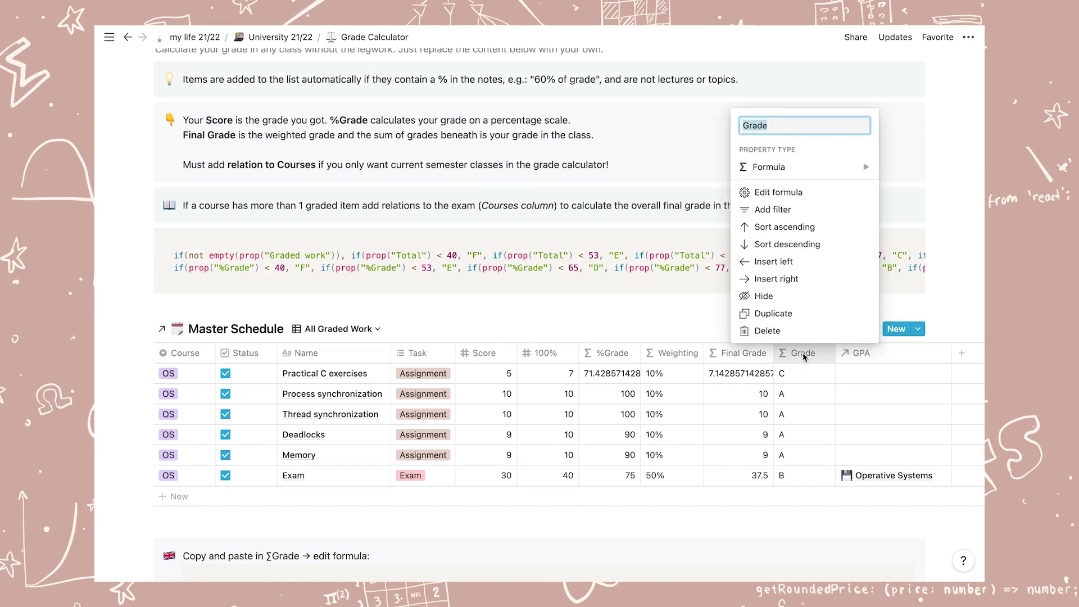
pyautogui.click(776, 194)
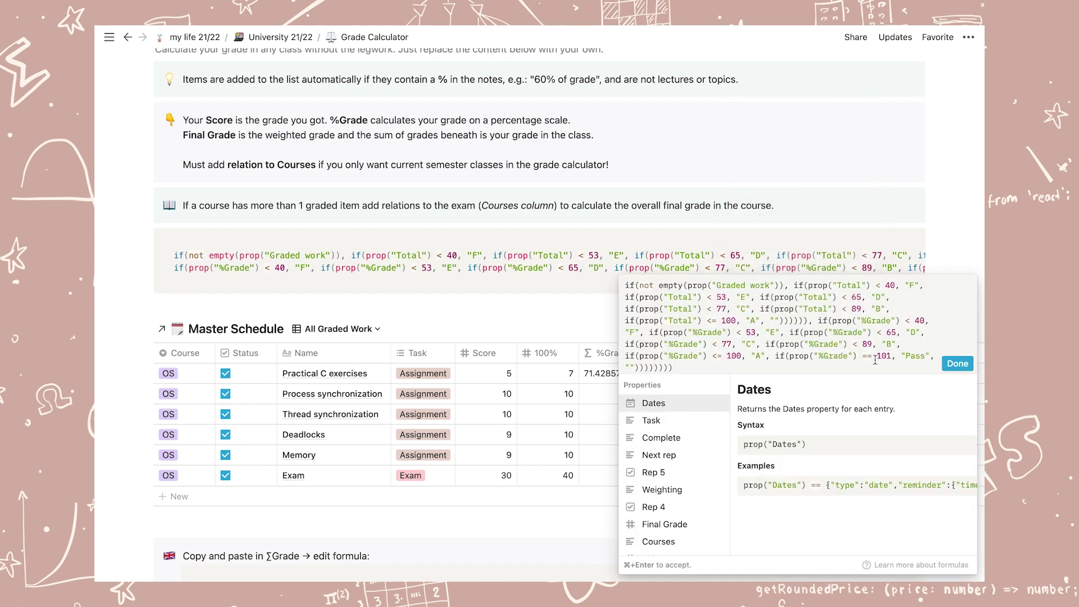
pyautogui.moveTo(779, 355); pyautogui.dragTo(929, 350)
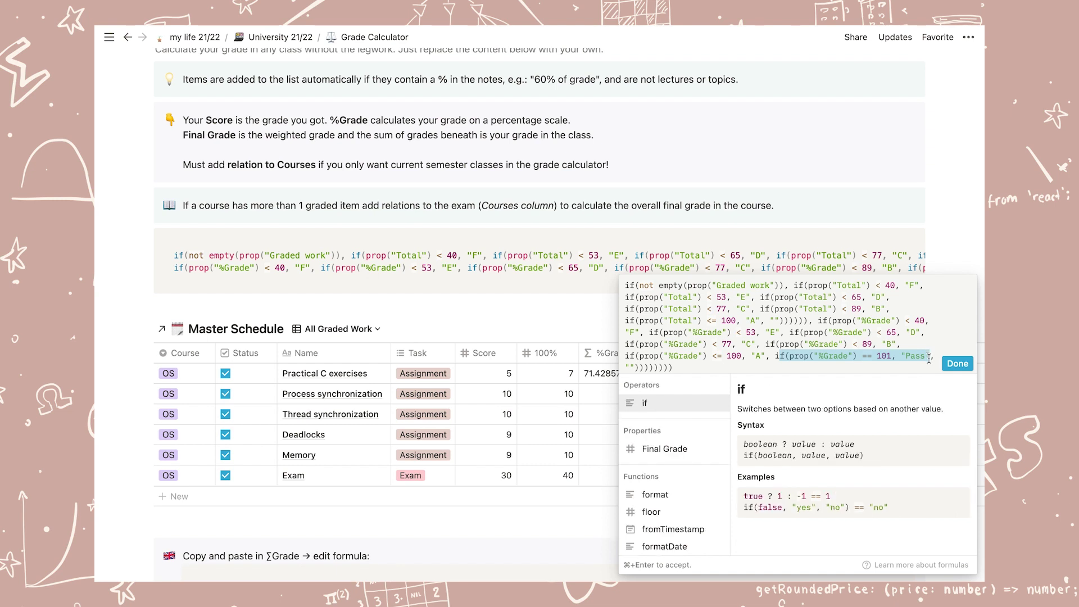
pyautogui.click(929, 350)
pyautogui.click(556, 314)
pyautogui.click(825, 359)
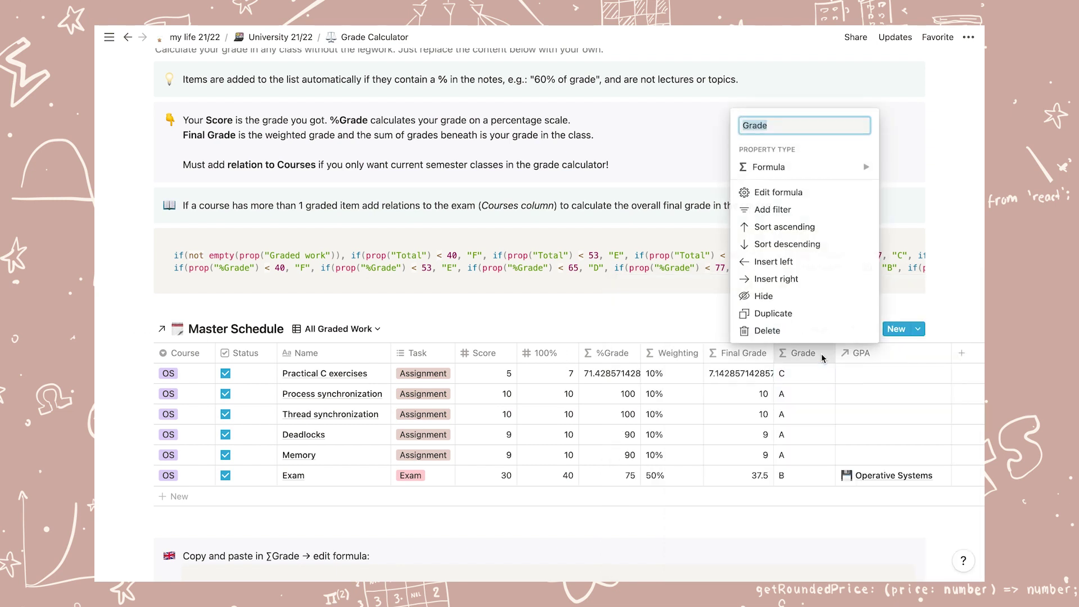
pyautogui.click(775, 199)
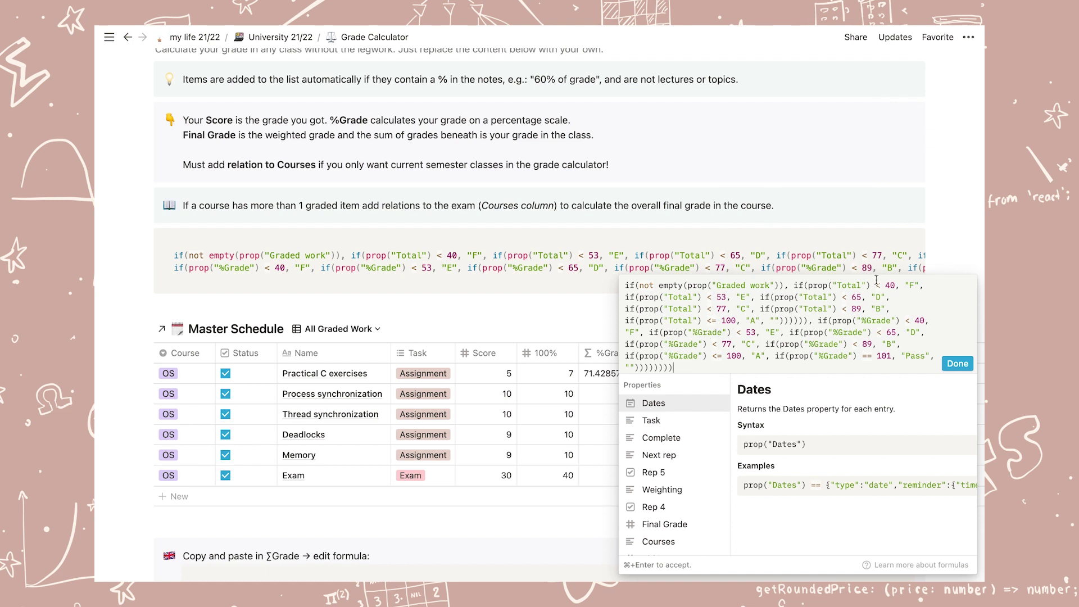
pyautogui.moveTo(885, 284); pyautogui.dragTo(897, 284)
pyautogui.moveTo(729, 297); pyautogui.dragTo(716, 297)
pyautogui.moveTo(851, 298); pyautogui.dragTo(860, 298)
pyautogui.moveTo(716, 309); pyautogui.dragTo(725, 308)
pyautogui.moveTo(851, 309); pyautogui.dragTo(858, 309)
pyautogui.moveTo(722, 321); pyautogui.dragTo(739, 321)
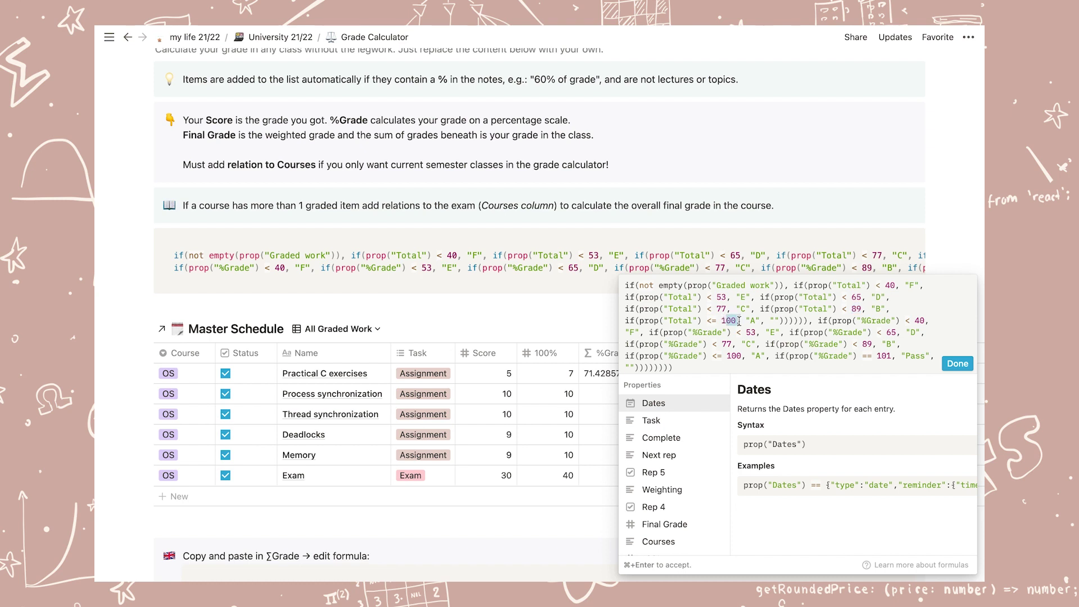
pyautogui.click(920, 321)
pyautogui.doubleClick(750, 332)
pyautogui.doubleClick(892, 332)
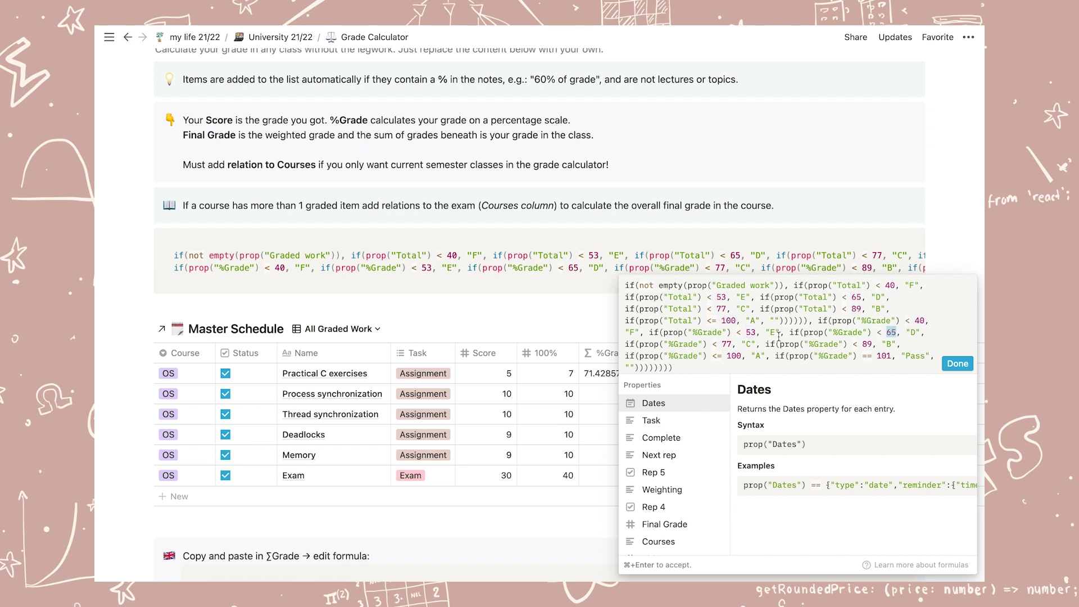
pyautogui.doubleClick(726, 344)
pyautogui.doubleClick(867, 344)
pyautogui.doubleClick(734, 355)
pyautogui.click(585, 318)
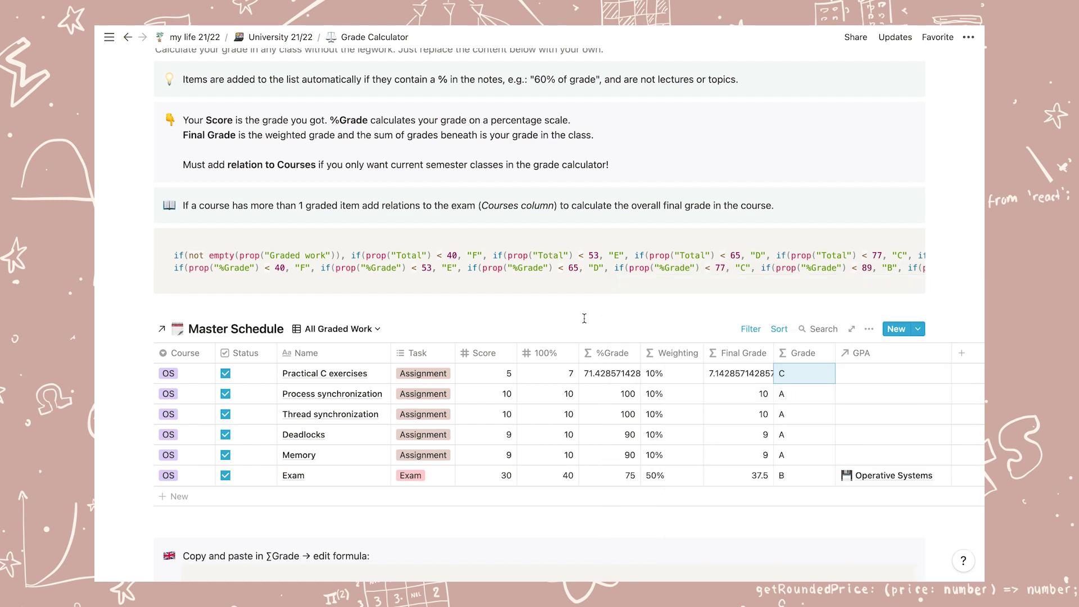
# Step: Replace the Grade column formula with the US letter-grade formula
pyautogui.scroll(1, 584, 319)
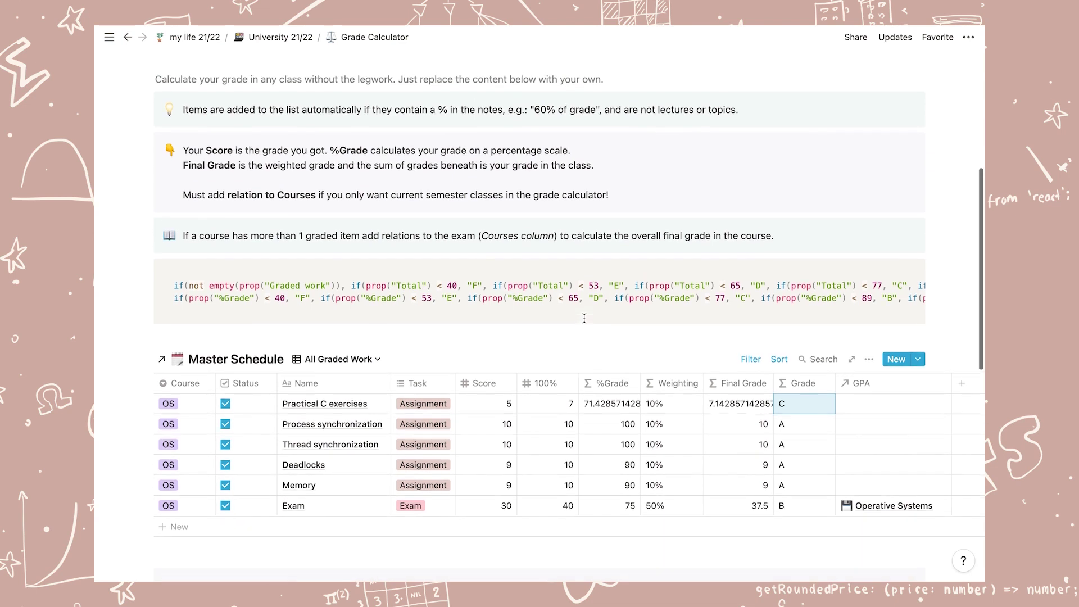
pyautogui.scroll(-3, 584, 318)
pyautogui.scroll(-4, 849, 419)
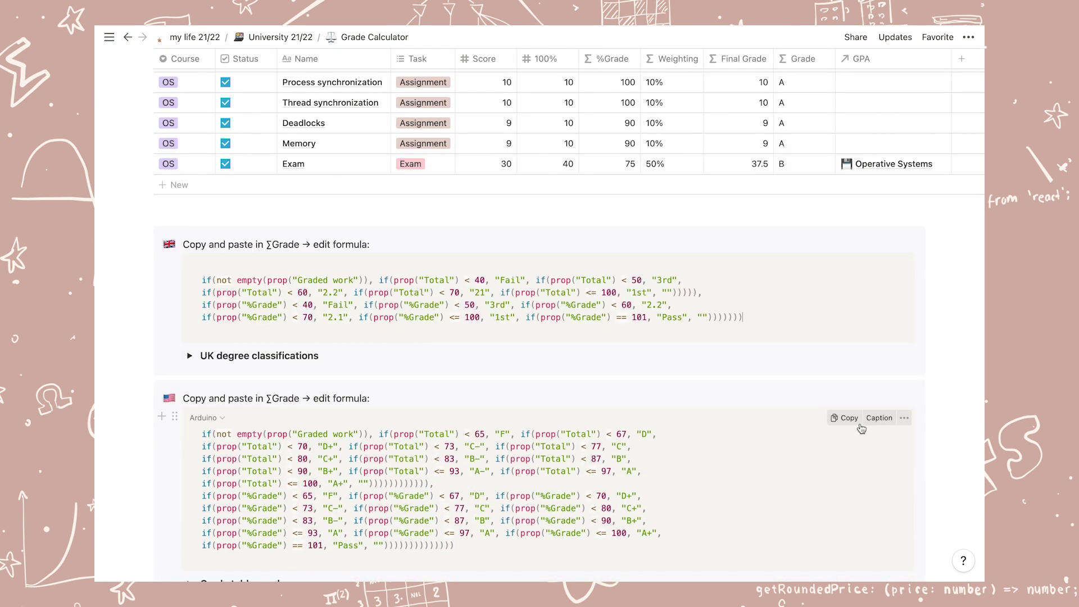
pyautogui.scroll(2, 848, 420)
pyautogui.scroll(1, 848, 419)
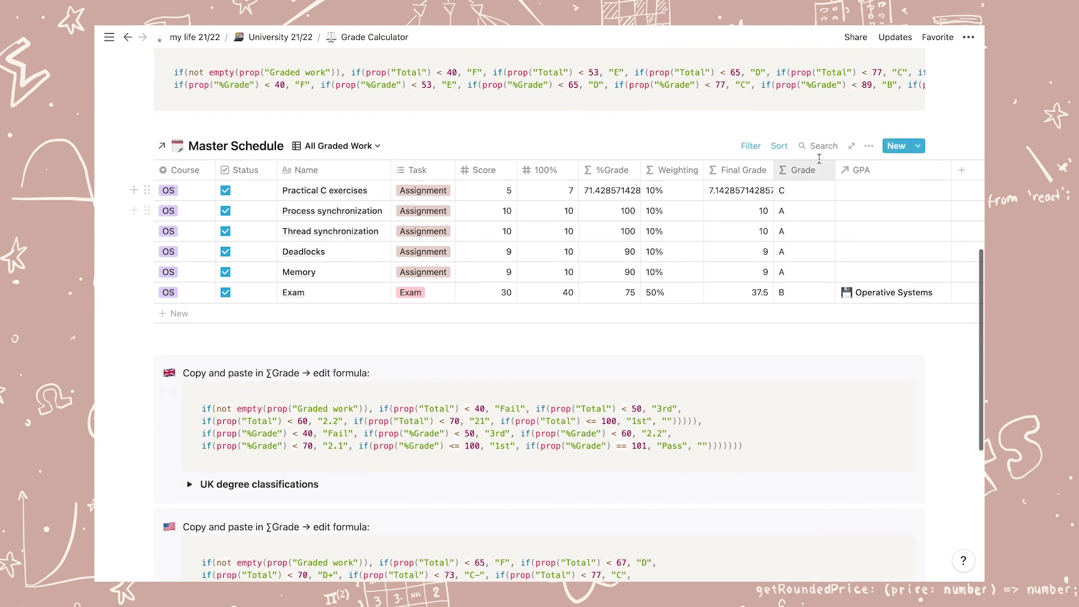
pyautogui.click(803, 170)
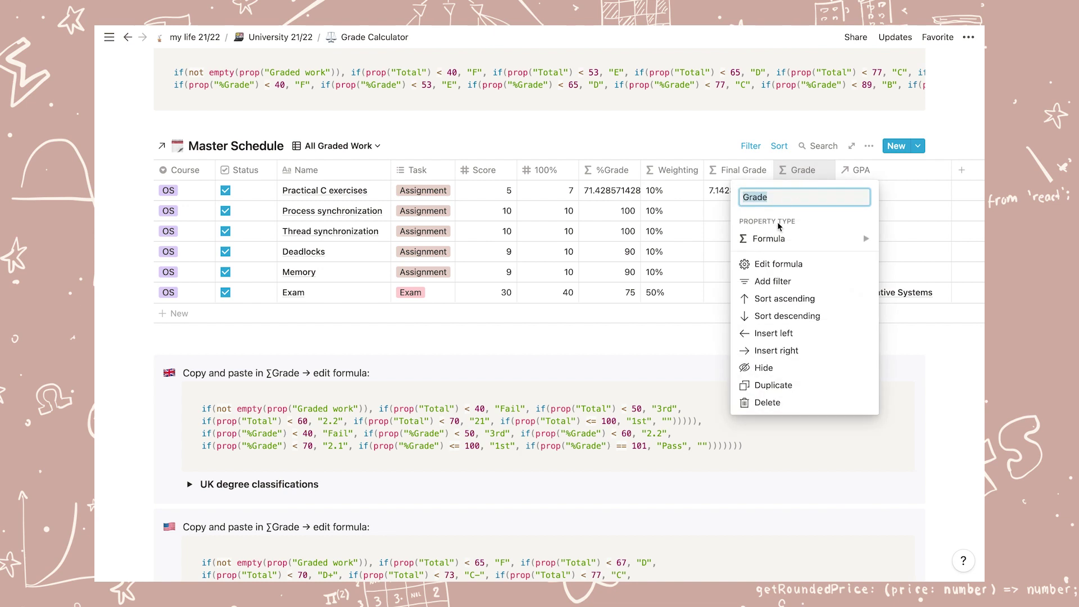
pyautogui.click(789, 264)
pyautogui.press('super+a')
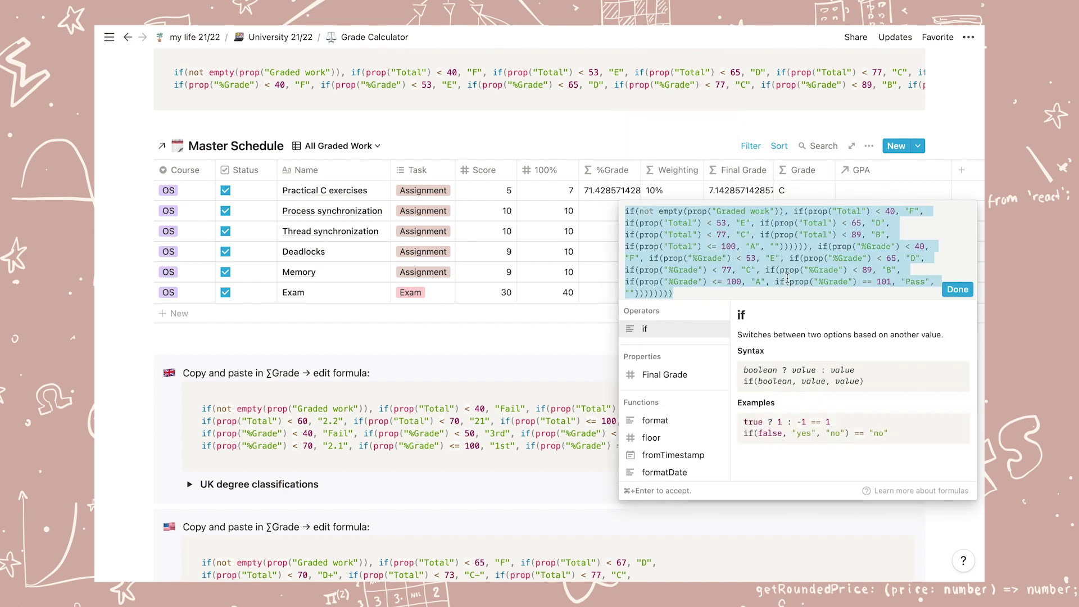
pyautogui.press('BackSpace')
pyautogui.write('if(not empty(prop("Graded work")), if(prop("Total") < 65, "F", if(prop("Total") < 67, "D",if(prop("Total") < 70, "D+", if(prop("Total") < 73, "C-", if(prop("Total") < 77, "C",if(prop("Total") < 80, "C+", if(prop("Total") < 83, "B-", if(prop("Total") < 87, "B",if(prop("Total") < 90, "B+", if(prop("Total") <= 93, "A-", if(prop("Total") <= 97, "A",if(prop("Total") <= 100, "A+", "")))))))))))),if(prop("%Grade") < 65, "F", if(prop("%Grade") < 67, "D", if(prop("%Grade") < 70, "D+",if(prop("%Grade") < 73, "C-", if(prop("%Grade") < 77, "C", if(prop("%Grade") < 80, "C+",if(prop("%Grade") < 83, "B-", if(prop("%Grade") < 87, "B", if(prop("%Grade") < 90, "B+",if(prop("%Grade") <= 93, "A", if(prop("%Grade") <= 97, "A", if(prop("%Grade") <= 100, "A+",if(prop("%Grade") == 101, "Pass", ""))))))))))))))')
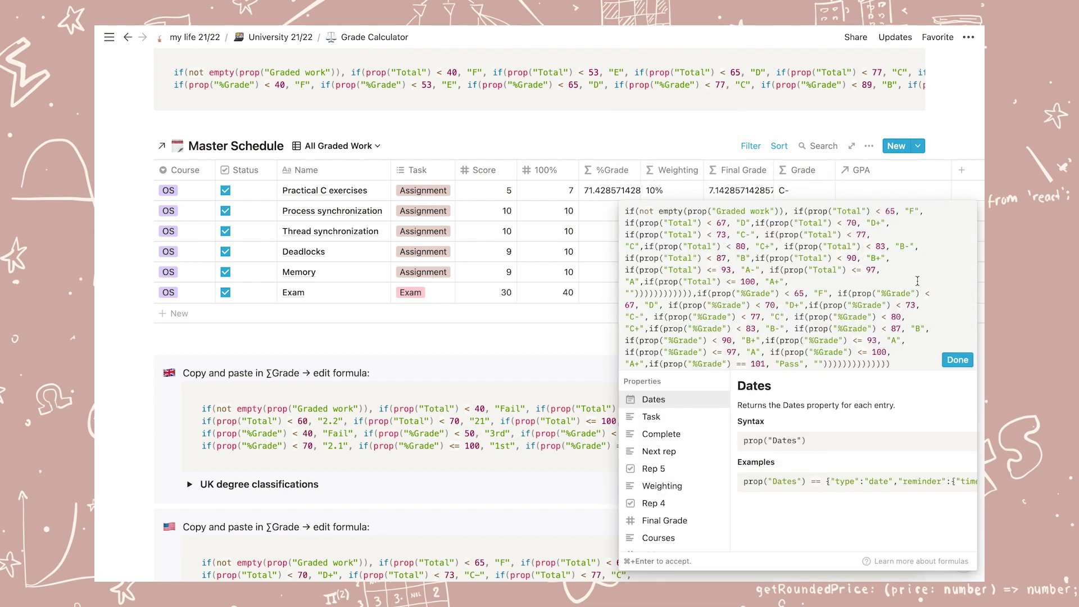
pyautogui.click(957, 360)
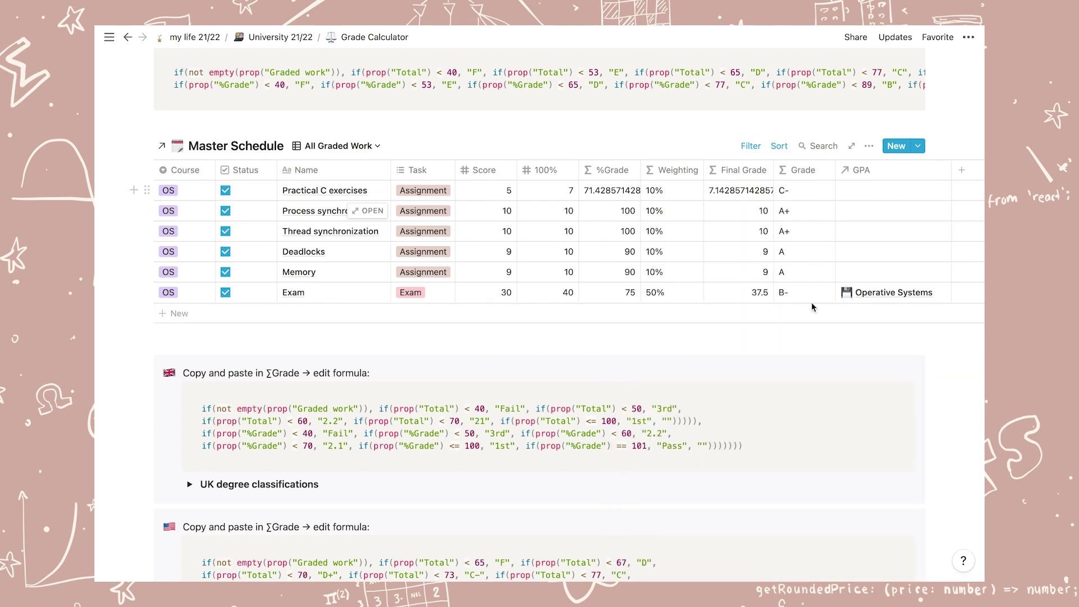
# Step: Swap the Grade formula for the UK degree classification formula, giving 1st grades
pyautogui.click(762, 440)
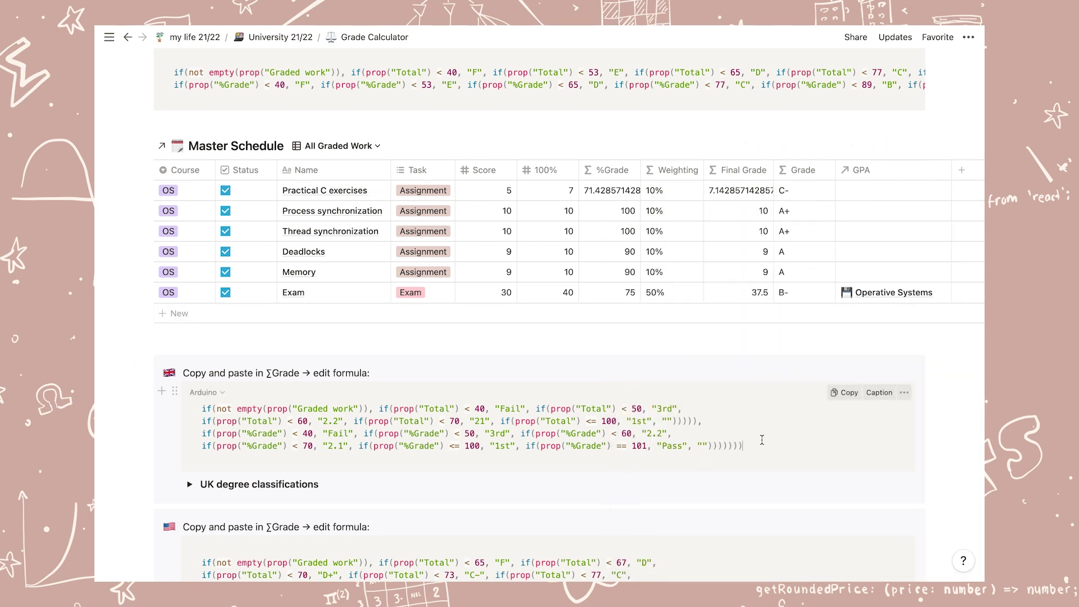
pyautogui.click(849, 392)
pyautogui.click(809, 170)
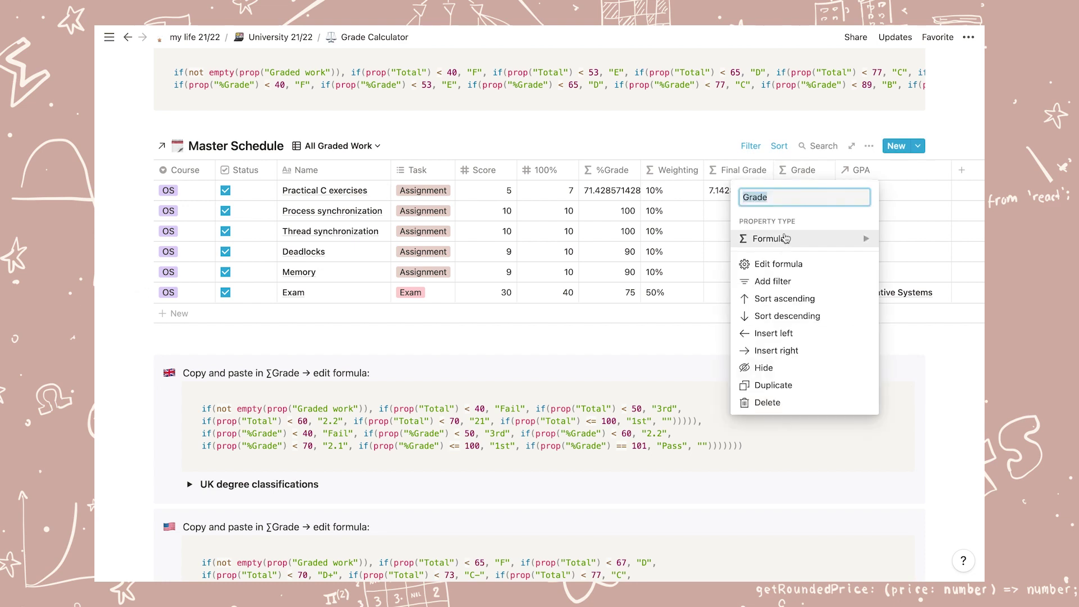
pyautogui.click(787, 263)
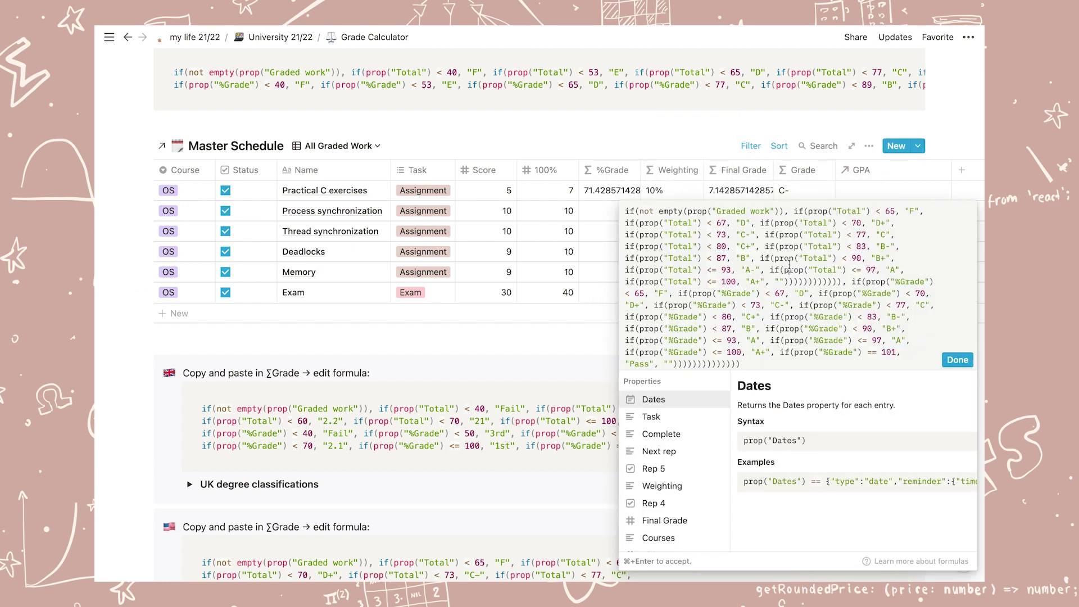
pyautogui.press('super+a')
pyautogui.press('super+v')
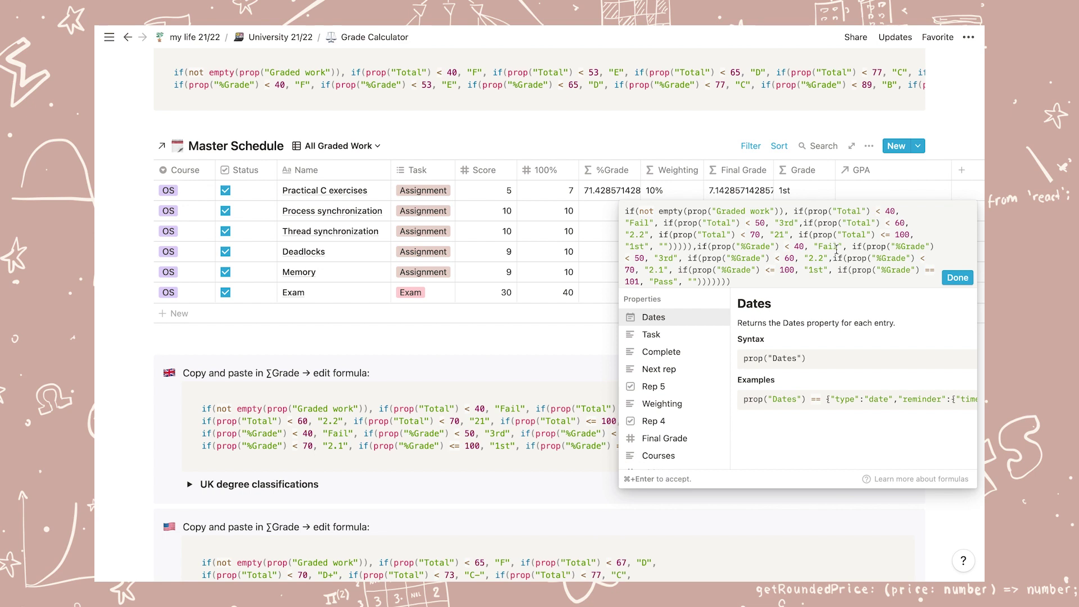
pyautogui.click(958, 277)
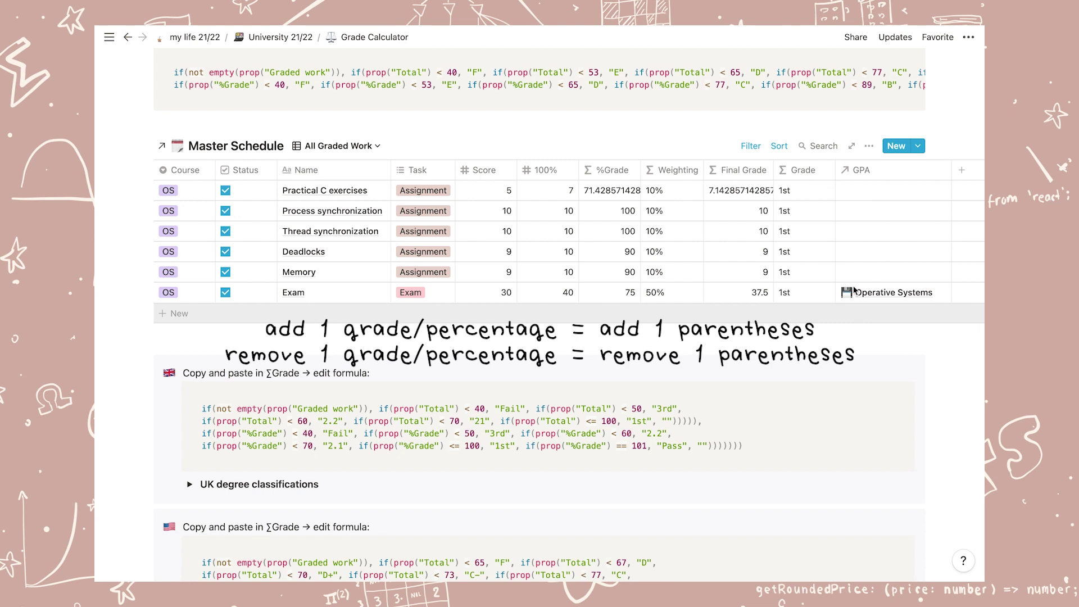
# Step: Restore the original A–F Grade formula and return to University 21/22
pyautogui.tripleClick(816, 85)
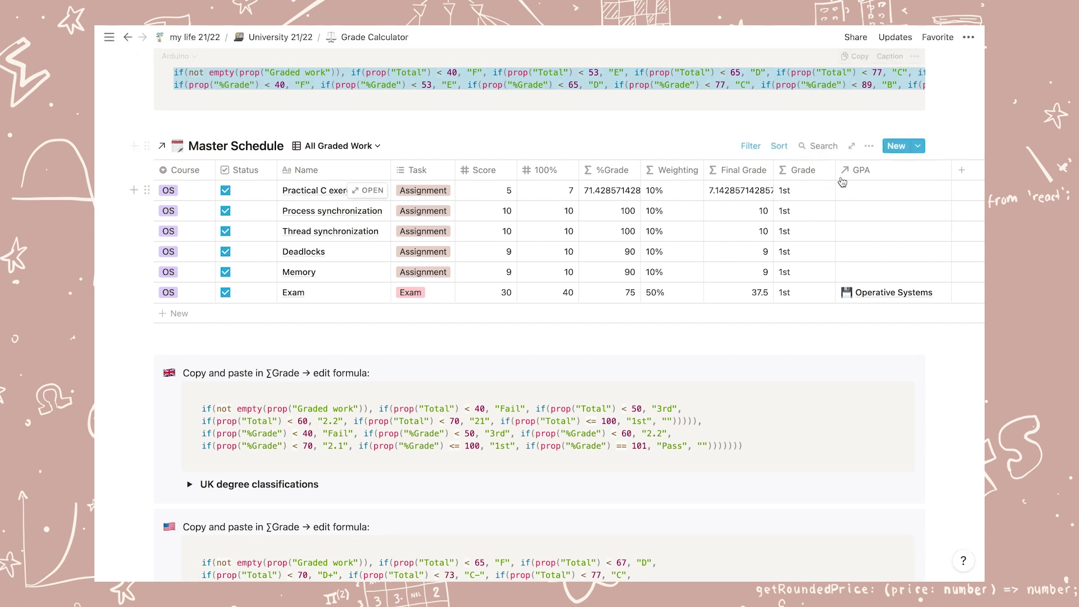
pyautogui.click(809, 170)
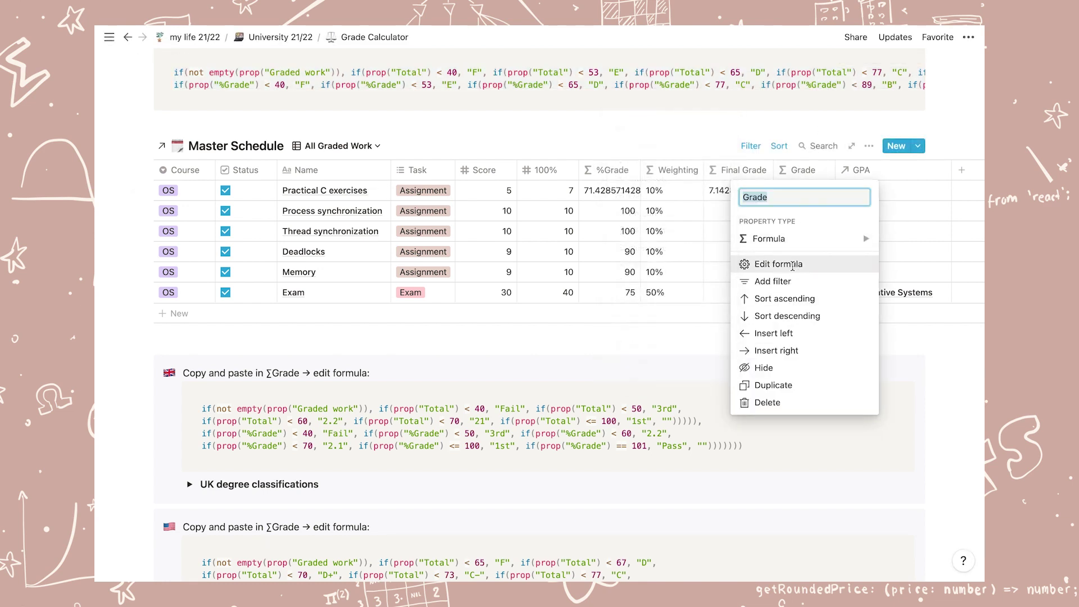
pyautogui.click(778, 264)
pyautogui.tripleClick(792, 267)
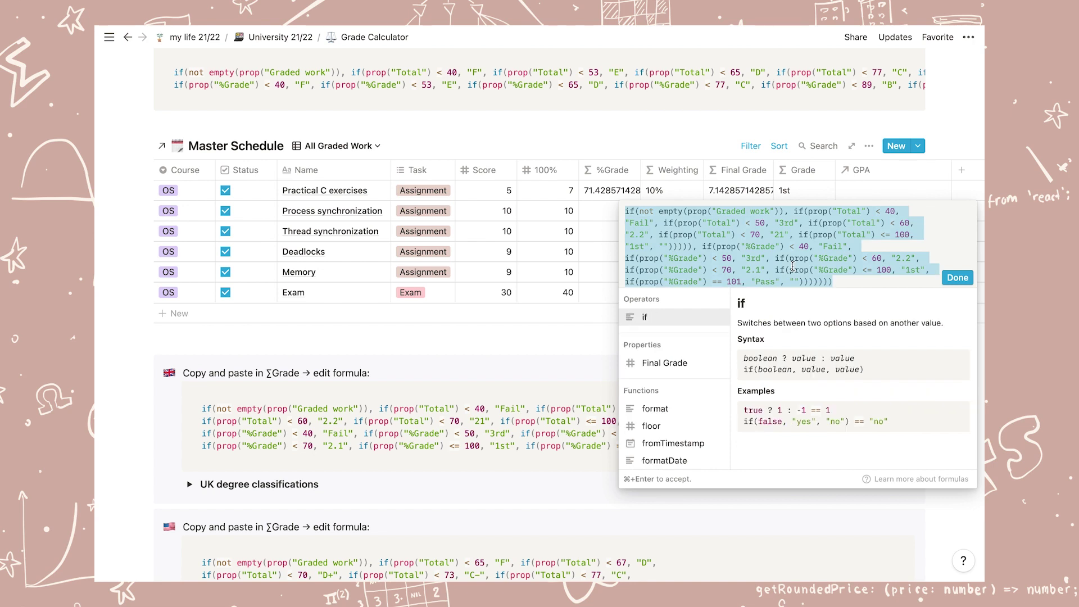
pyautogui.press('super+v')
pyautogui.click(958, 277)
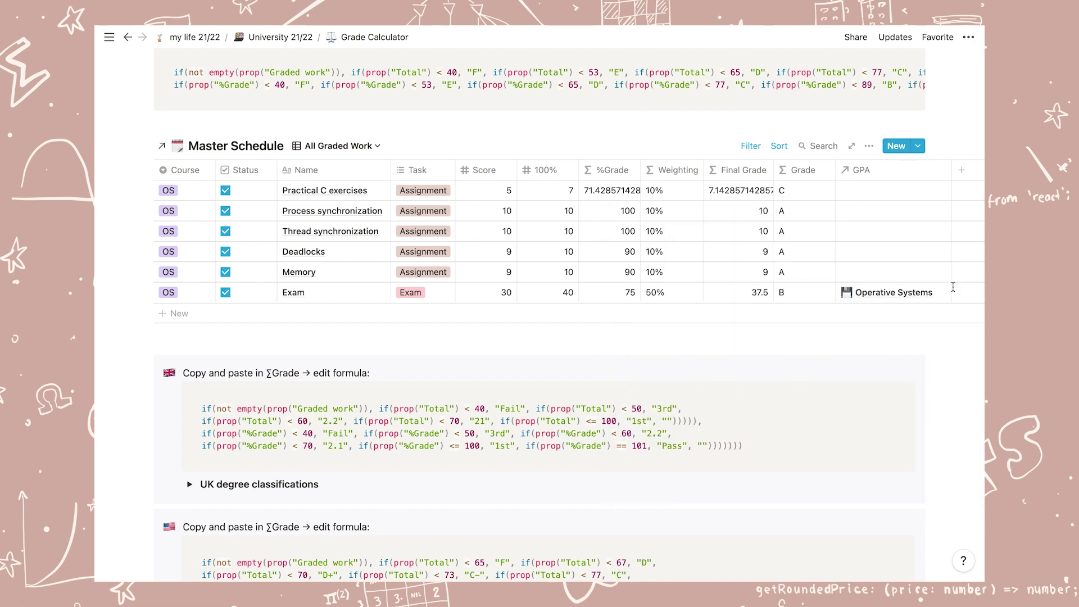
pyautogui.press('super+[')
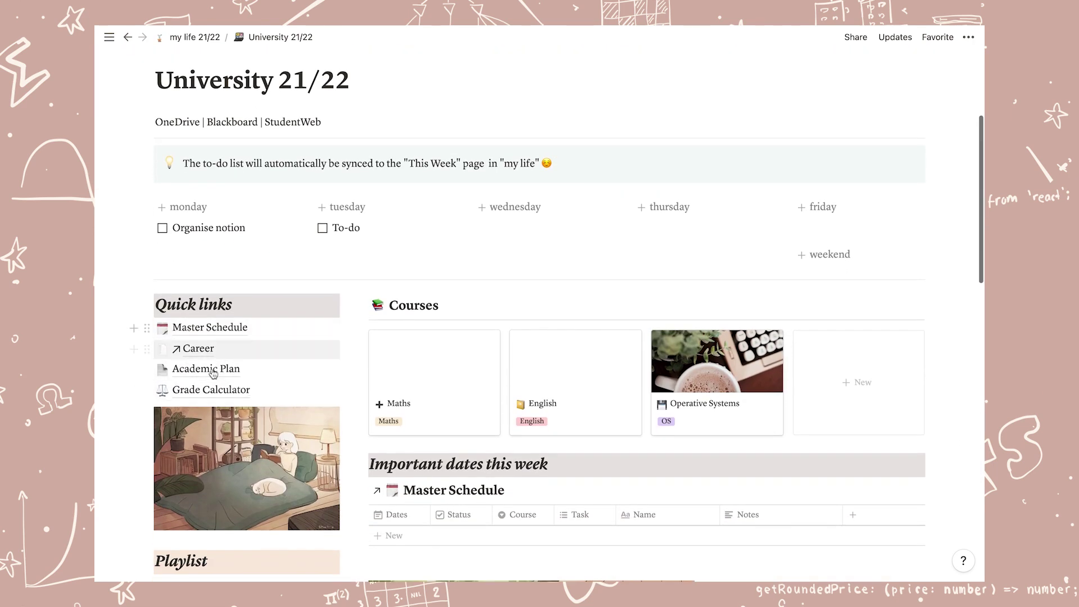
# Step: Open Academic Plan and switch its Courses table to the GPA view
pyautogui.click(212, 369)
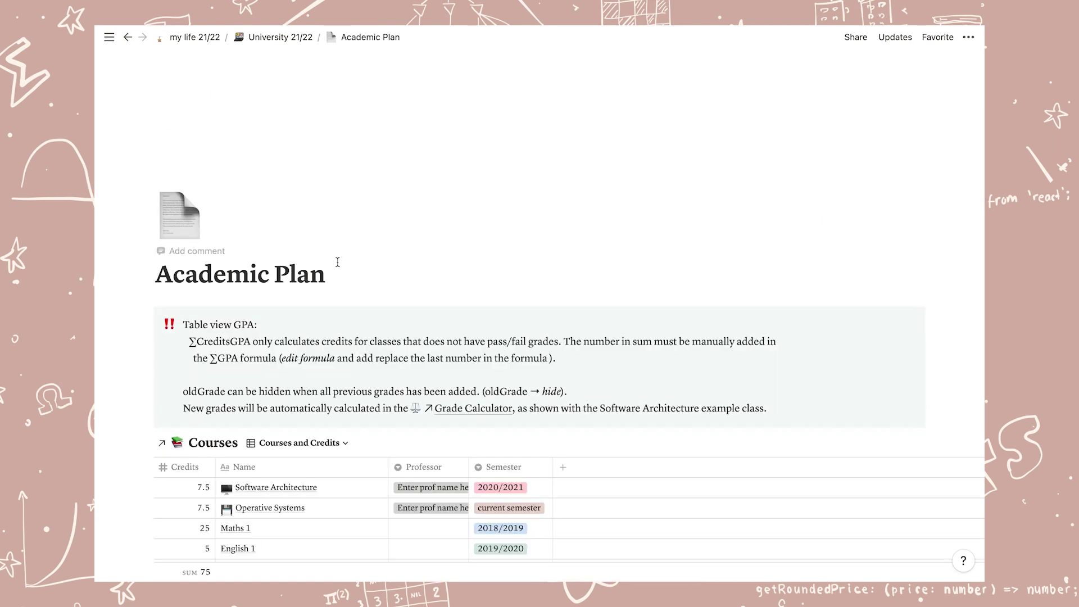
pyautogui.scroll(-3, 355, 281)
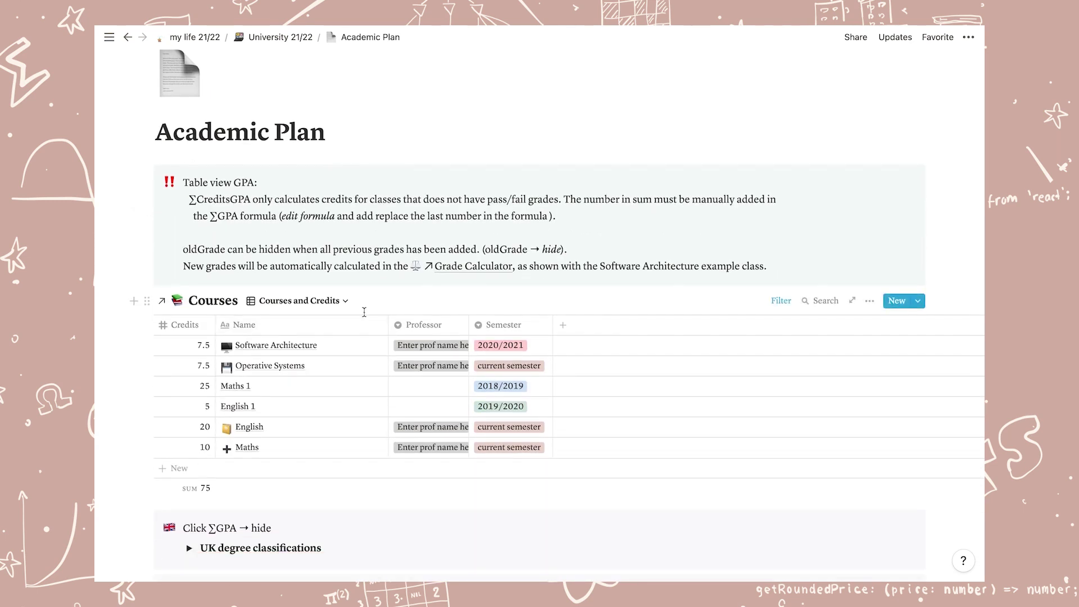
pyautogui.click(334, 302)
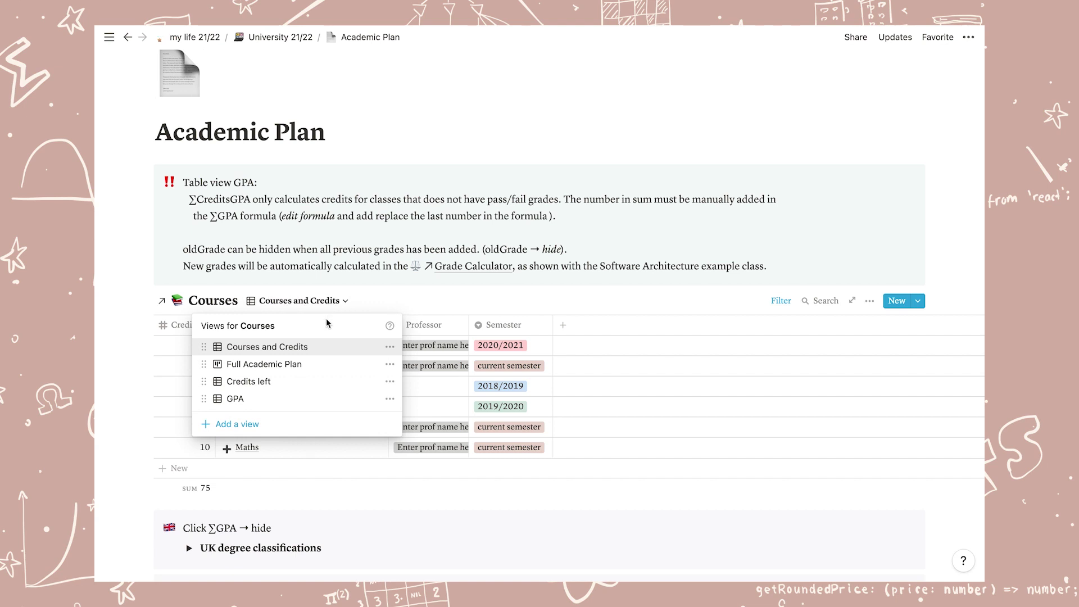
pyautogui.click(302, 398)
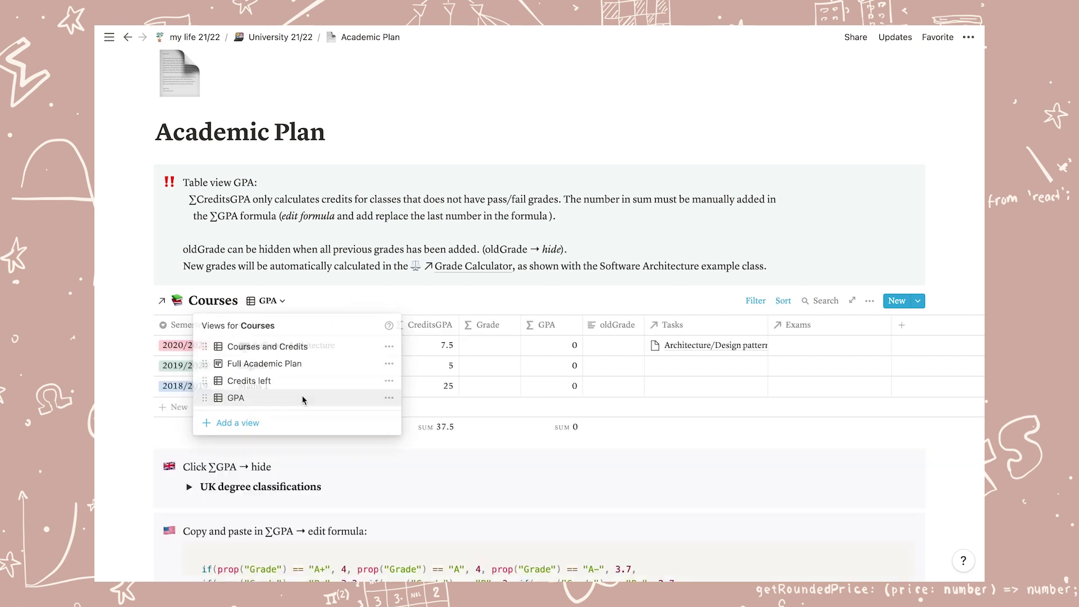
# Step: Enter oldGrade B for English 1 and A for Maths 1
pyautogui.click(489, 365)
pyautogui.click(615, 367)
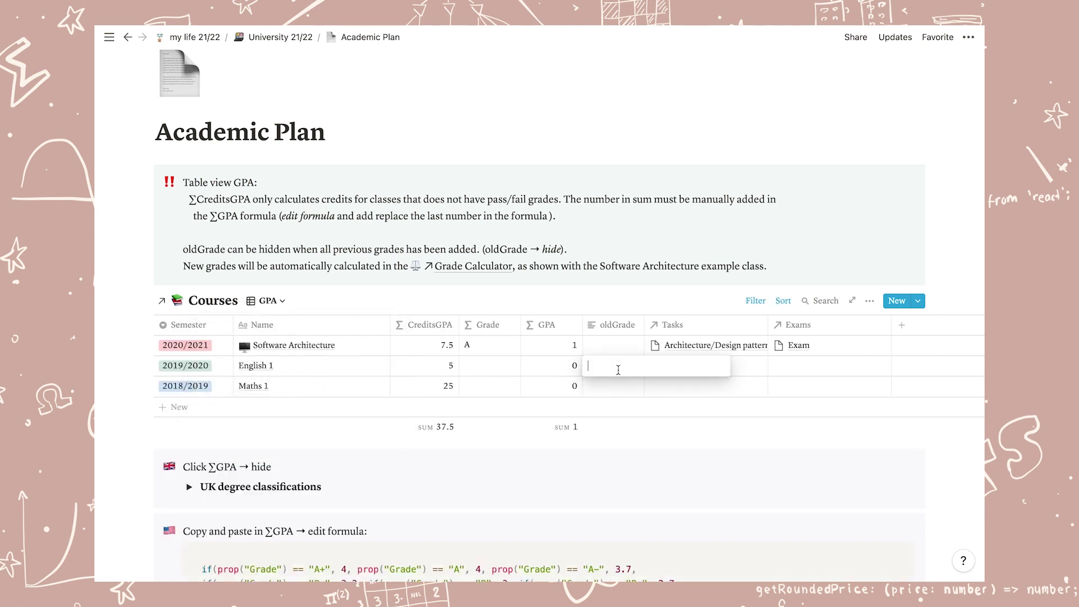
pyautogui.write('B')
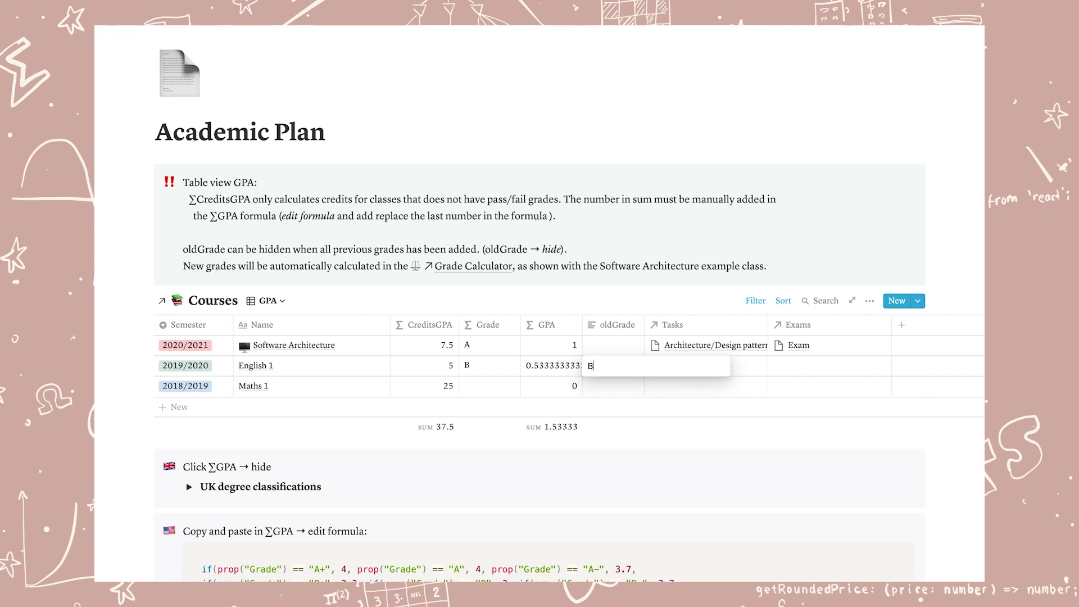
pyautogui.click(617, 387)
pyautogui.write('A')
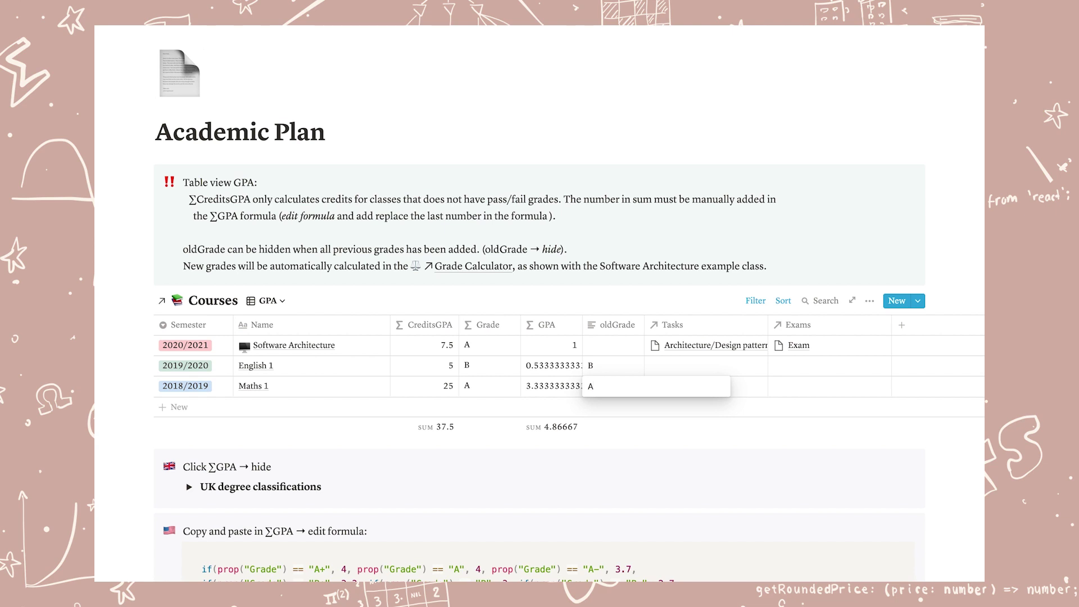
pyautogui.press('Escape')
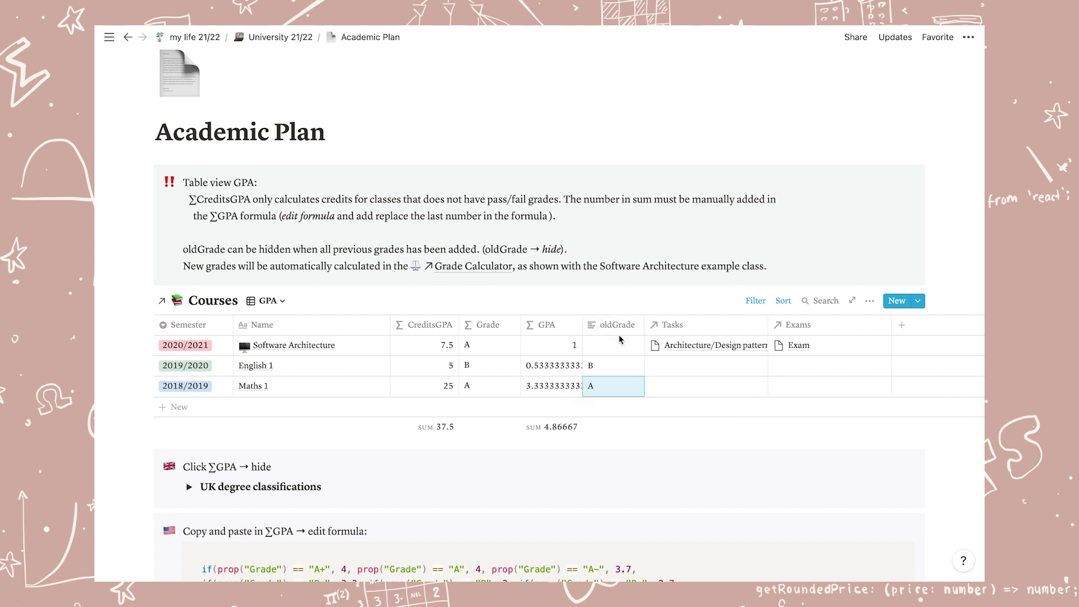
# Step: Hide the oldGrade column and review the GPA column's formula
pyautogui.click(618, 325)
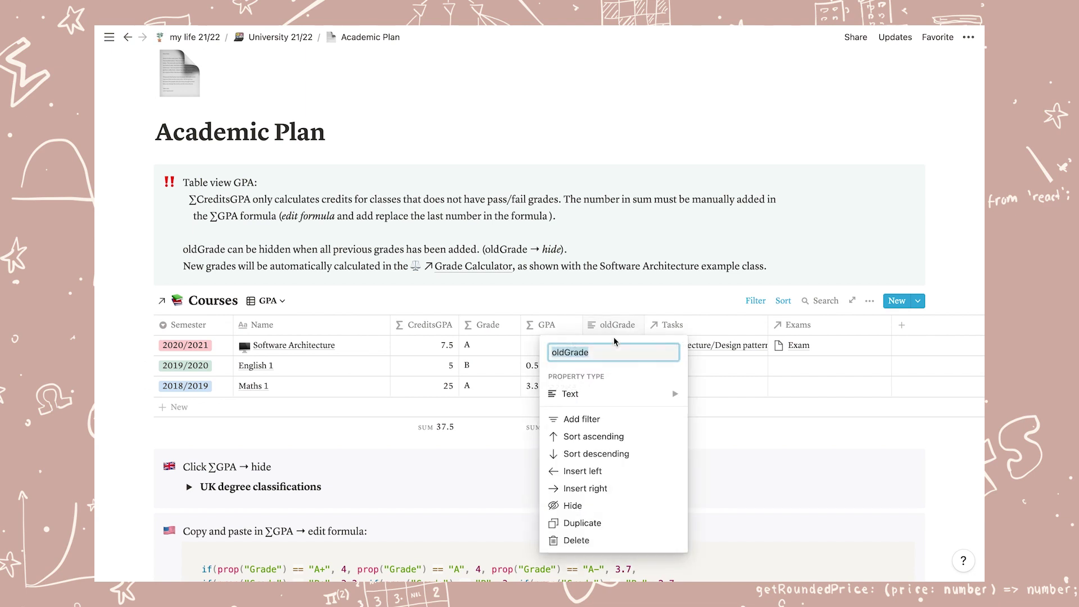
pyautogui.click(593, 505)
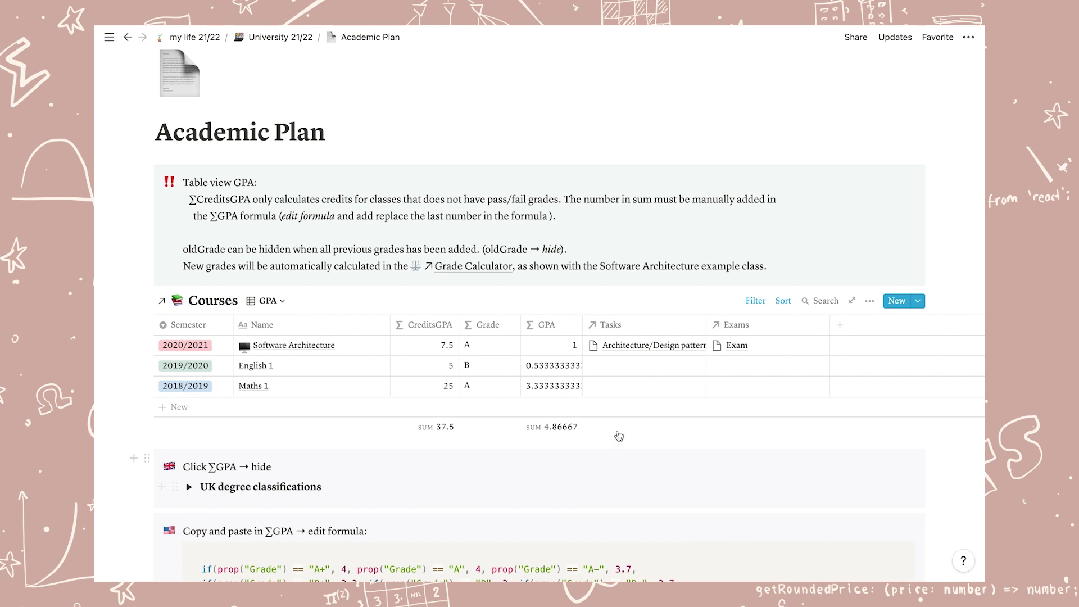
pyautogui.click(547, 325)
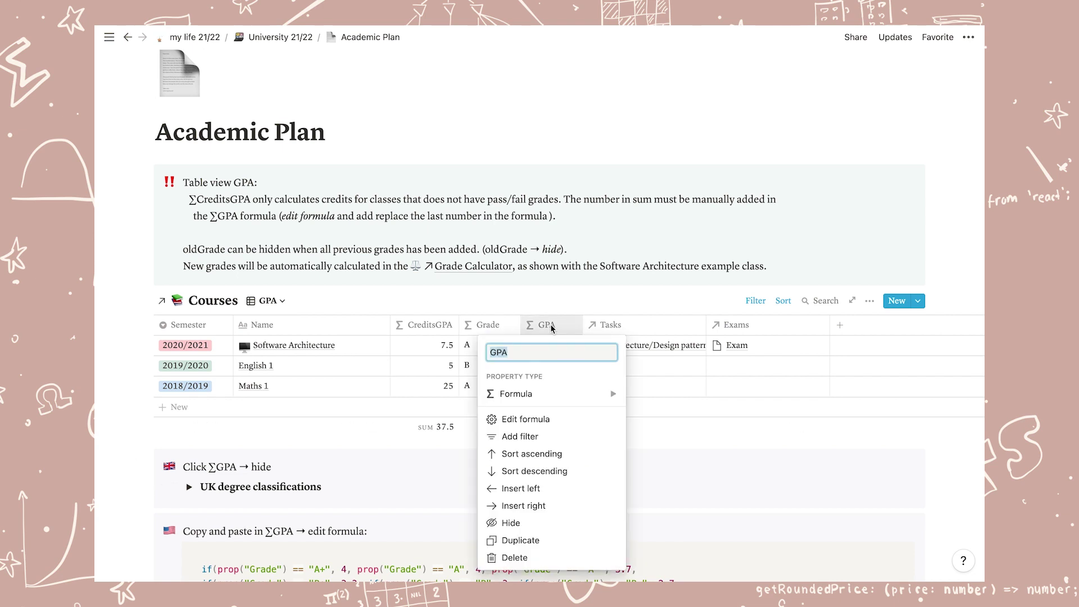
pyautogui.click(536, 420)
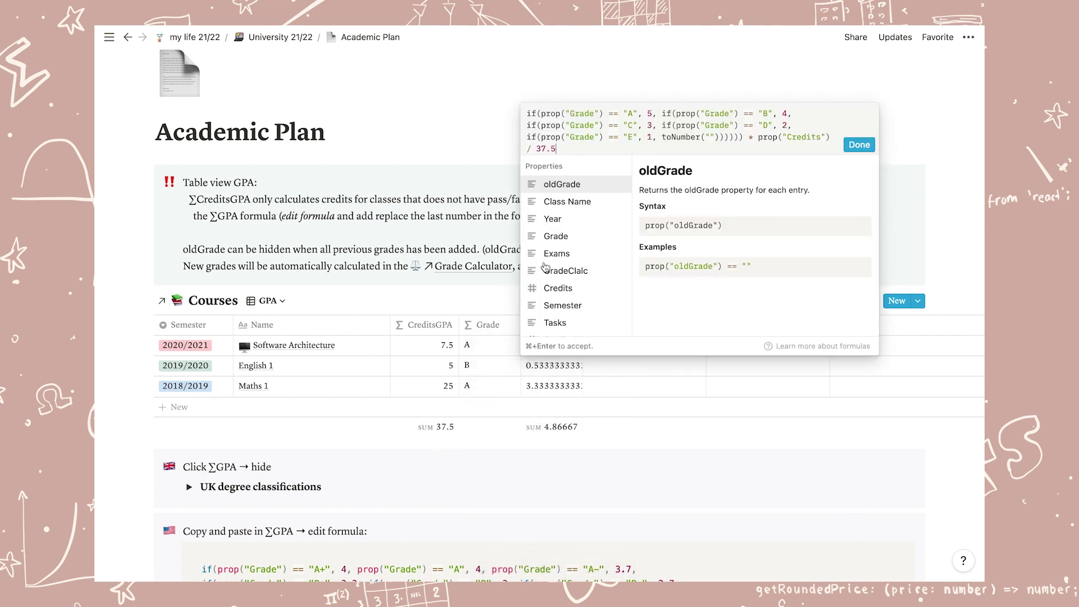
pyautogui.press('super+Return')
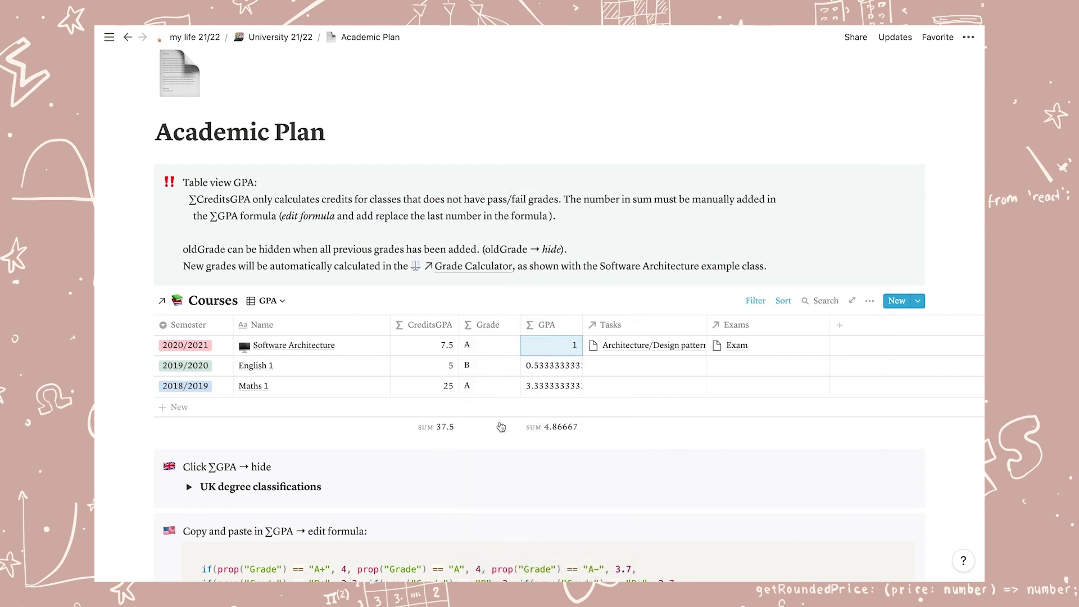
pyautogui.scroll(-4, 501, 426)
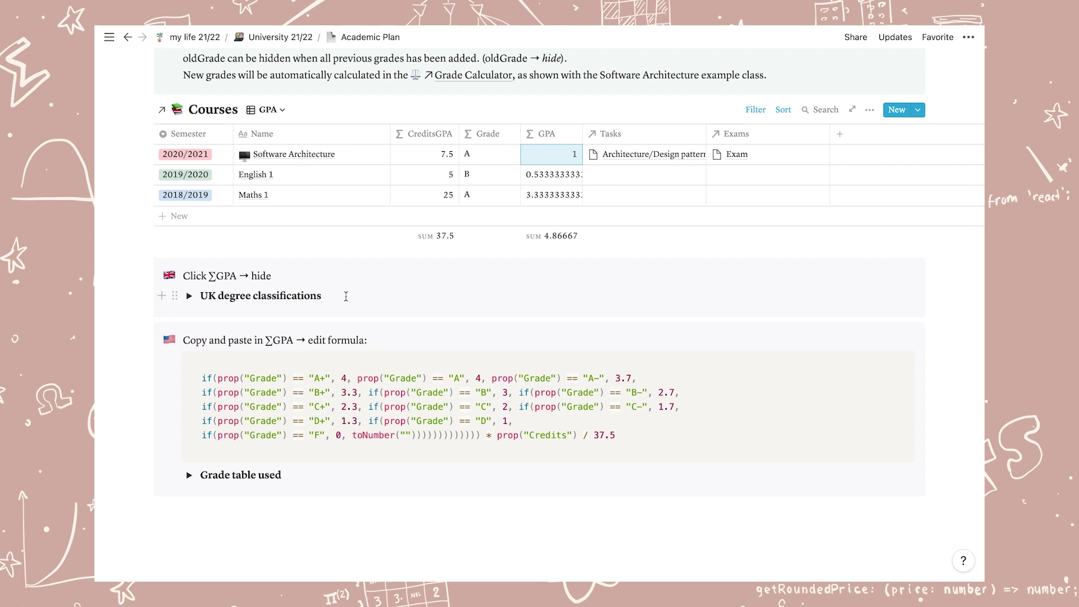
# Step: Open Master Schedule and delete all 16 sample entries
pyautogui.press('super+bracketleft')
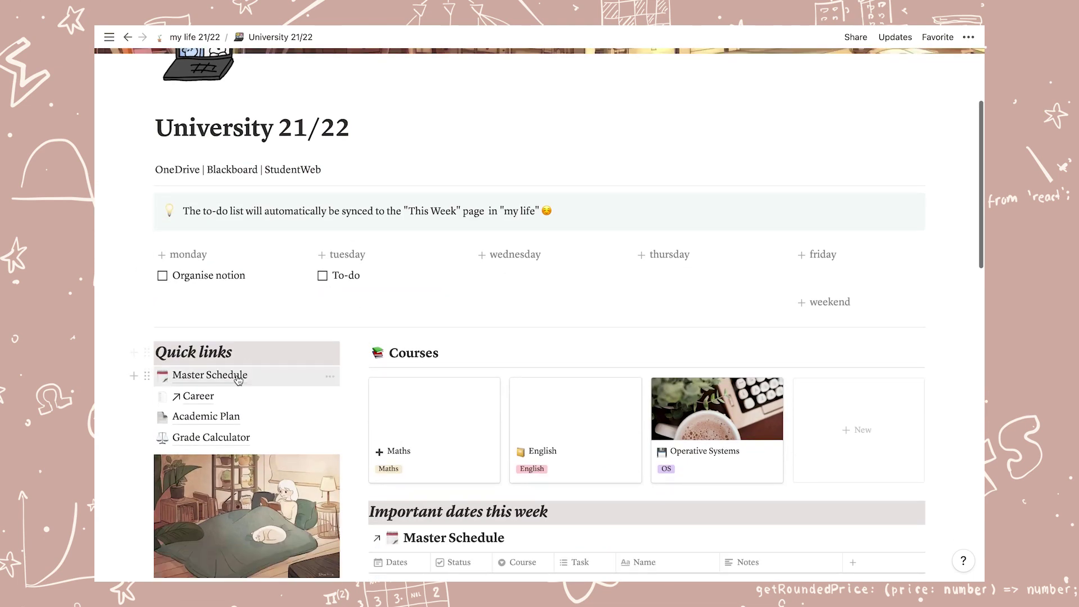
pyautogui.click(238, 381)
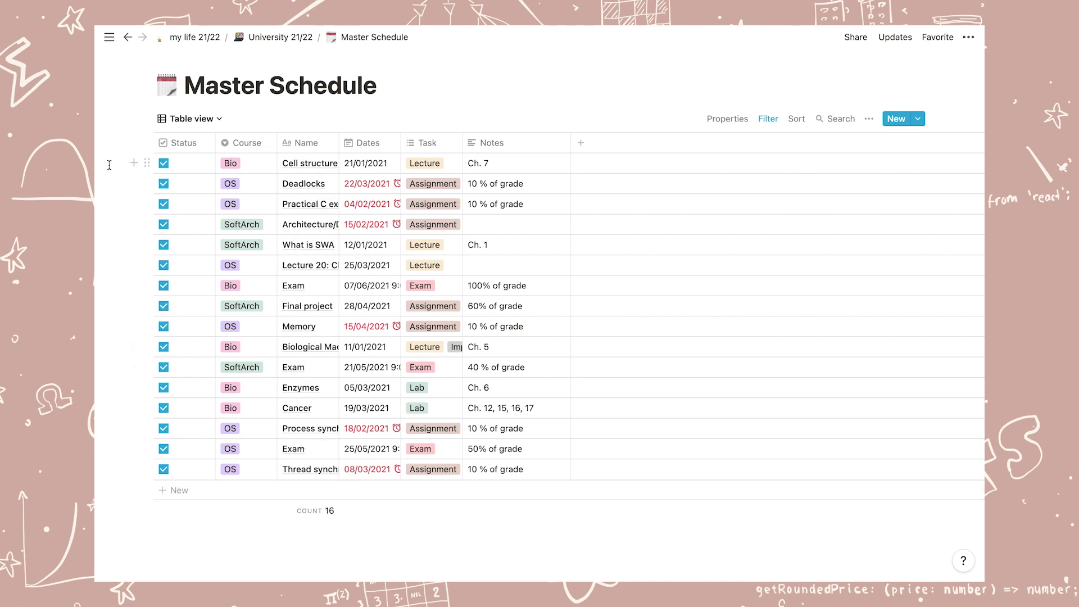
pyautogui.moveTo(109, 164); pyautogui.dragTo(653, 465)
pyautogui.press('Delete')
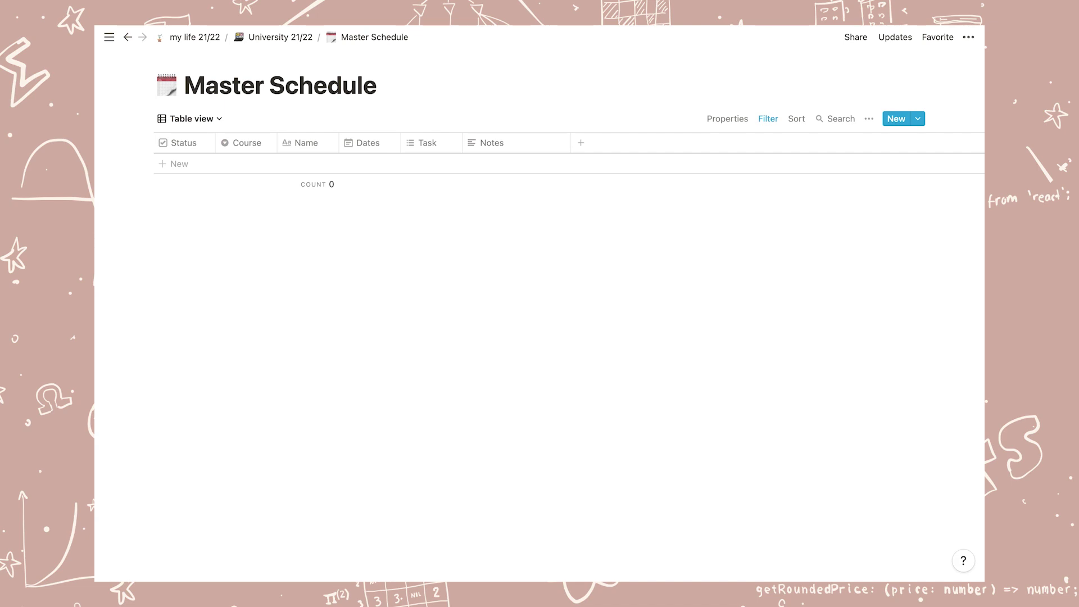
# Step: Delete the Master Schedule's extra Table view
pyautogui.click(202, 118)
pyautogui.click(300, 268)
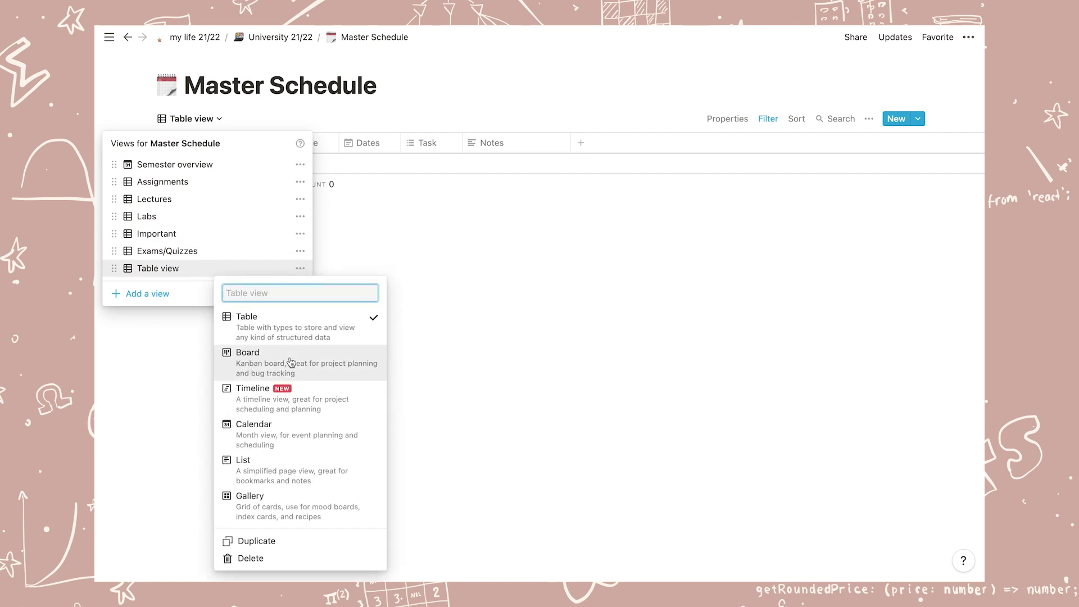
pyautogui.click(256, 558)
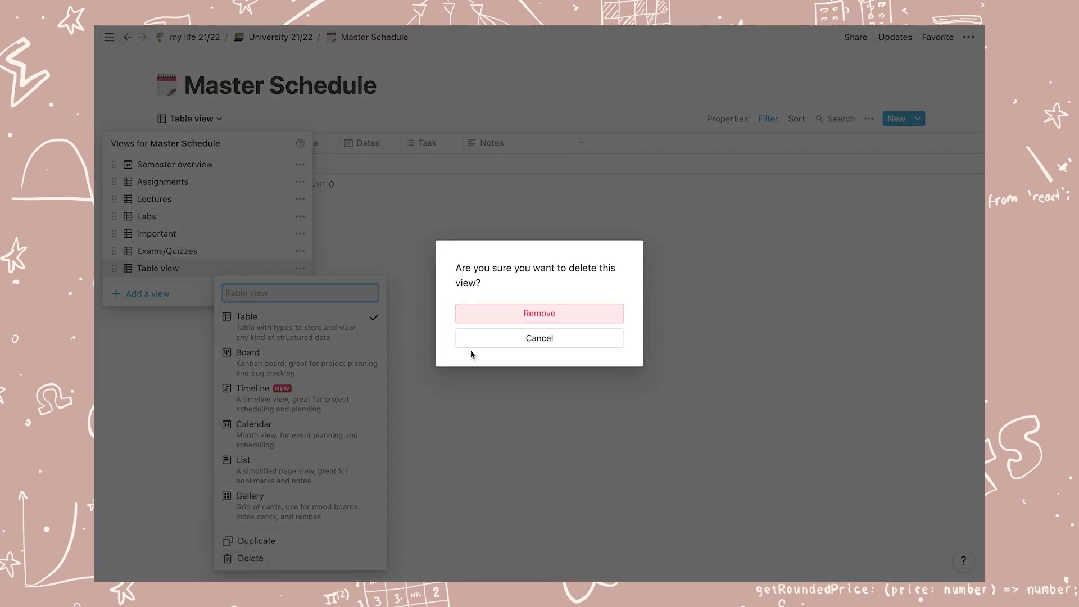
pyautogui.click(516, 315)
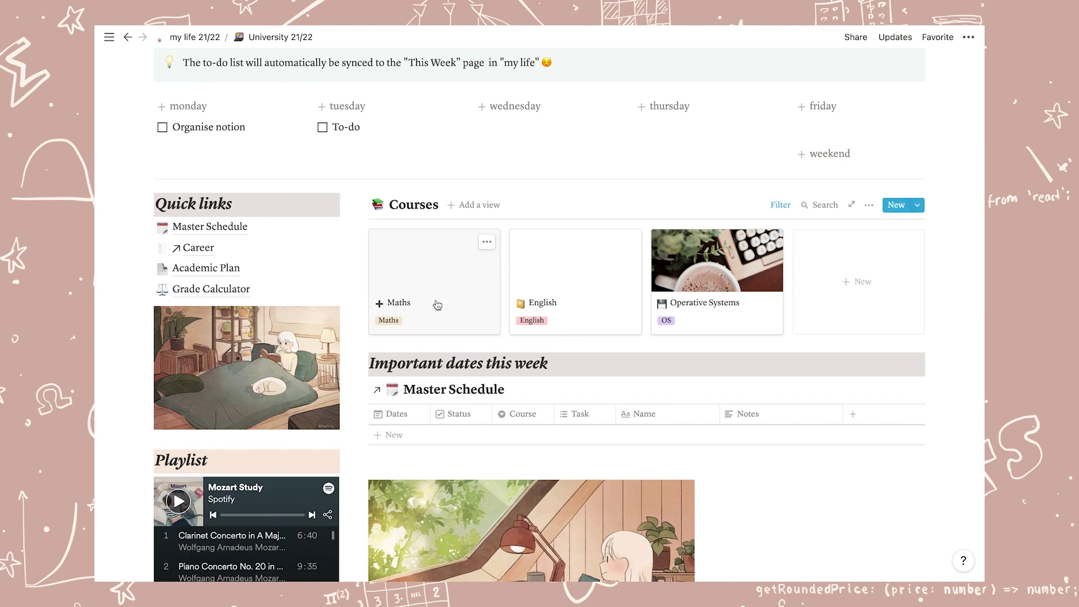
# Step: On the Maths page, duplicate the Lectures view and change its Task filter to Lab
pyautogui.click(436, 305)
pyautogui.scroll(-6, 431, 393)
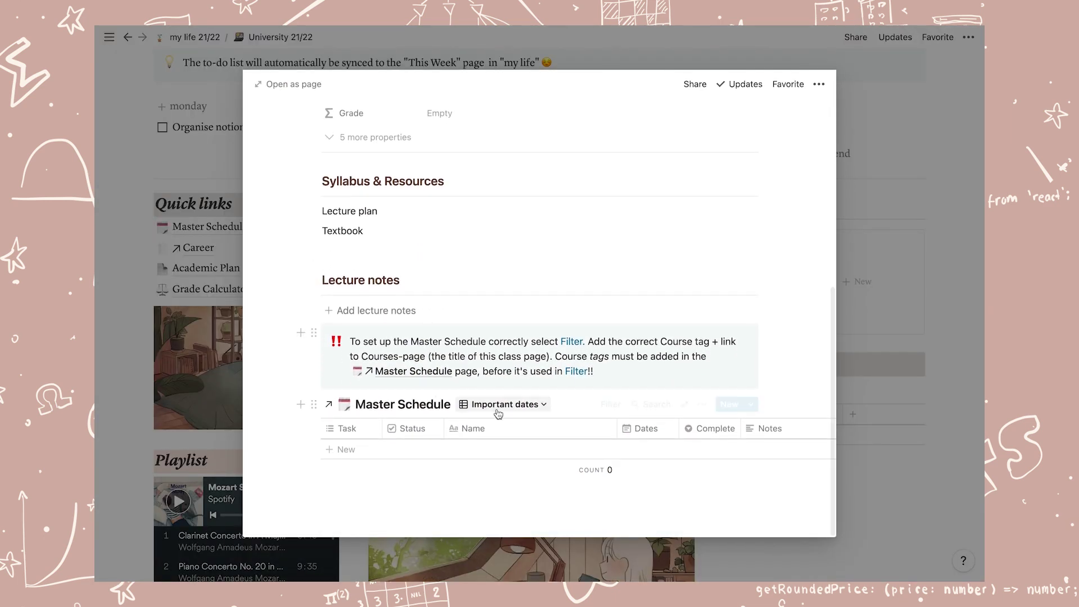
pyautogui.click(540, 405)
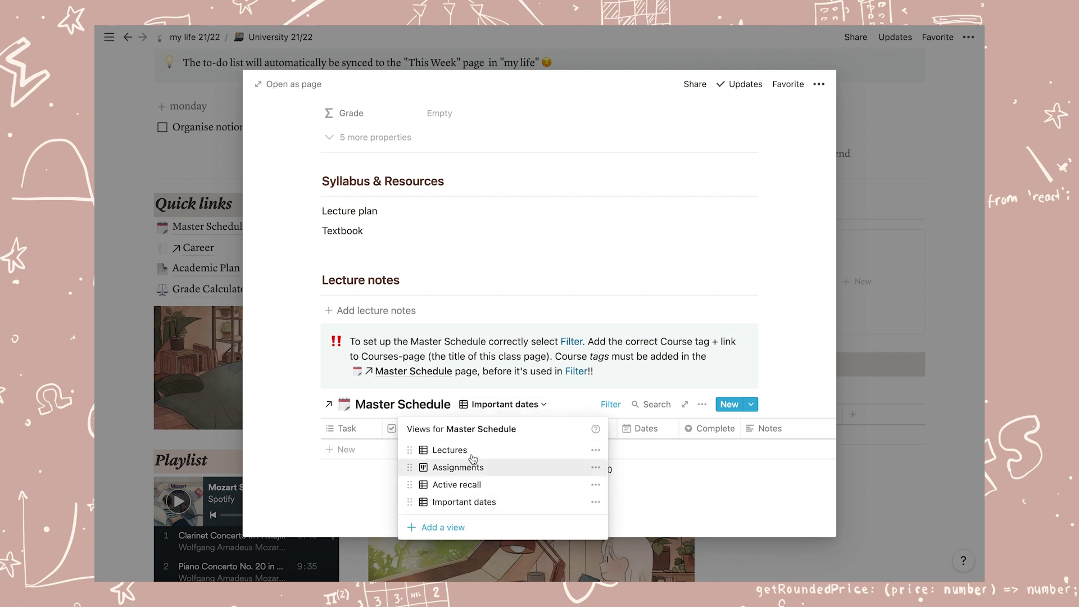
pyautogui.click(595, 451)
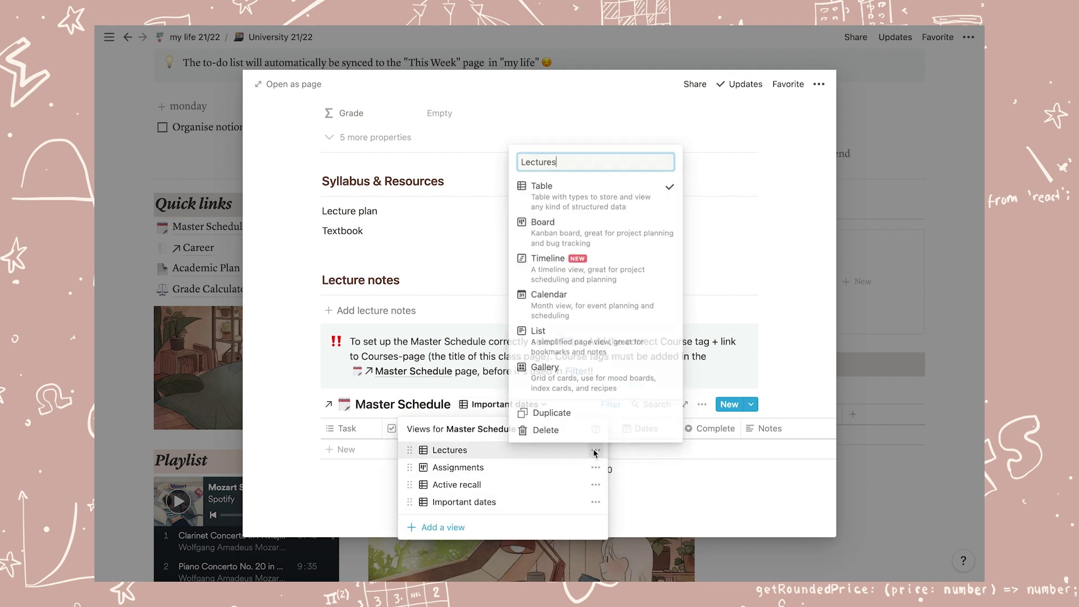
pyautogui.click(562, 413)
pyautogui.click(615, 411)
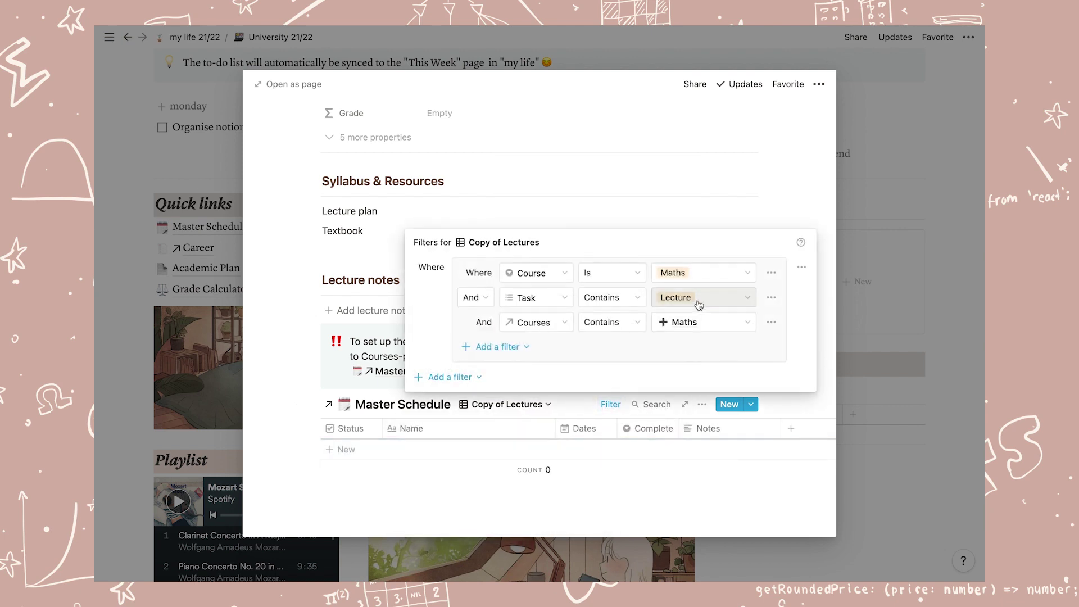
pyautogui.click(699, 301)
pyautogui.click(675, 436)
pyautogui.click(597, 477)
# Step: Rename the copied view to 'Lab' and show the Assignments board
pyautogui.click(522, 407)
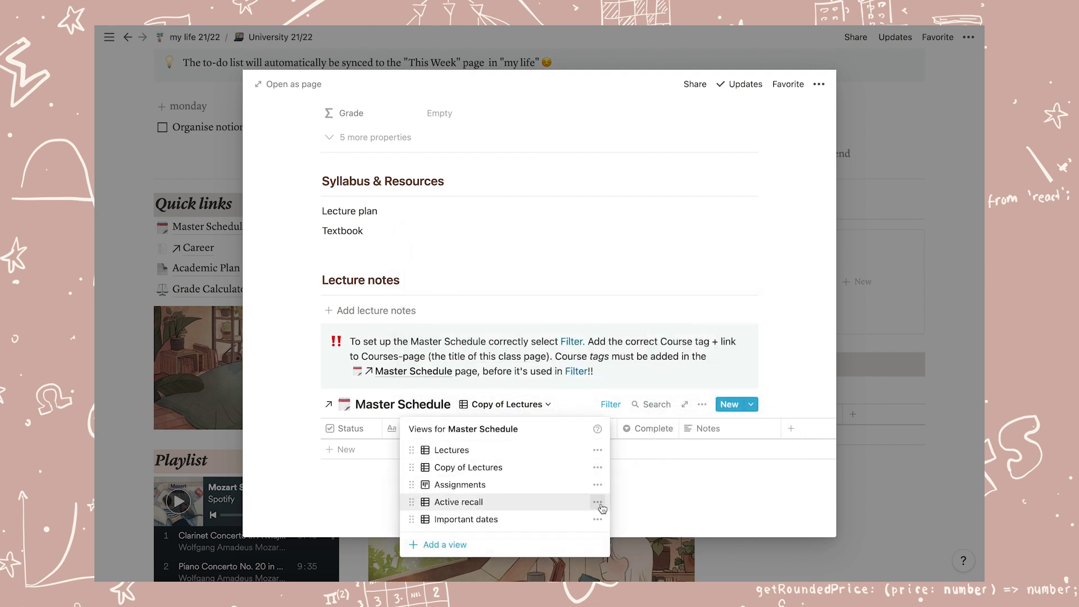
pyautogui.click(598, 467)
pyautogui.tripleClick(584, 182)
pyautogui.write('Lab')
pyautogui.press('Return')
pyautogui.click(477, 484)
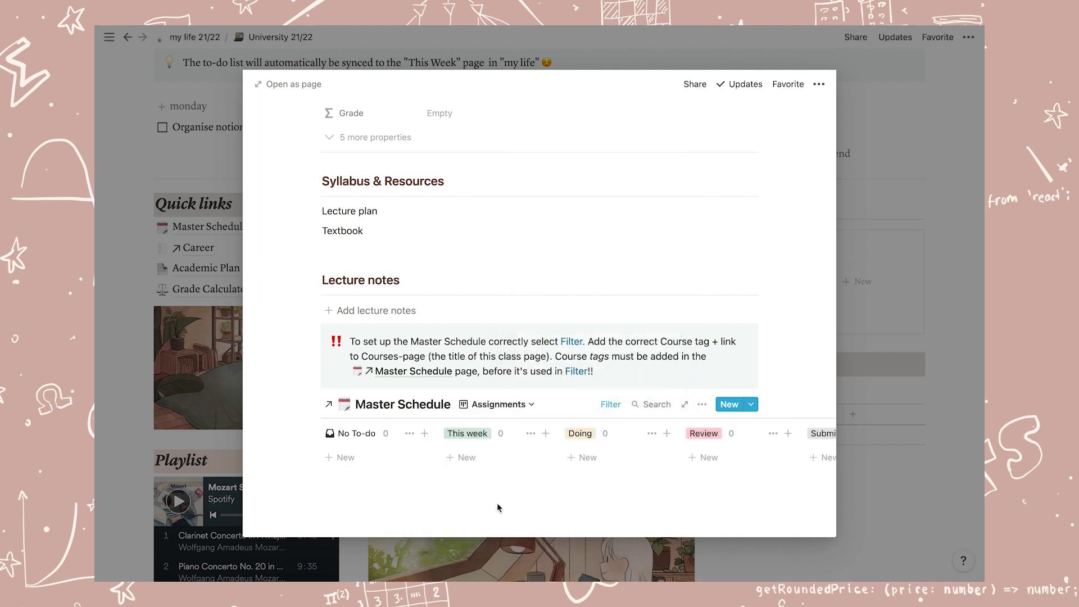
# Step: Add cards Assignment 1, Assignment 2 and Assignment 3 under No To-do
pyautogui.click(358, 457)
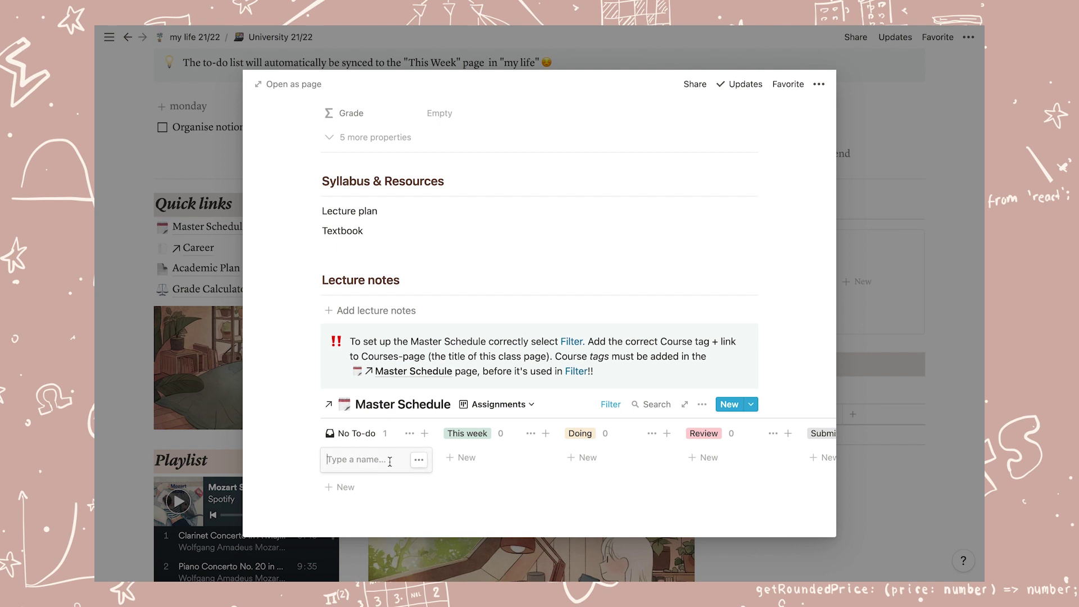
pyautogui.write('A')
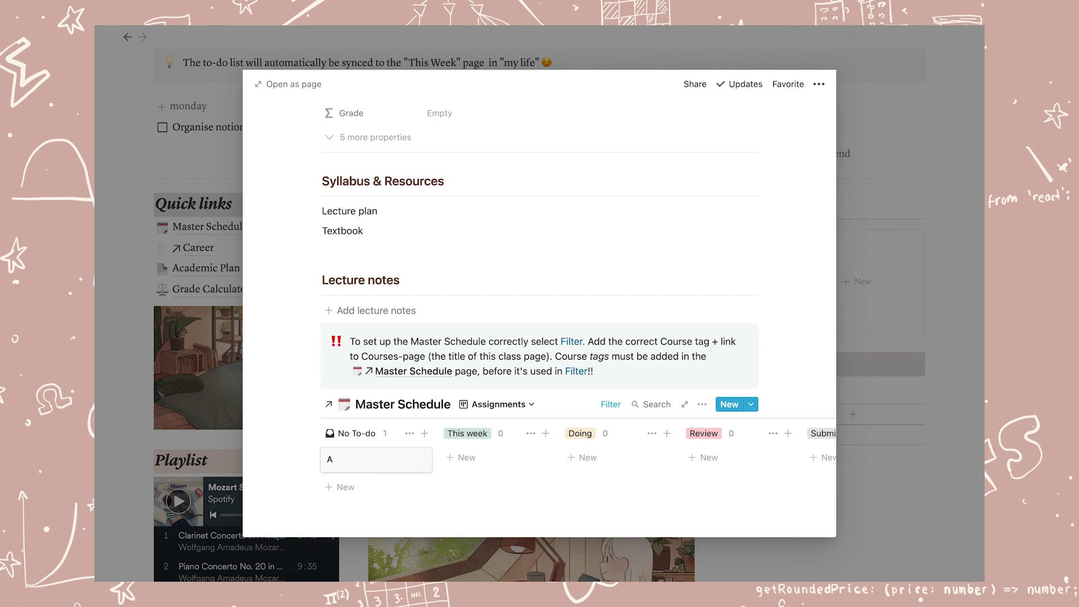
pyautogui.write('ssignment 1')
pyautogui.press('Return')
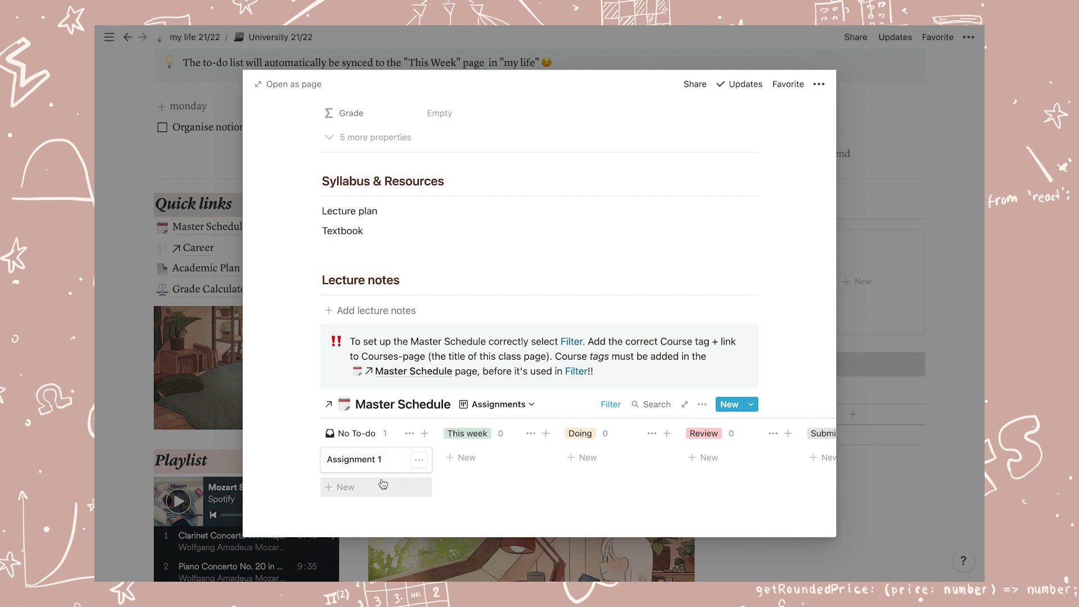
pyautogui.click(383, 484)
pyautogui.write('Assignment 2')
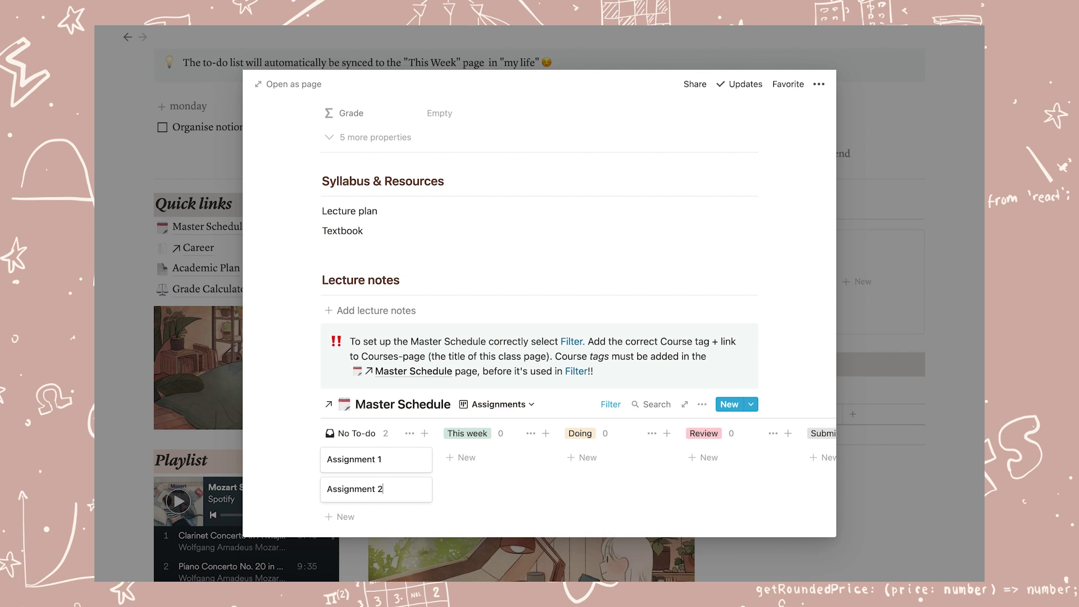
pyautogui.press('Return')
pyautogui.click(344, 516)
pyautogui.write('Ass')
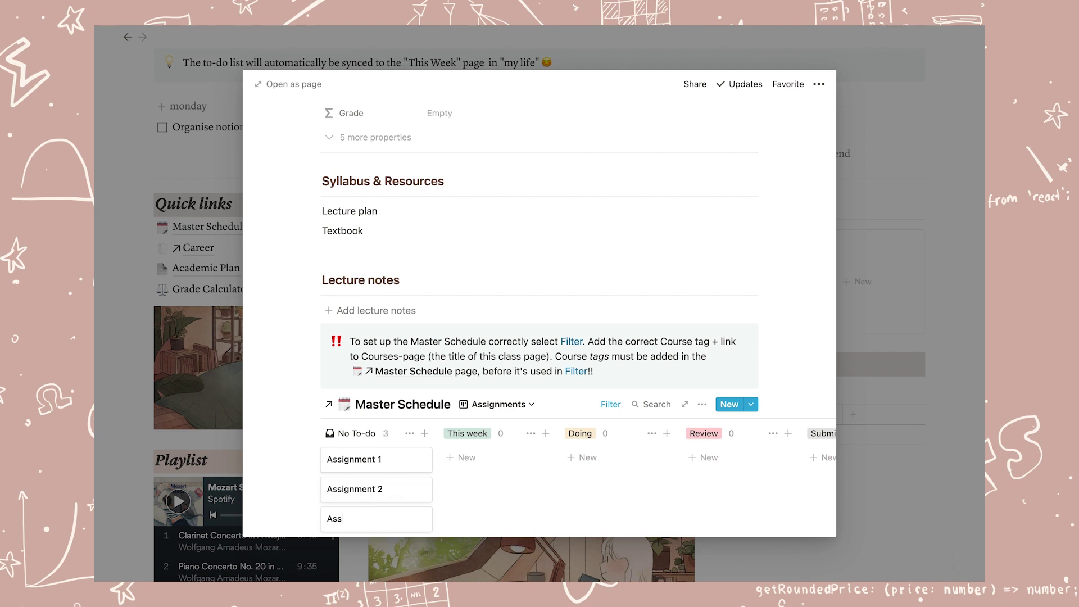
pyautogui.write('ignment 3')
pyautogui.scroll(-2, 470, 514)
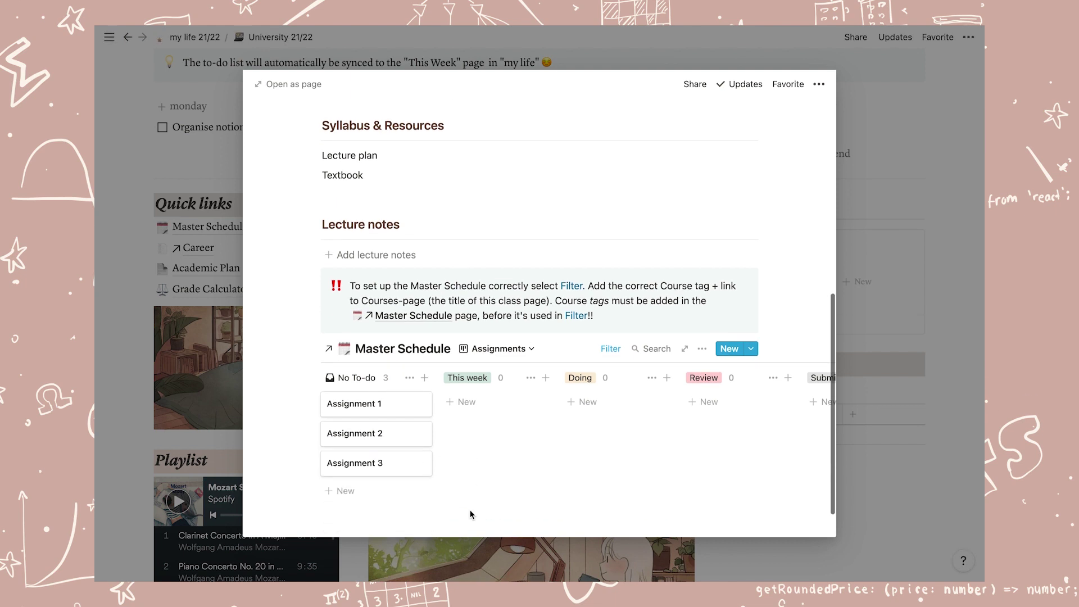
# Step: Give Assignment 2 date 20/08/2021, note '20% of grade' and To-do status Doing
pyautogui.click(392, 431)
pyautogui.click(440, 184)
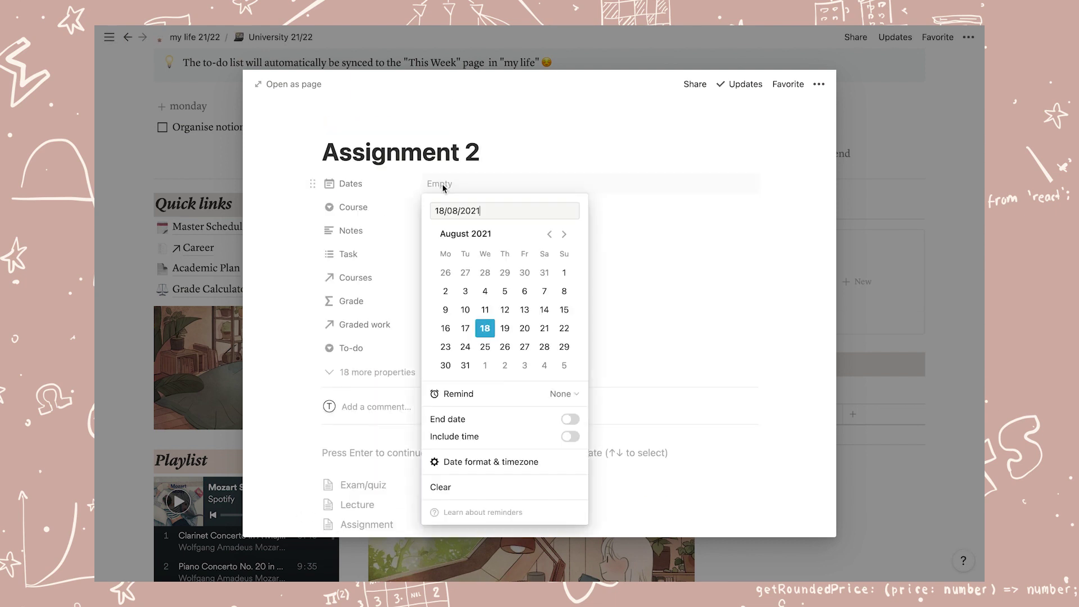
pyautogui.press('Return')
pyautogui.click(458, 230)
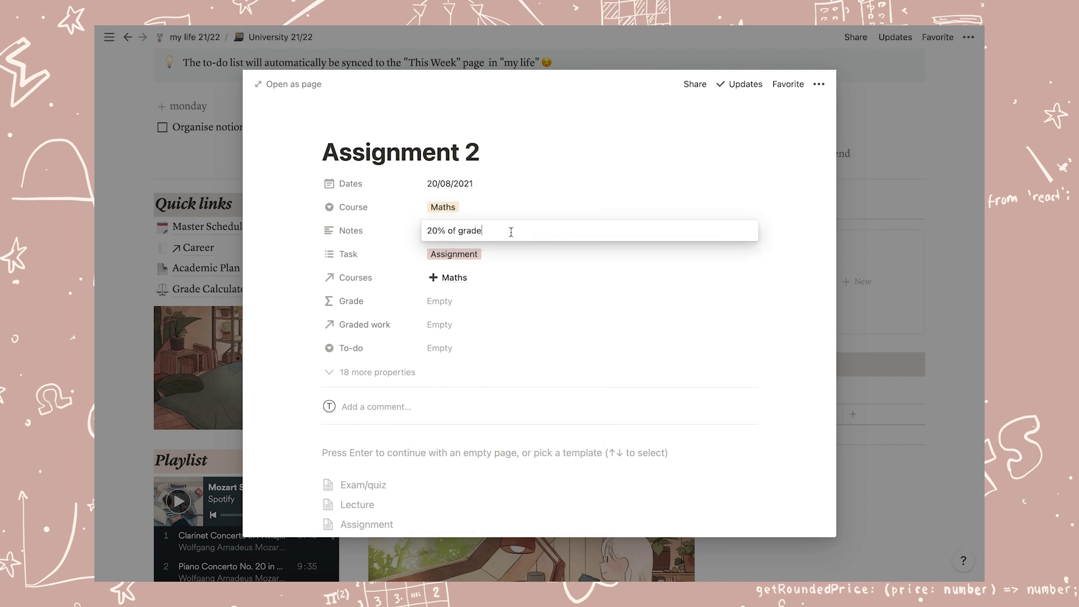
pyautogui.press('Return')
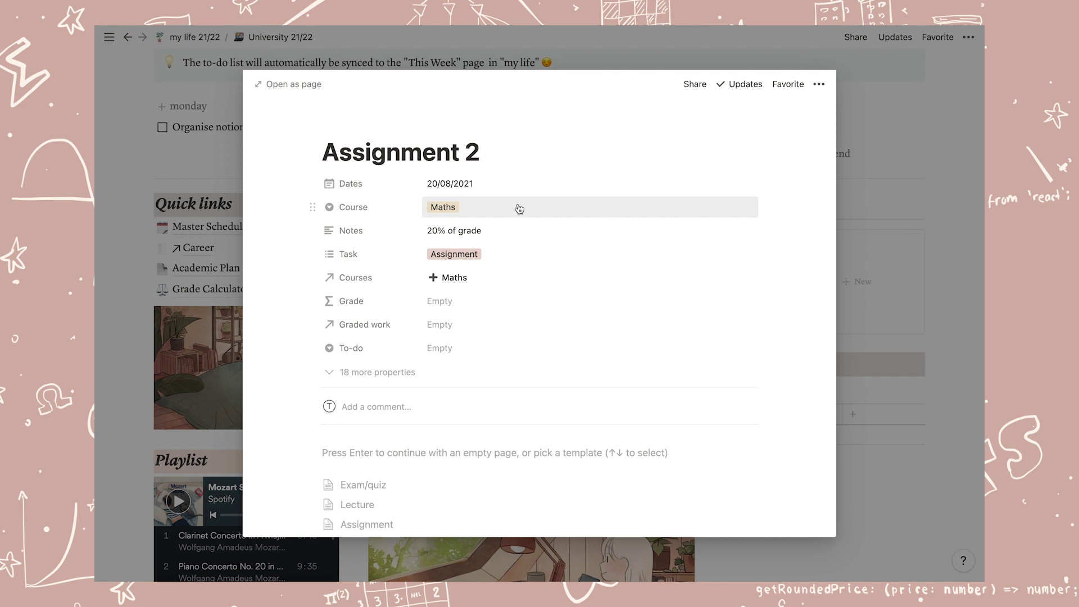
pyautogui.scroll(-2, 379, 455)
pyautogui.click(379, 451)
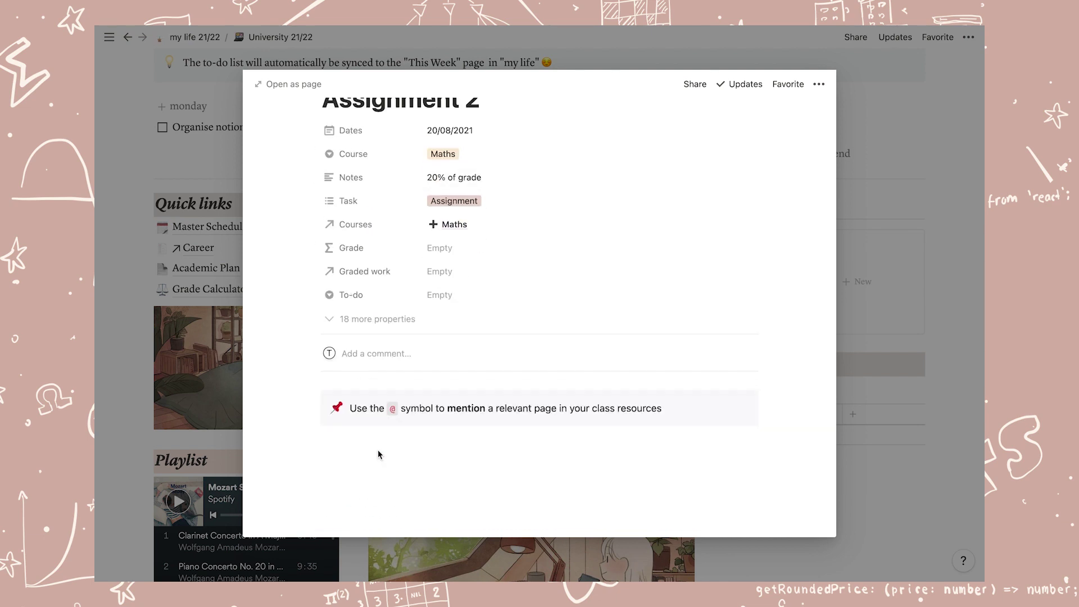
pyautogui.click(381, 444)
pyautogui.hotkey('ctrl', 'z')
pyautogui.scroll(3, 489, 271)
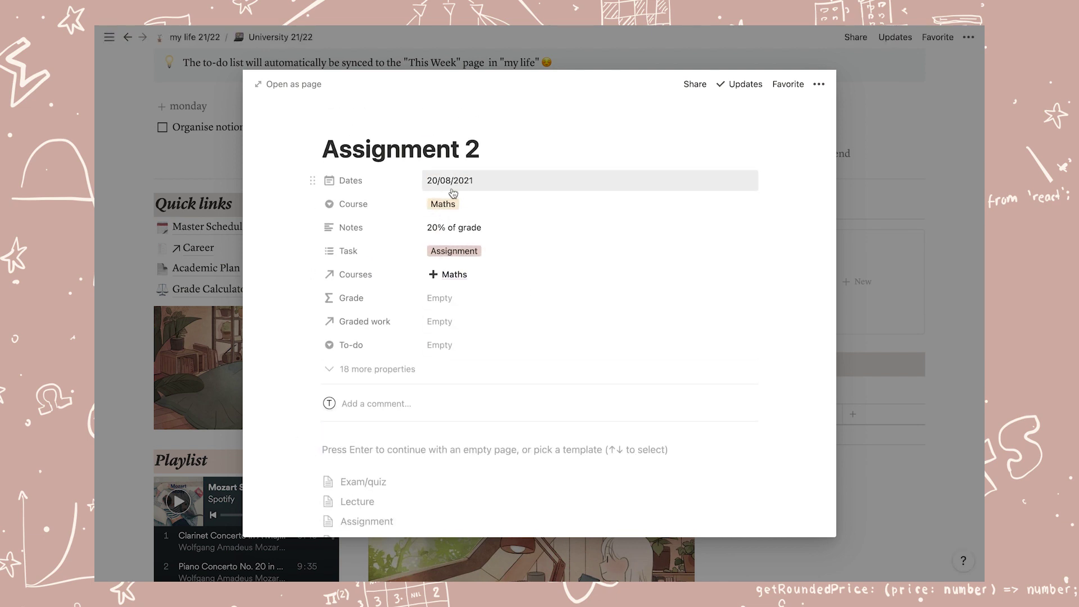
pyautogui.click(563, 344)
pyautogui.click(506, 401)
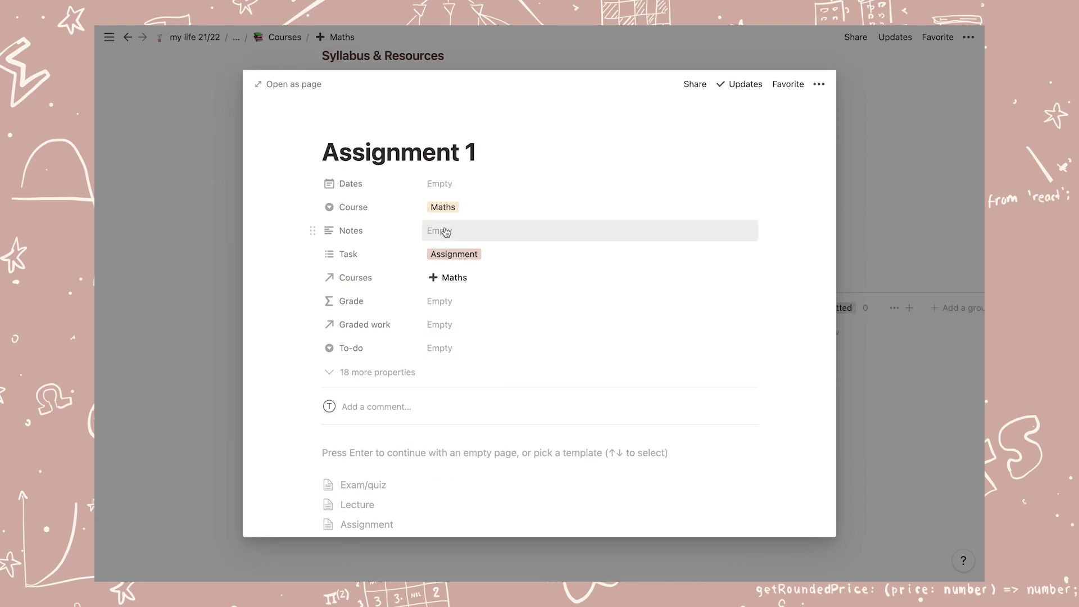
# Step: Set Assignment 1's date to 18 August 2021 and its note to 'Introduction'
pyautogui.click(440, 184)
pyautogui.click(487, 333)
pyautogui.click(458, 230)
pyautogui.write('Introduction')
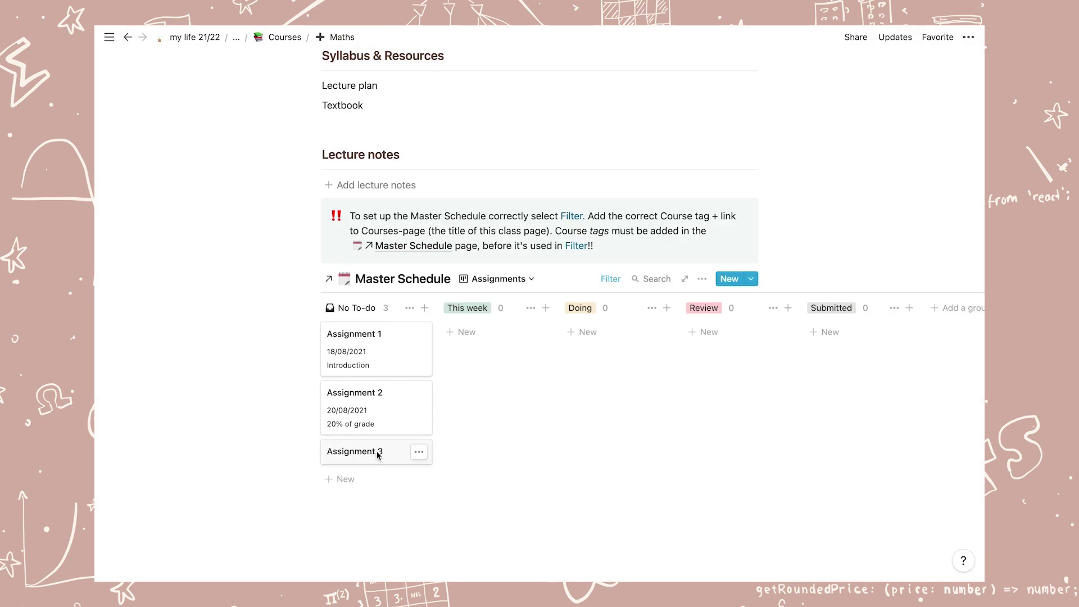
# Step: Set Assignment 3's date to 27 August 2021 and its note to '30% of grade'
pyautogui.click(354, 450)
pyautogui.click(448, 183)
pyautogui.click(525, 344)
pyautogui.click(456, 232)
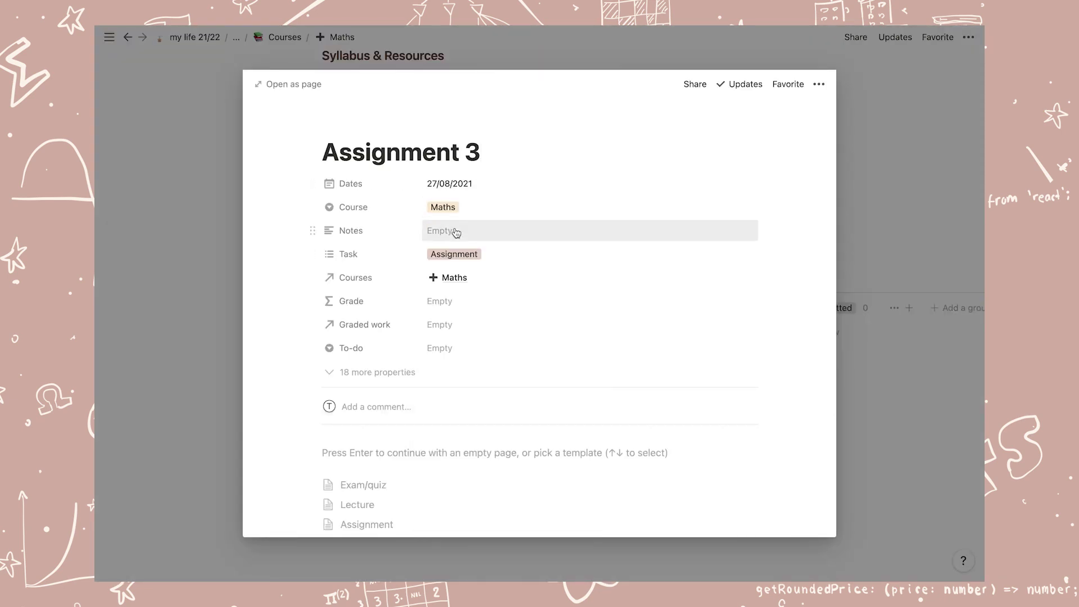
pyautogui.click(456, 232)
pyautogui.write('30% of grade')
pyautogui.click(898, 163)
# Step: Move Assignment 1 to the Submitted column and Assignment 2 to This week
pyautogui.moveTo(388, 354); pyautogui.dragTo(860, 348)
pyautogui.moveTo(359, 346); pyautogui.dragTo(501, 351)
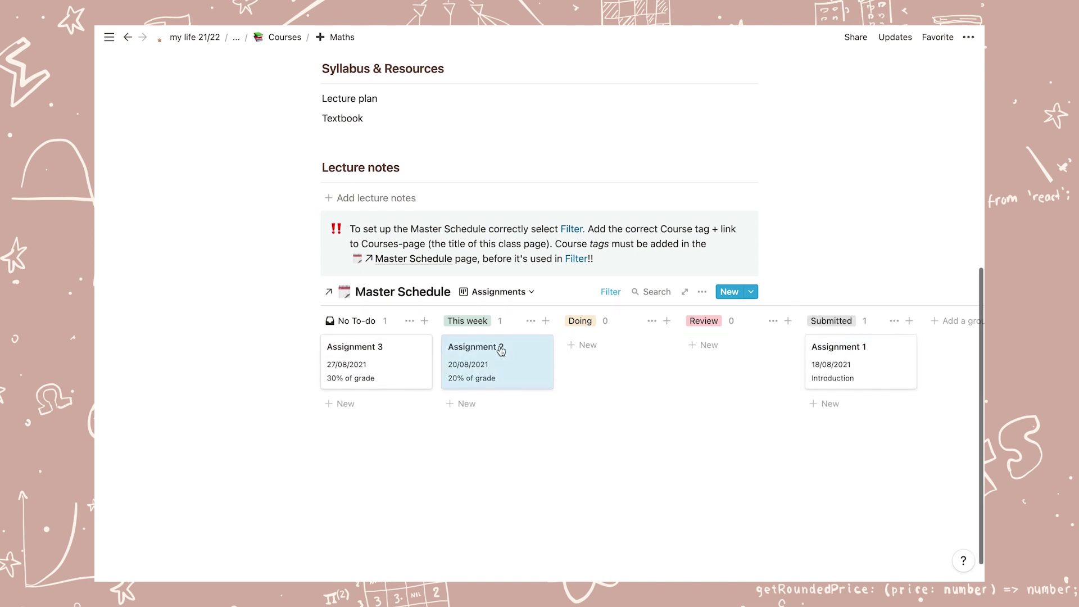
pyautogui.scroll(2, 652, 371)
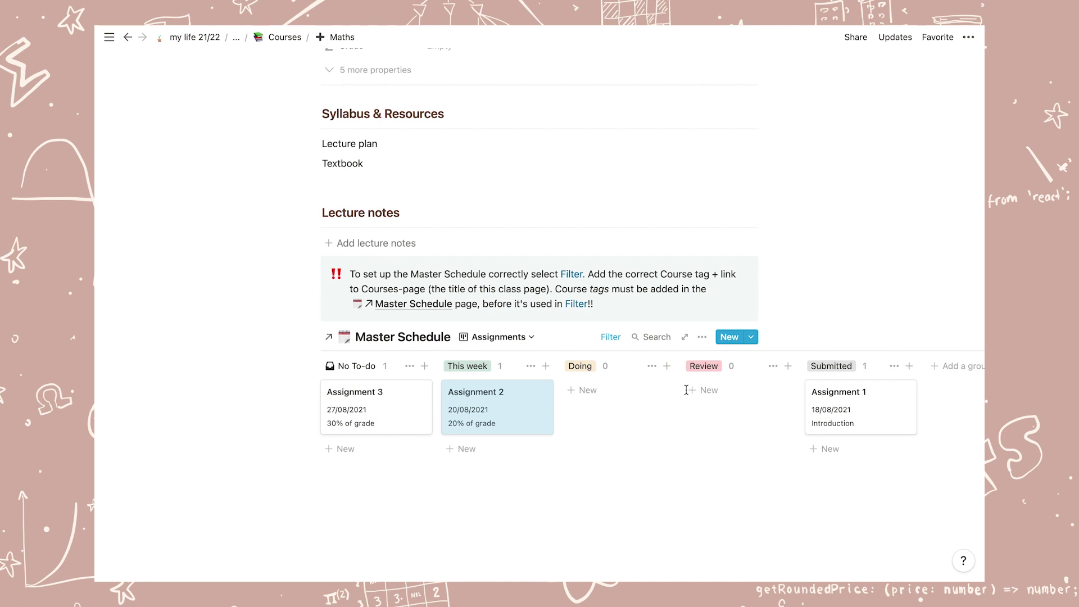
pyautogui.scroll(4, 687, 390)
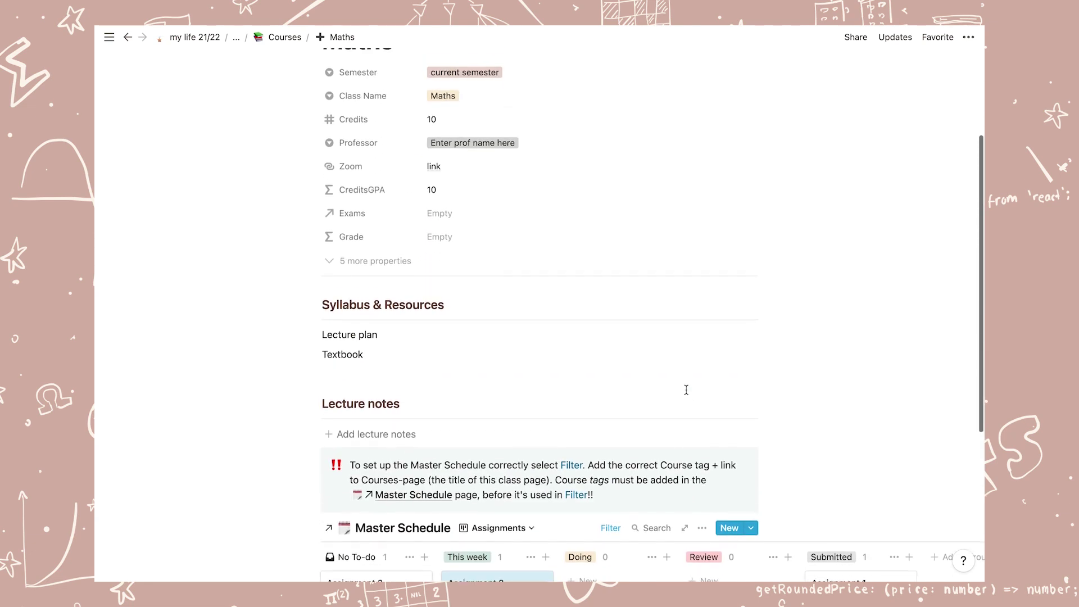
pyautogui.scroll(3, 310, 77)
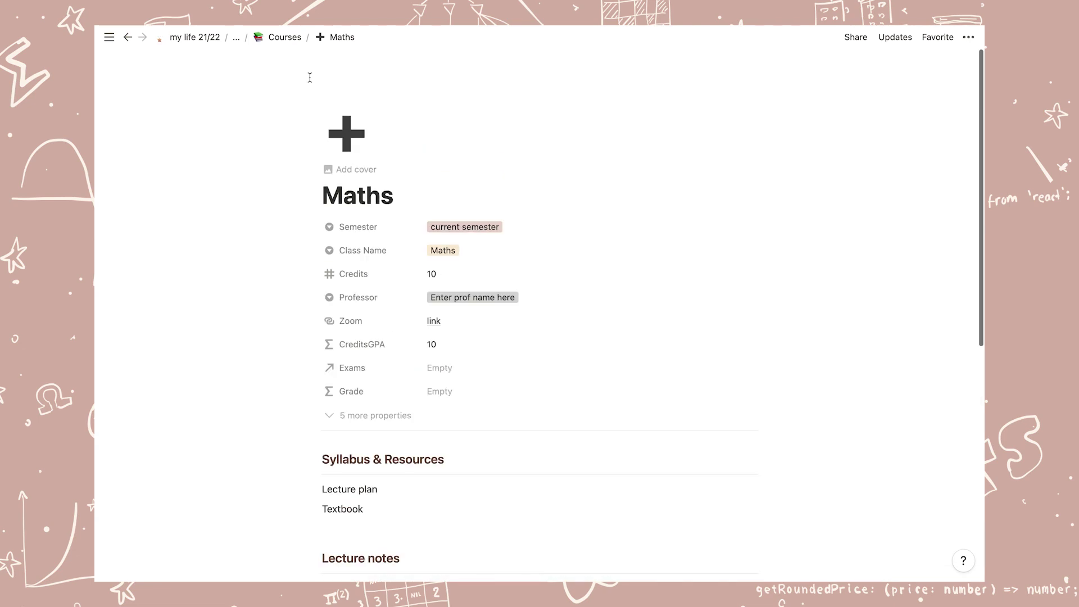
pyautogui.scroll(-8, 337, 168)
# Step: Create a new Master Schedule entry titled 'Exam' from the Exam/quiz template, dated 03/09/2021
pyautogui.click(385, 266)
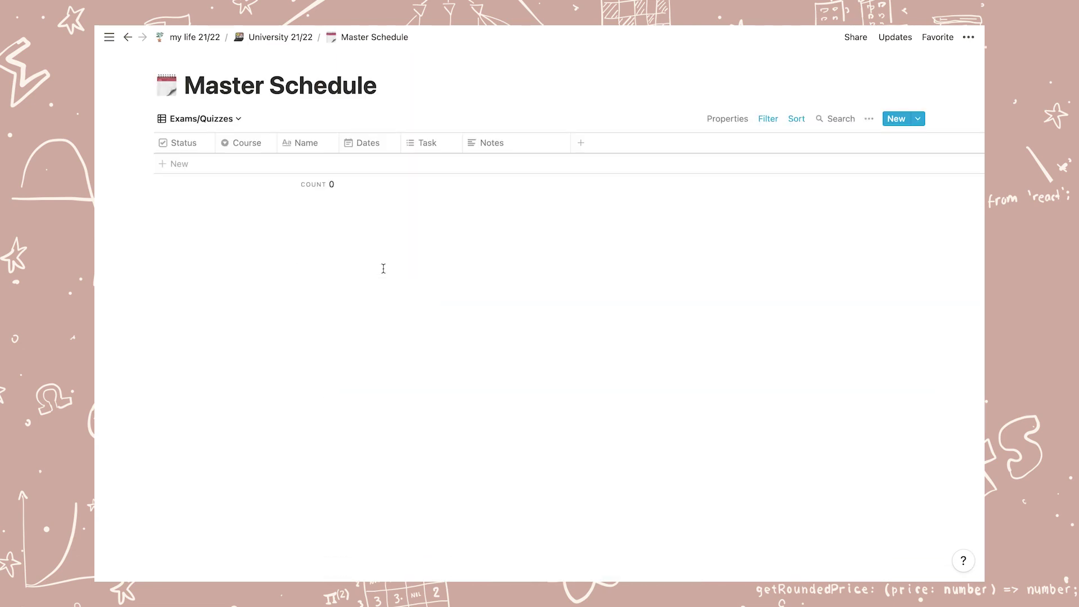
pyautogui.click(167, 169)
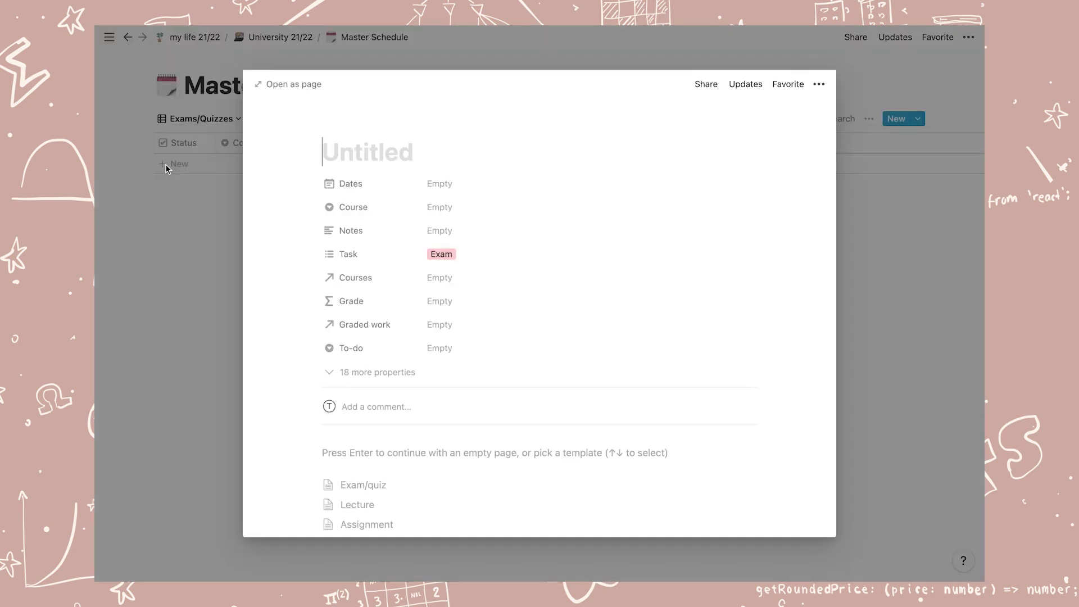
pyautogui.click(361, 488)
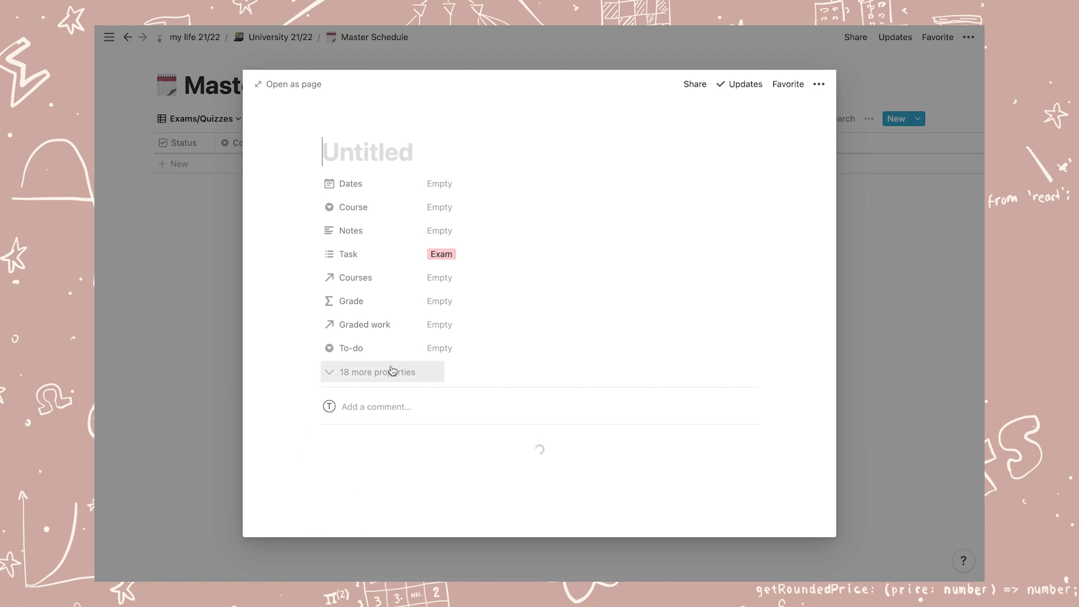
pyautogui.write('Exam')
pyautogui.click(441, 184)
pyautogui.click(525, 366)
pyautogui.press('Escape')
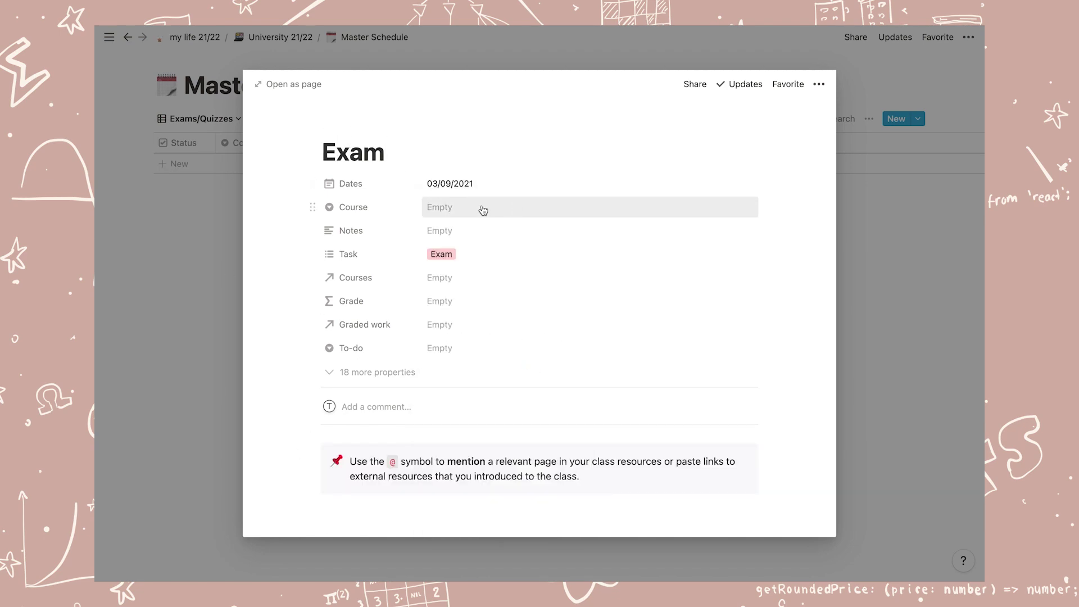
# Step: Set the exam's Course to Maths, note it as 50% of grade, and link the Maths course
pyautogui.click(475, 209)
pyautogui.click(459, 299)
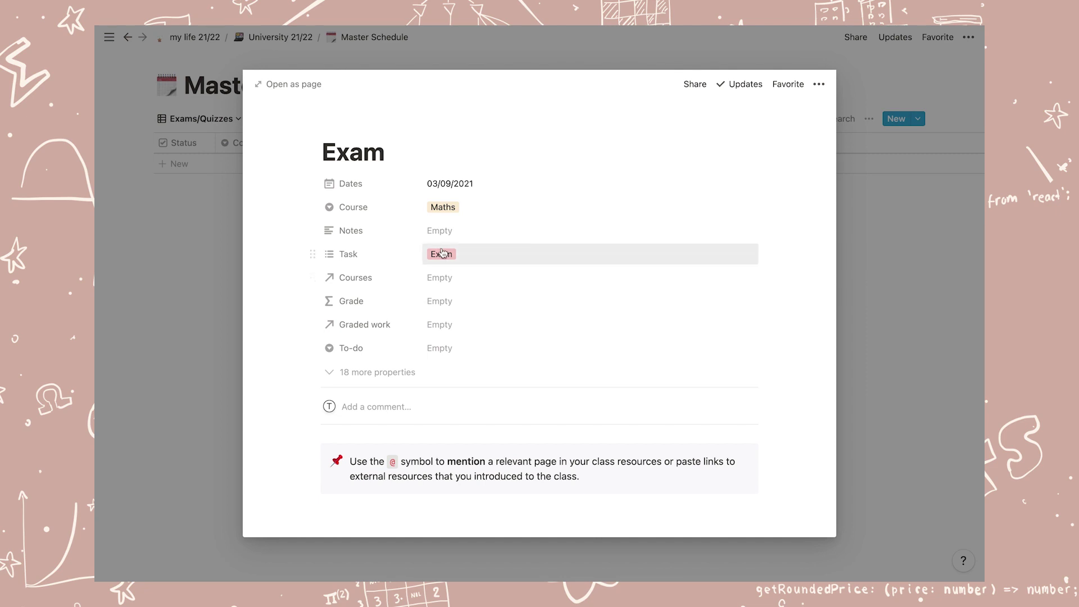
pyautogui.click(451, 228)
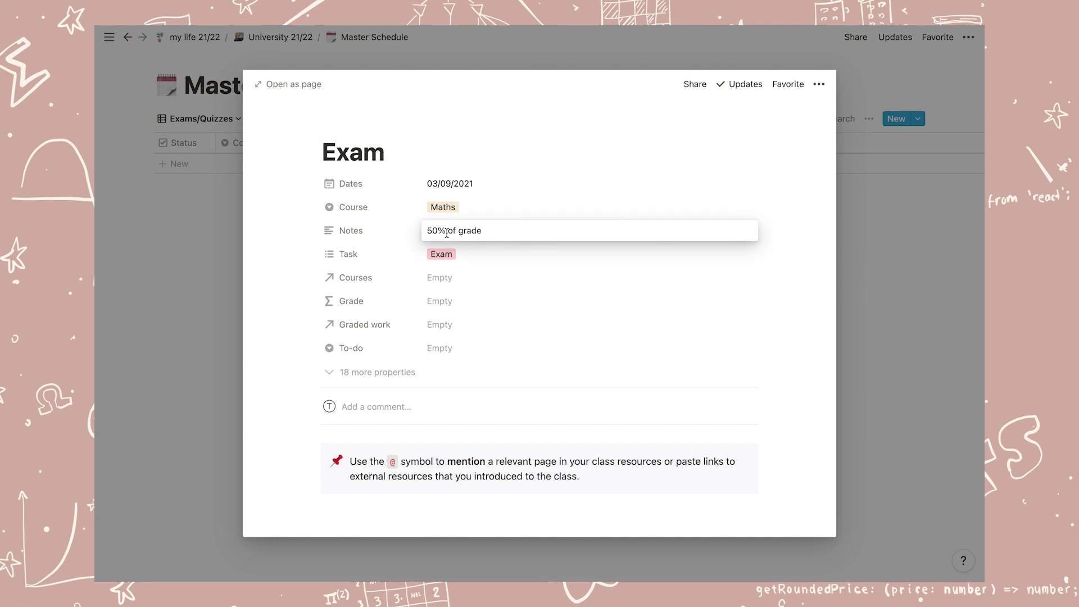
pyautogui.click(444, 278)
pyautogui.write('Maths')
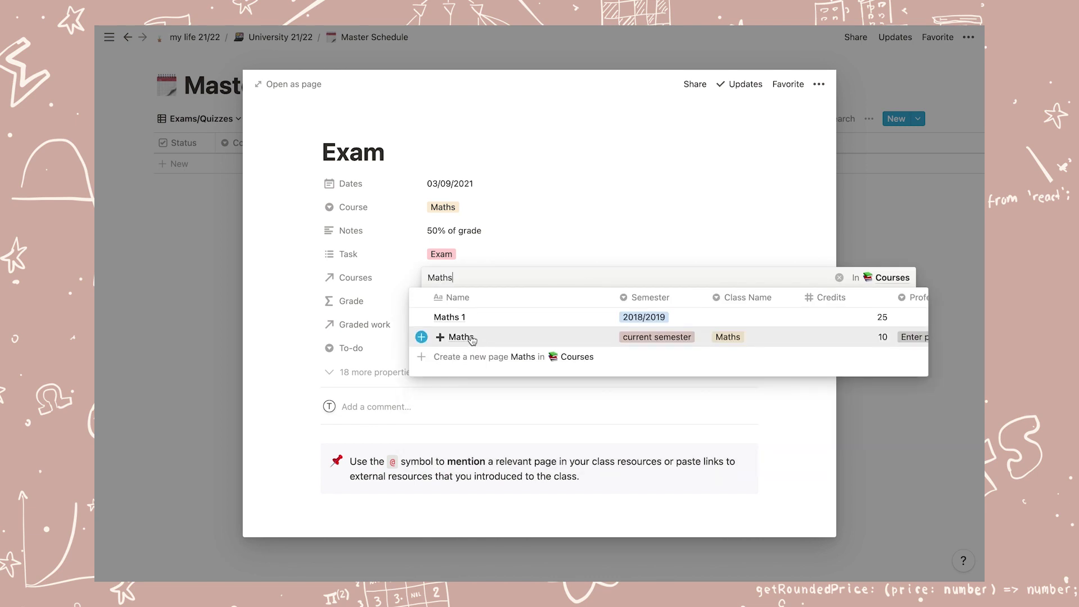
pyautogui.click(461, 337)
pyautogui.click(527, 231)
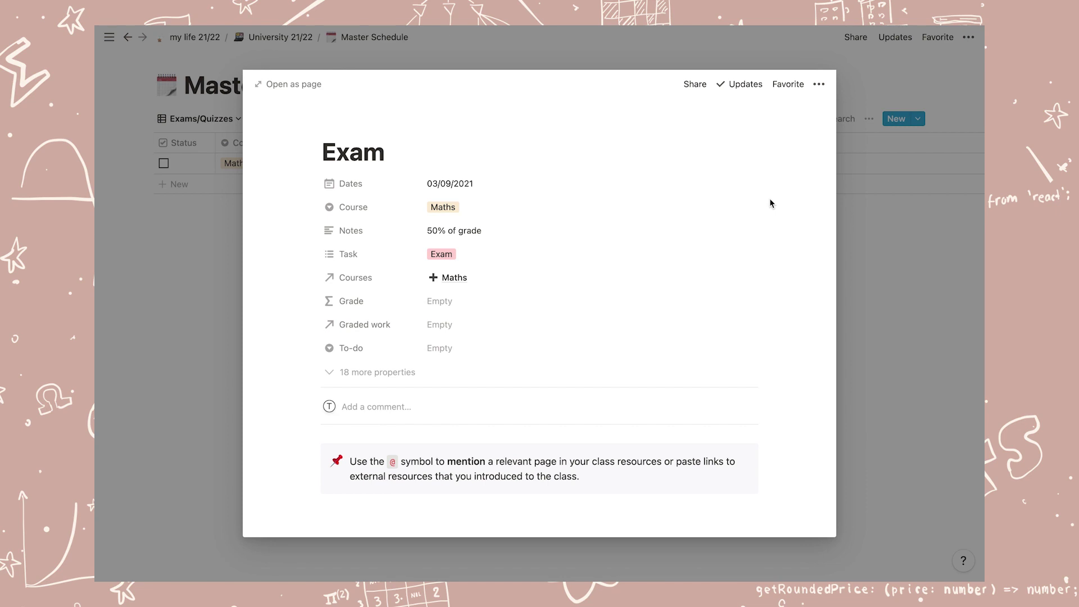
pyautogui.press('Escape')
pyautogui.click(228, 120)
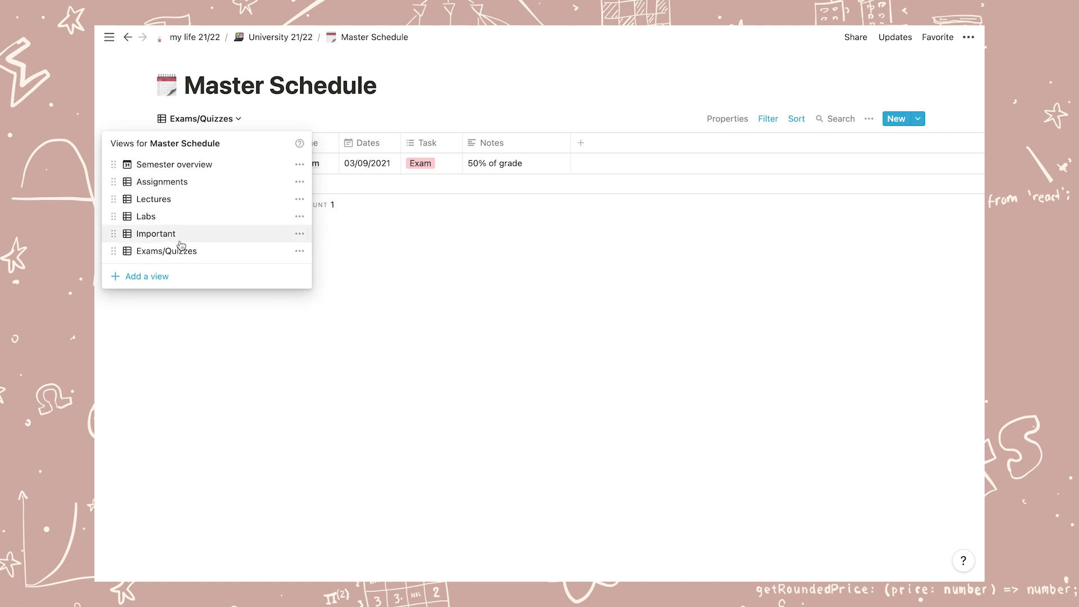
# Step: Delete the SoftArch, OS and Bio tags from the Course property, leaving Maths and English
pyautogui.click(195, 183)
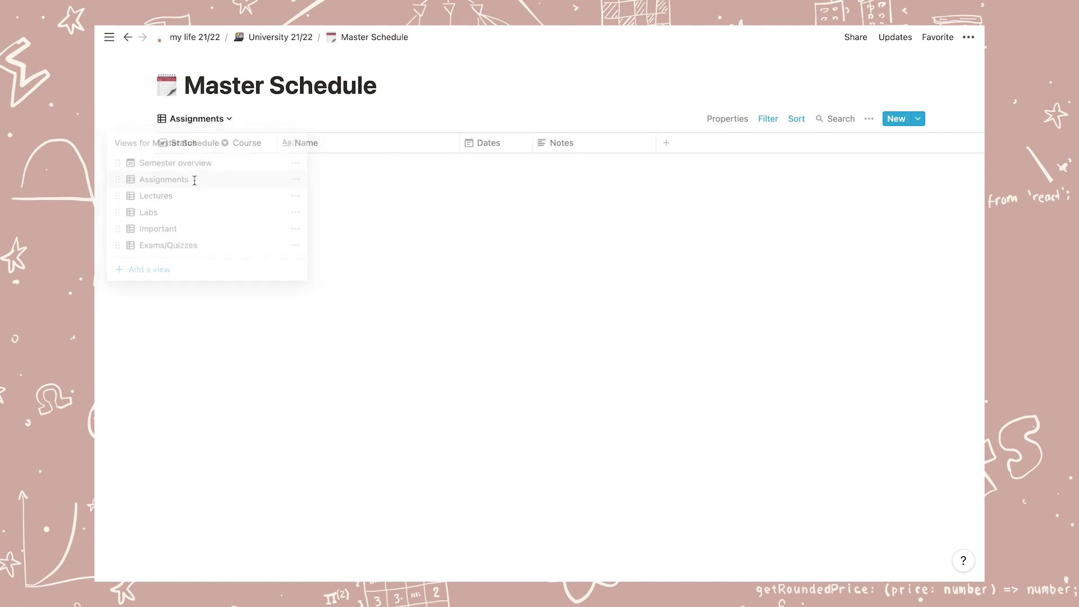
pyautogui.click(250, 149)
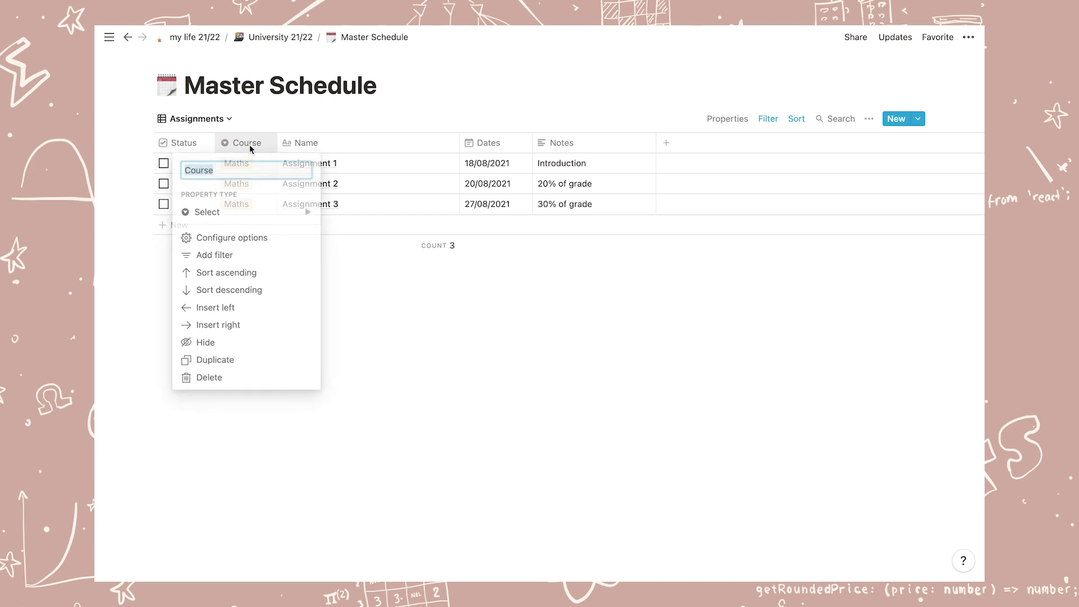
pyautogui.click(234, 241)
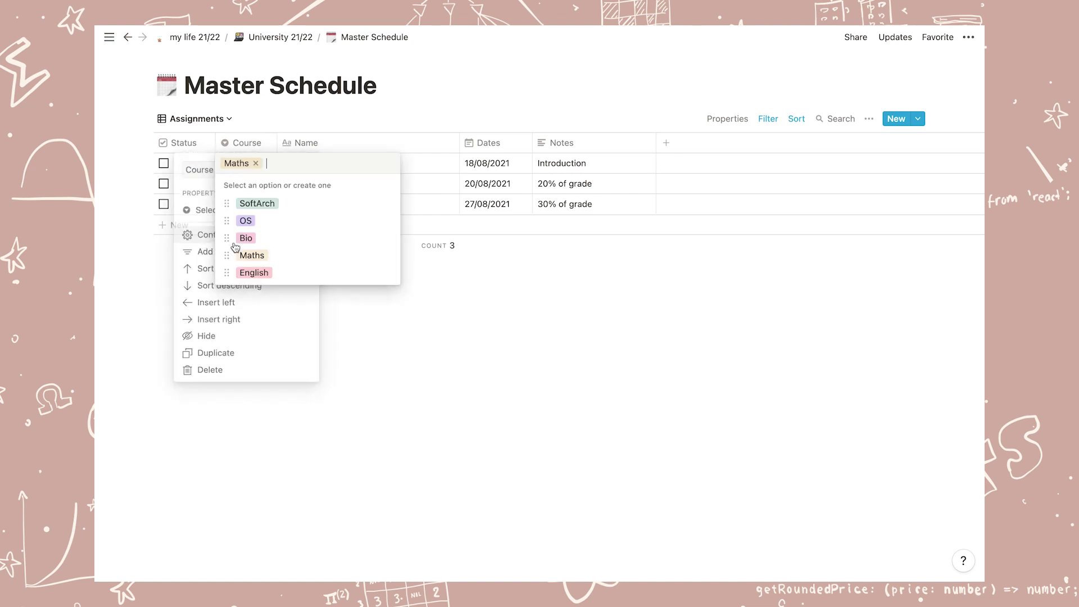
pyautogui.click(388, 203)
pyautogui.click(379, 254)
pyautogui.click(506, 313)
pyautogui.click(388, 204)
pyautogui.click(368, 251)
pyautogui.click(506, 312)
pyautogui.click(387, 203)
pyautogui.click(368, 251)
pyautogui.click(506, 313)
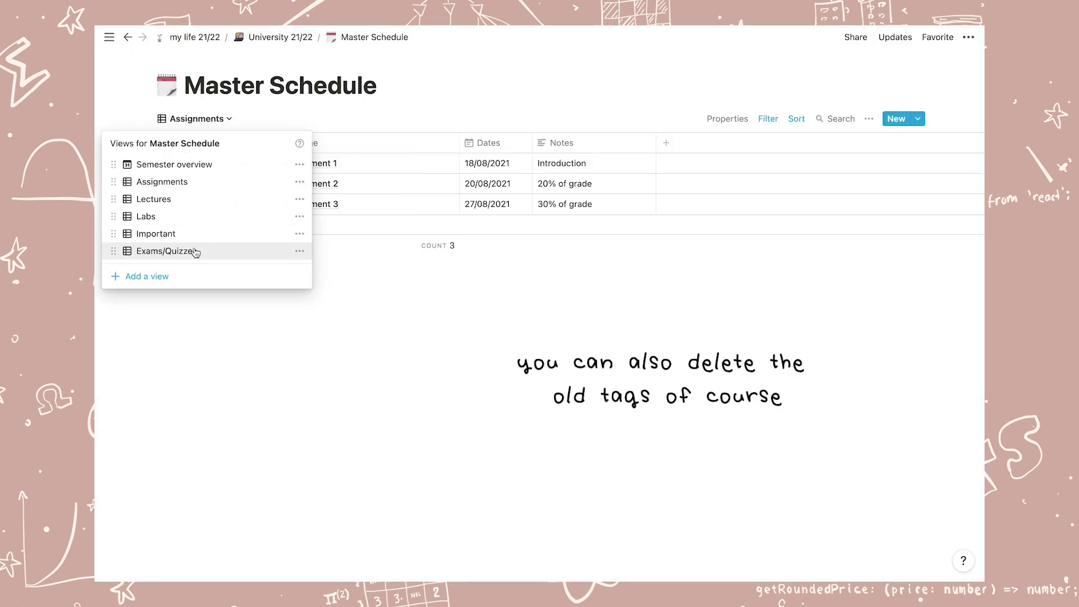
pyautogui.click(228, 249)
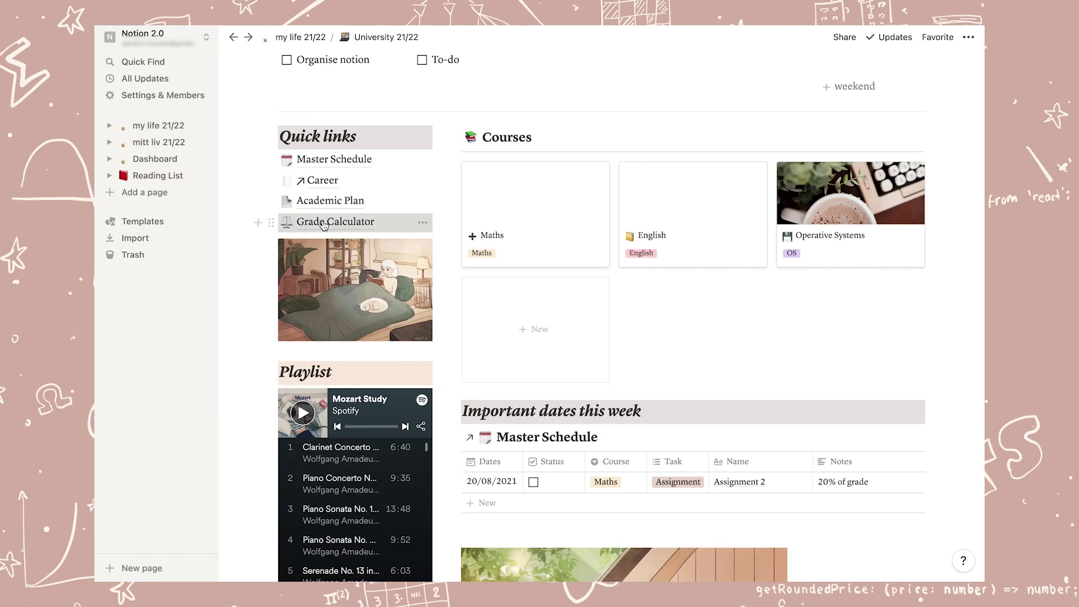
# Step: On the Grade Calculator page, score Assignment 2 as 50 out of 100
pyautogui.click(360, 222)
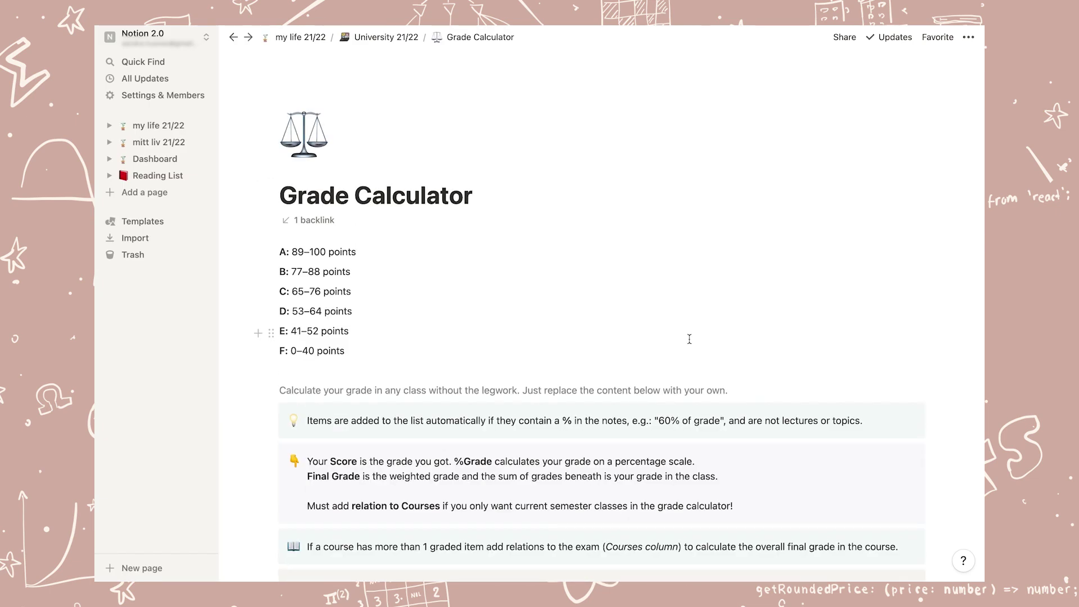
pyautogui.scroll(-5, 689, 339)
pyautogui.scroll(-3, 689, 339)
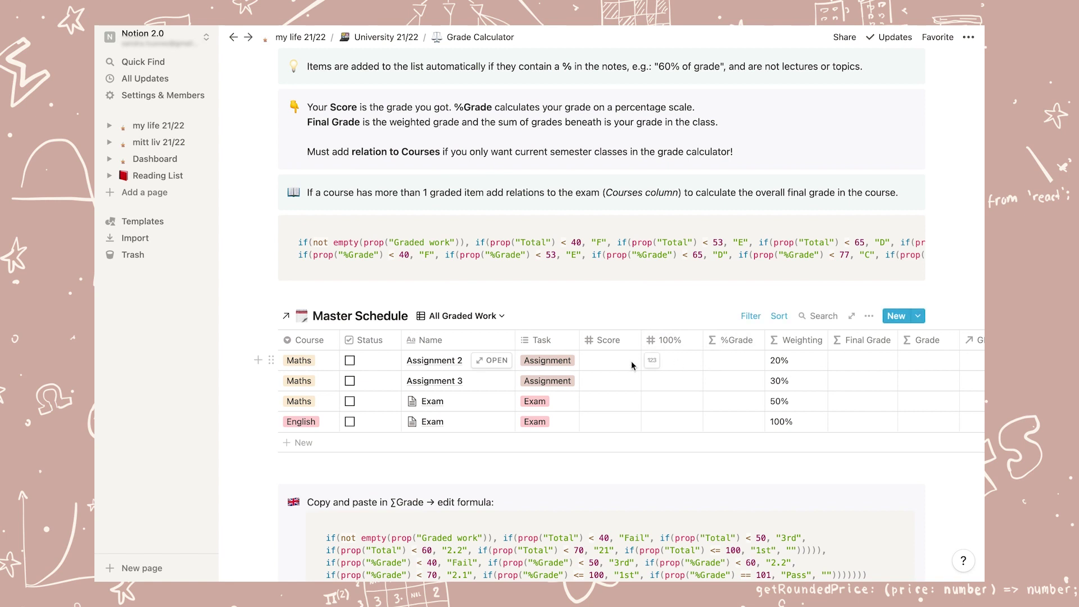
pyautogui.hscroll(2, 741, 409)
pyautogui.hscroll(1, 741, 409)
pyautogui.hscroll(-3, 736, 406)
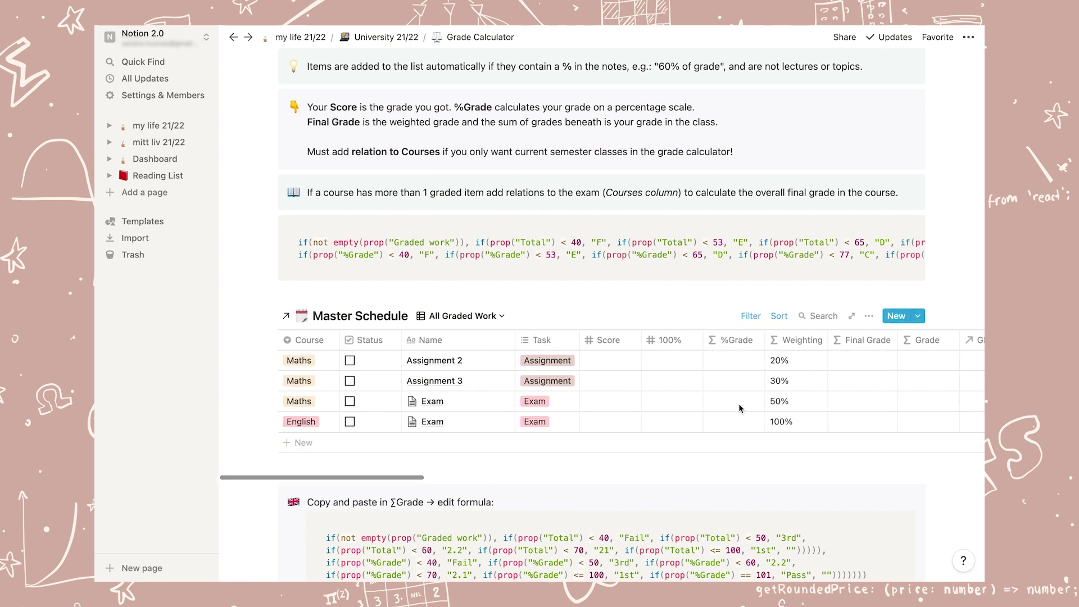
pyautogui.click(611, 360)
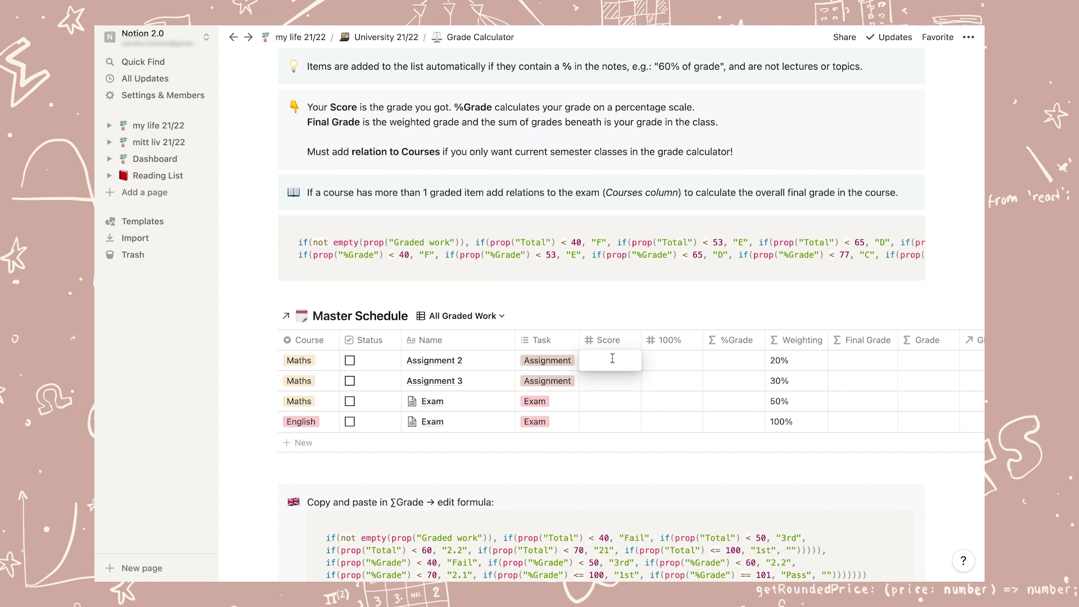
pyautogui.press('Escape')
pyautogui.click(679, 364)
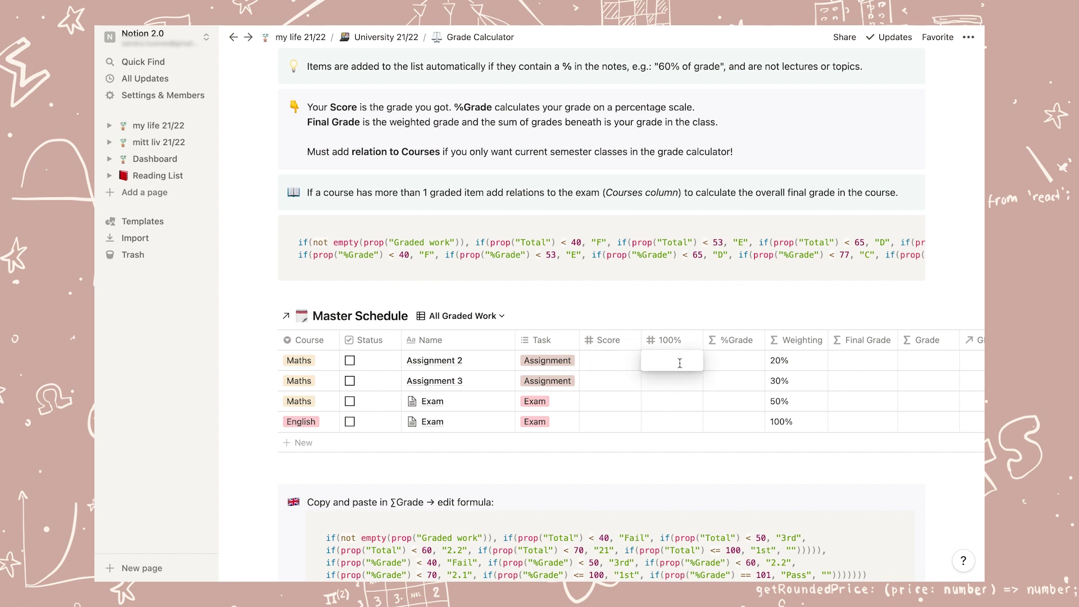
pyautogui.write('100')
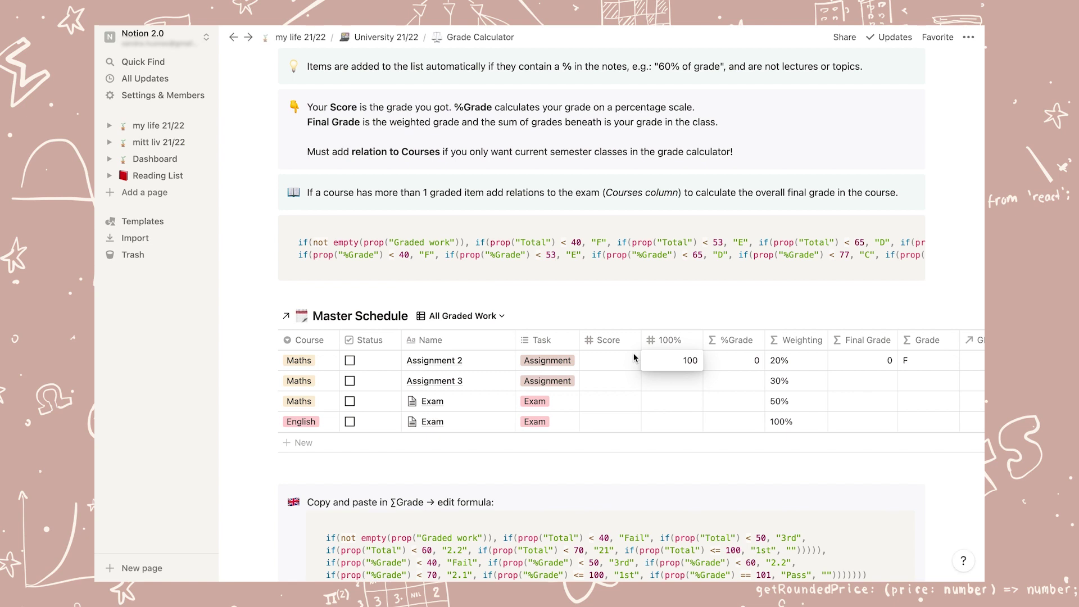
pyautogui.click(614, 360)
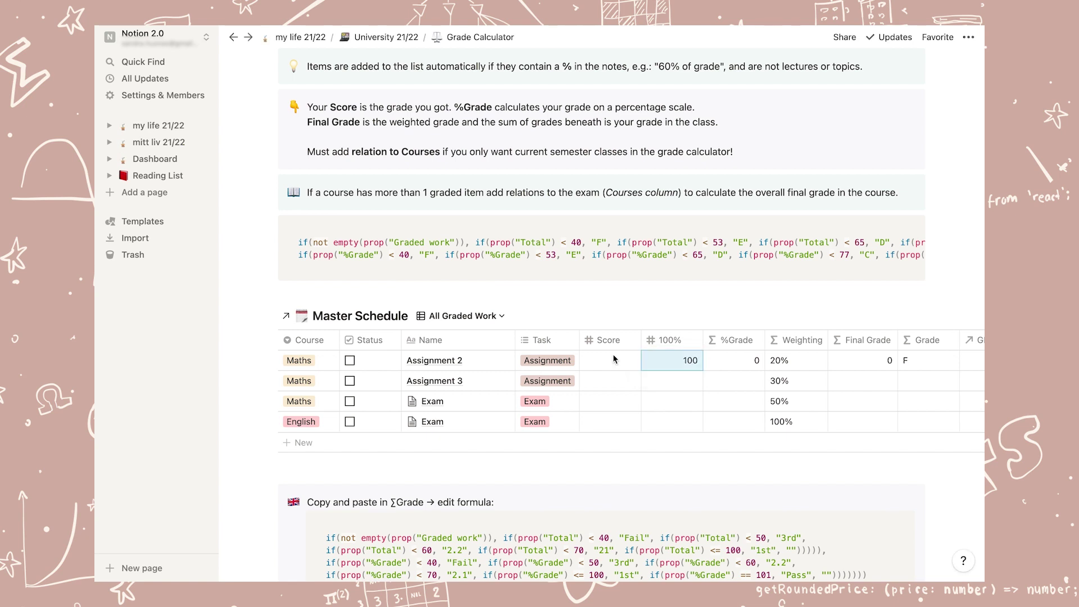
pyautogui.write('50')
pyautogui.press('Return')
# Step: Score Assignment 3 90/90, the Maths Exam 80/100 and the English Exam 83/100
pyautogui.press('Down')
pyautogui.write('90')
pyautogui.press('Tab')
pyautogui.write('90')
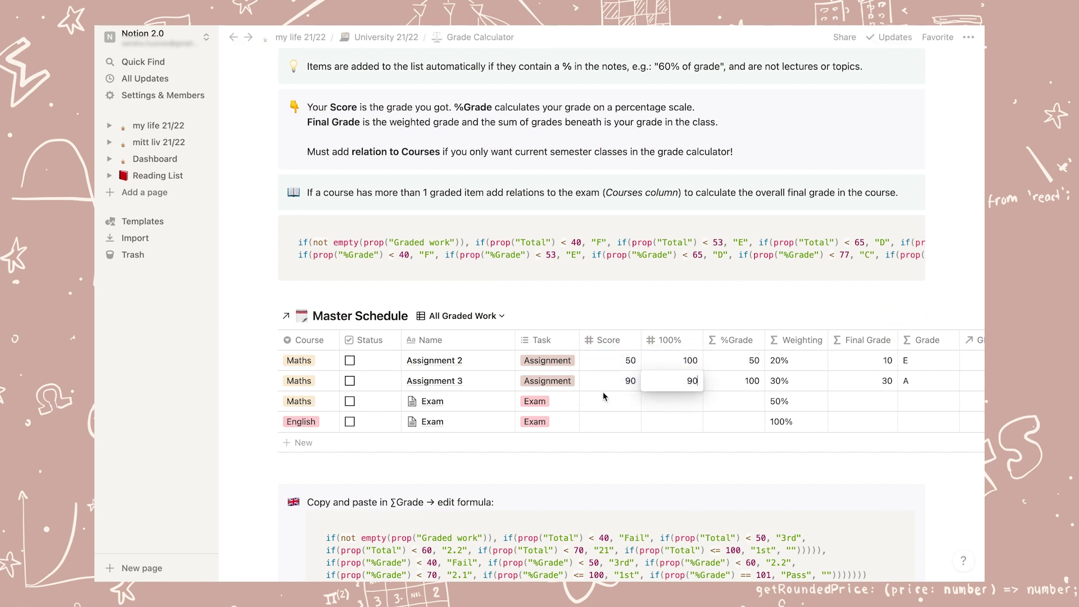
pyautogui.press('Return')
pyautogui.press('Down')
pyautogui.write('100')
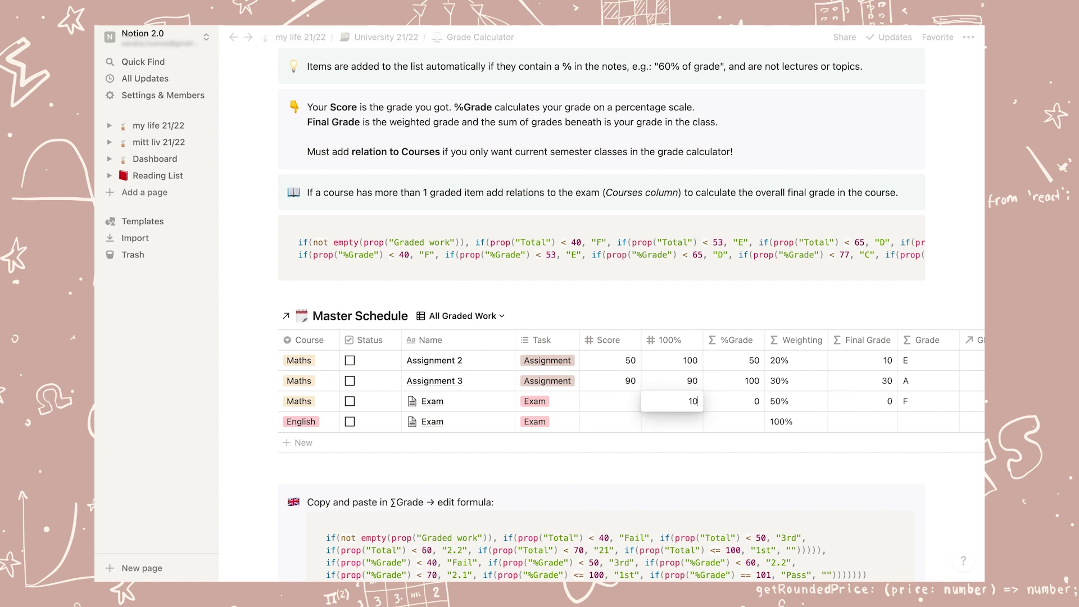
pyautogui.click(615, 403)
pyautogui.write('80')
pyautogui.click(696, 421)
pyautogui.write('100')
pyautogui.hotkey('shift', 'Tab')
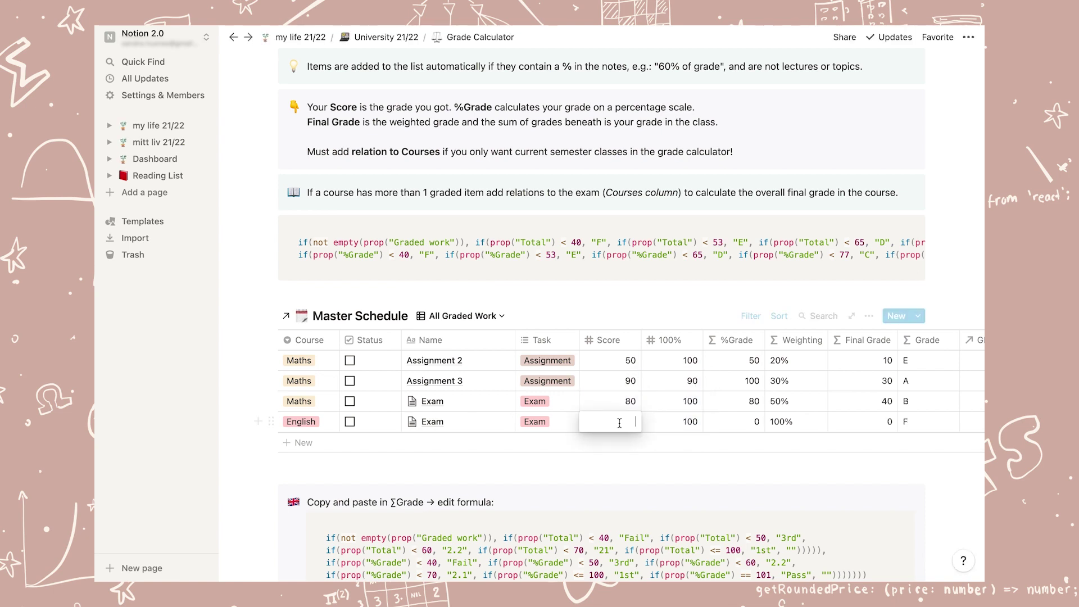
pyautogui.write('83')
pyautogui.press('Return')
pyautogui.hscroll(3, 703, 405)
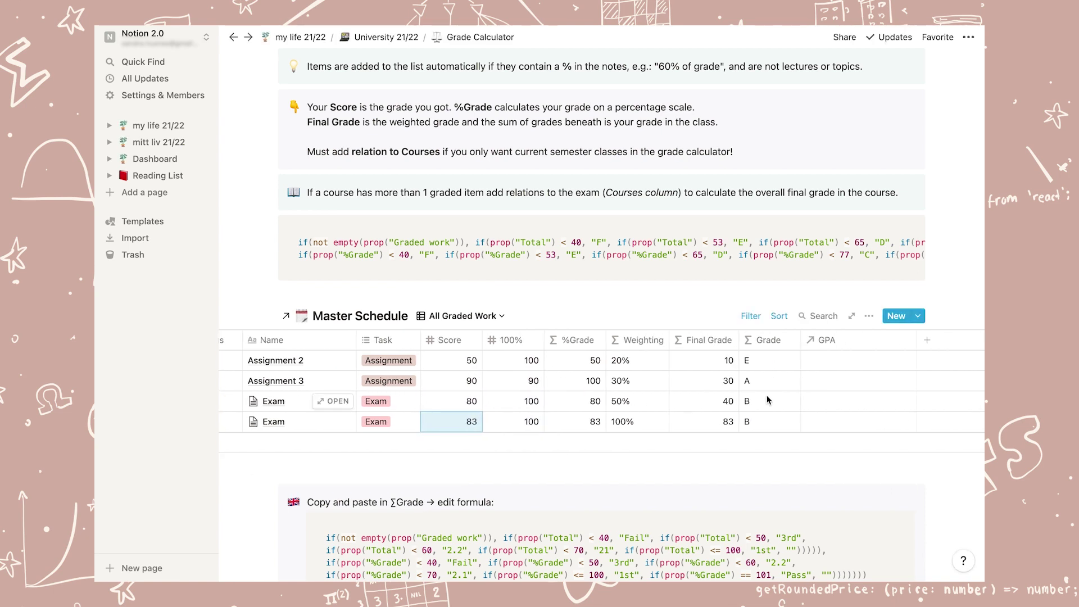
# Step: Add a 'Course is Maths' filter to the OS view of the table
pyautogui.click(458, 316)
pyautogui.click(397, 379)
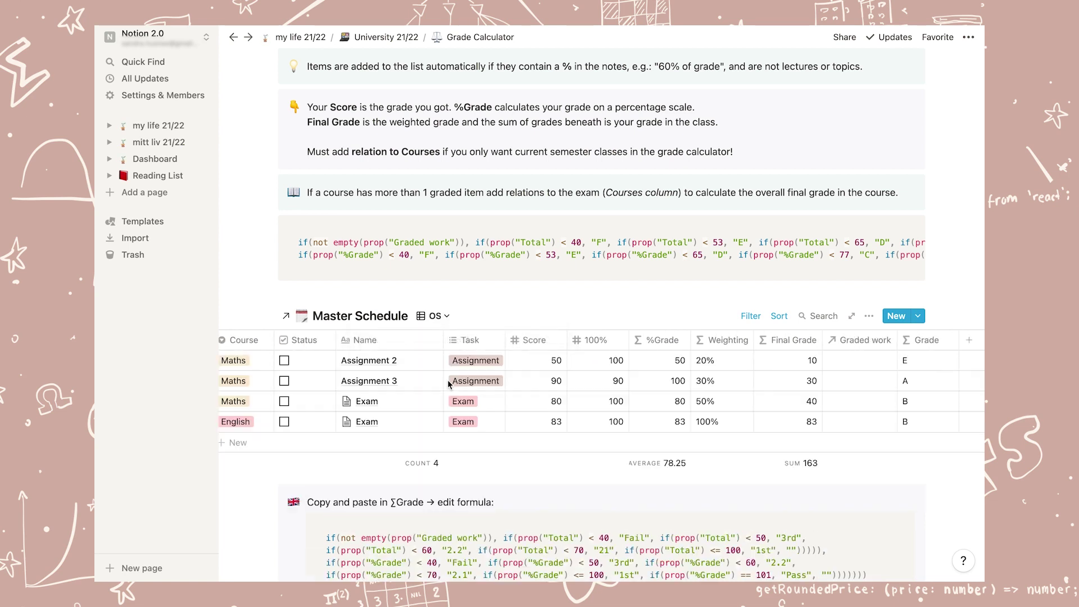
pyautogui.hscroll(-2, 590, 365)
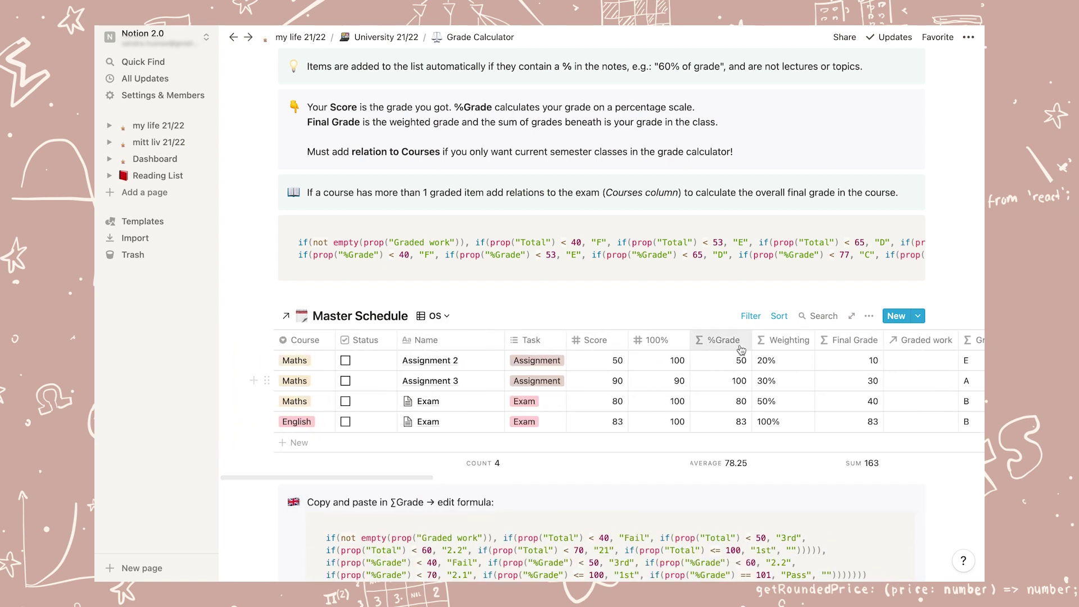
pyautogui.click(752, 318)
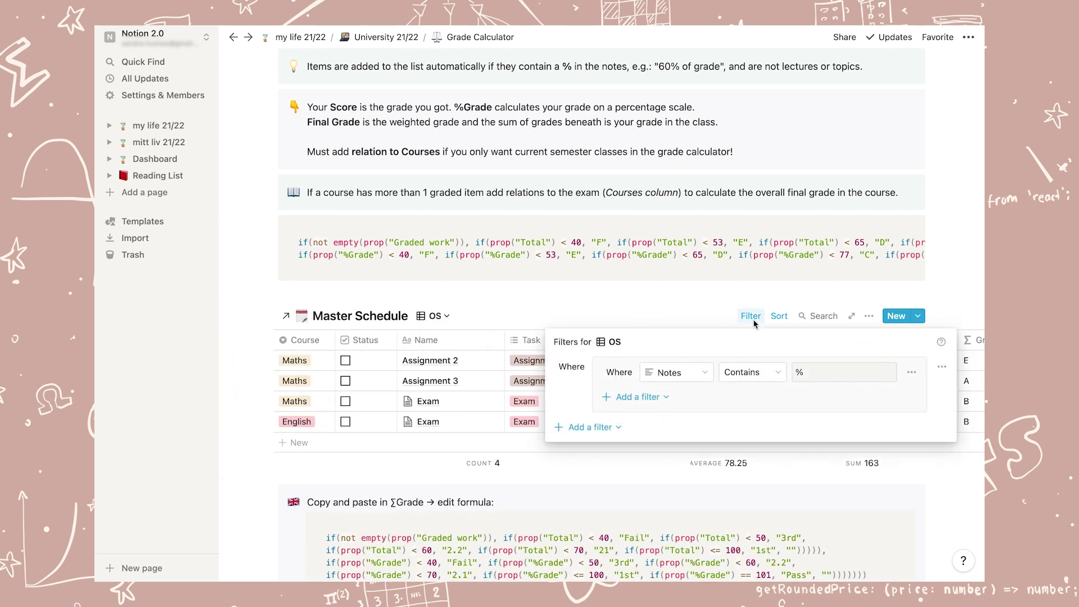
pyautogui.click(638, 399)
pyautogui.click(644, 421)
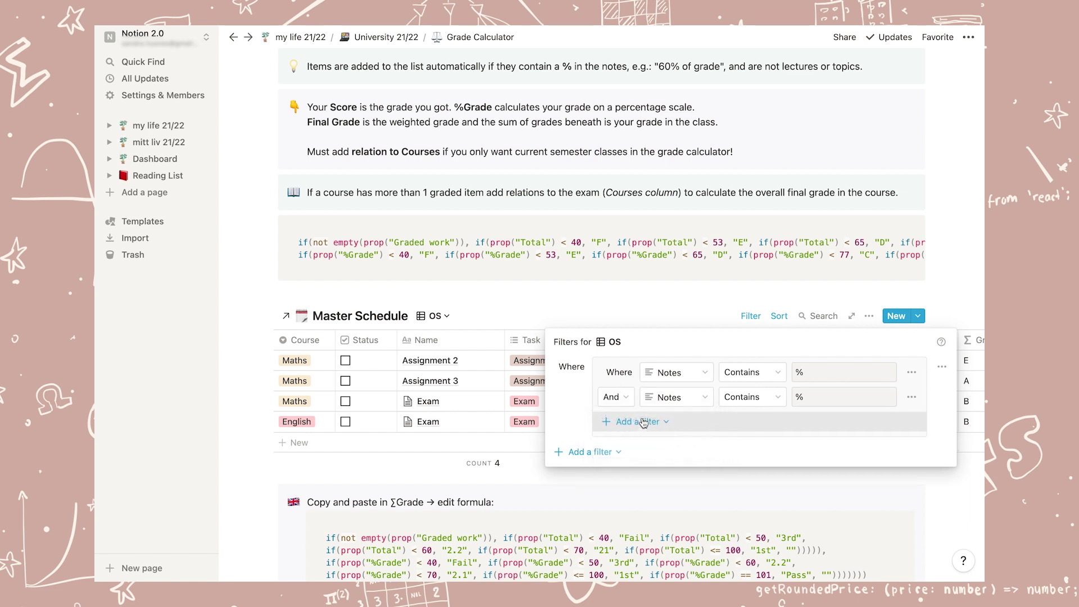
pyautogui.click(676, 398)
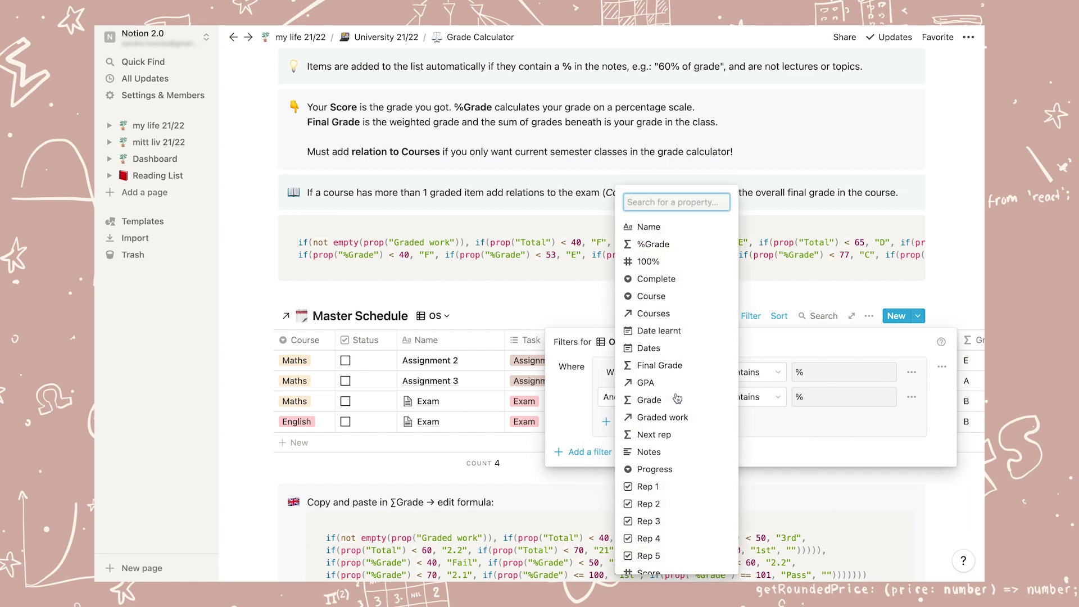
pyautogui.write('course')
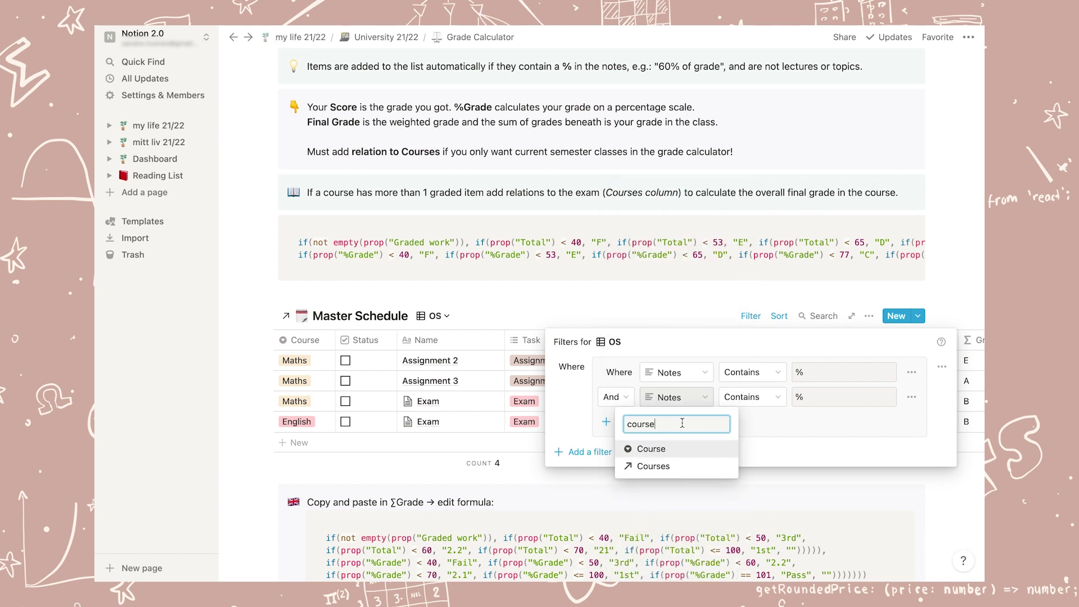
pyautogui.click(684, 449)
pyautogui.click(819, 403)
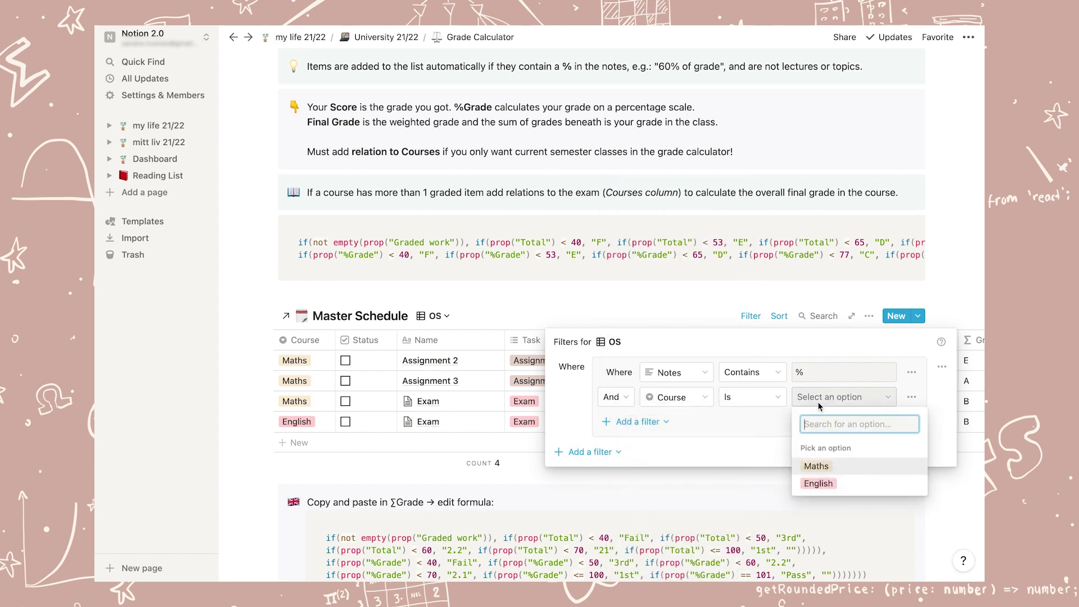
pyautogui.click(816, 466)
# Step: Rename the OS view to 'Maths grades'
pyautogui.click(435, 316)
pyautogui.click(434, 316)
pyautogui.click(526, 378)
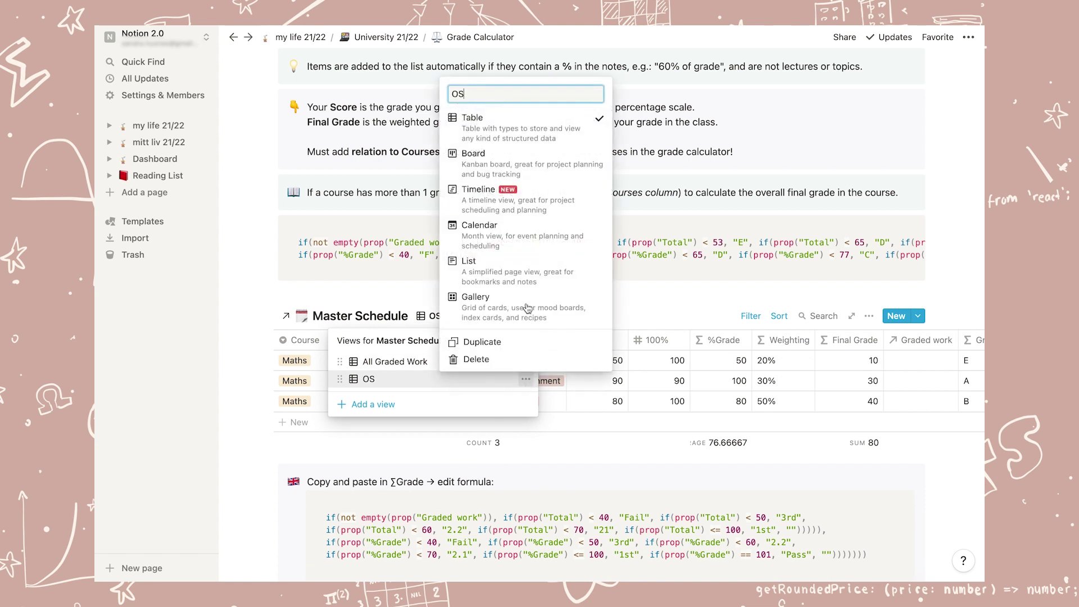
pyautogui.write('Maths grades')
pyautogui.press('Return')
pyautogui.hscroll(5, 604, 414)
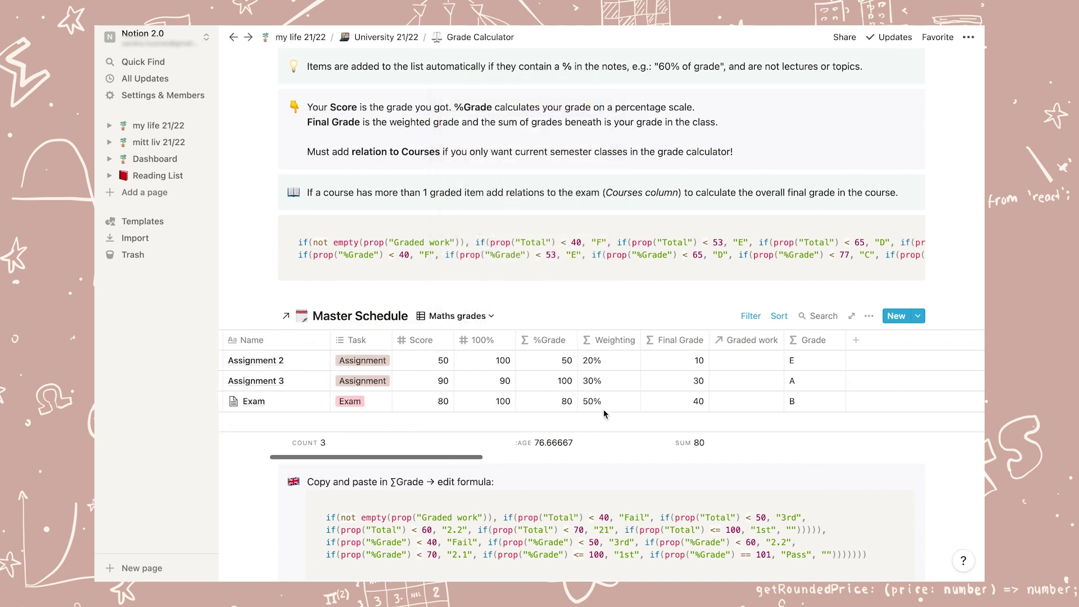
# Step: Link Assignment 2 and Assignment 3 in the Maths Exam's Graded work relation
pyautogui.click(735, 402)
pyautogui.write('Assign')
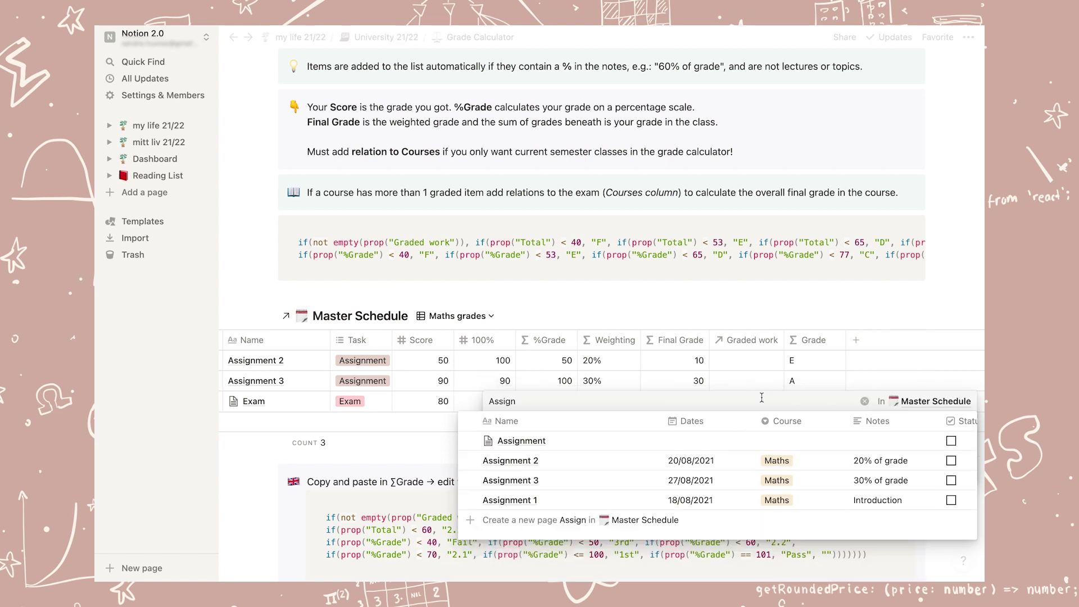
pyautogui.write('ement 2')
pyautogui.press('Return')
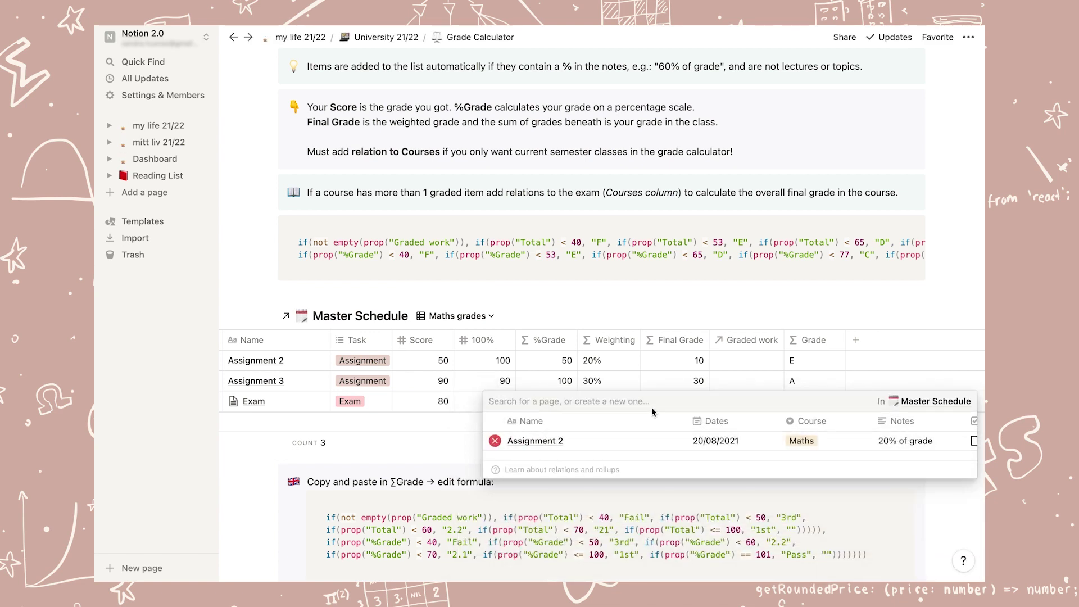
pyautogui.write('Assignment 3')
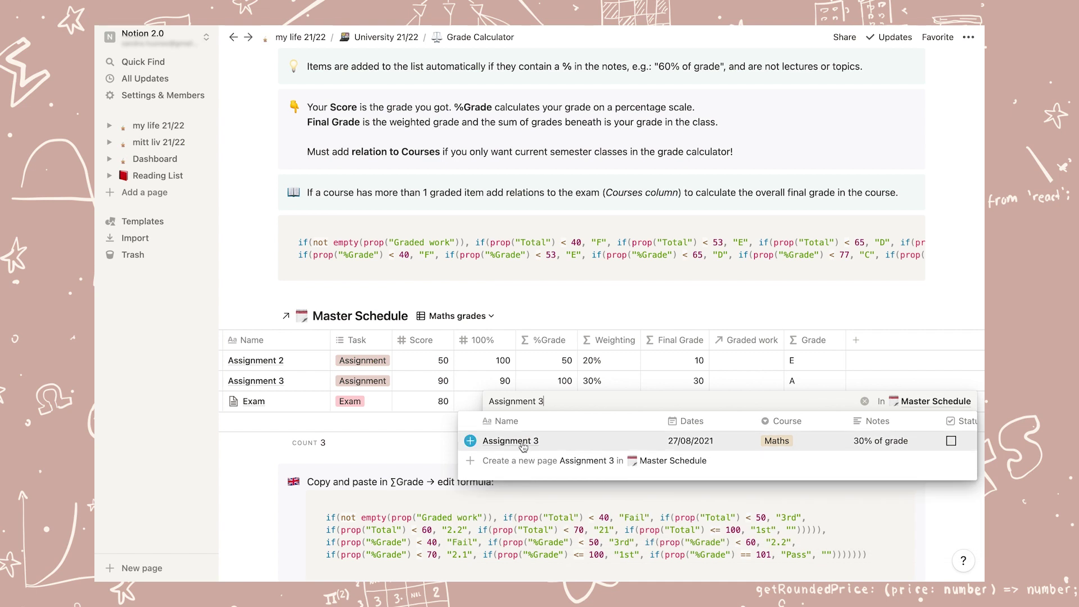
pyautogui.click(523, 444)
pyautogui.click(523, 444)
pyautogui.click(957, 333)
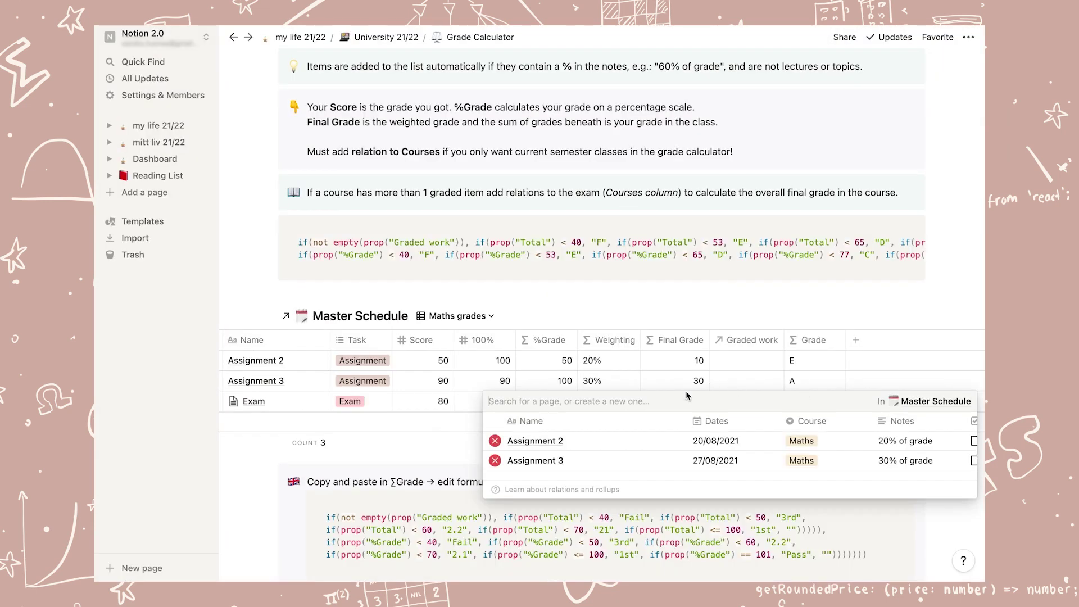
pyautogui.press('Escape')
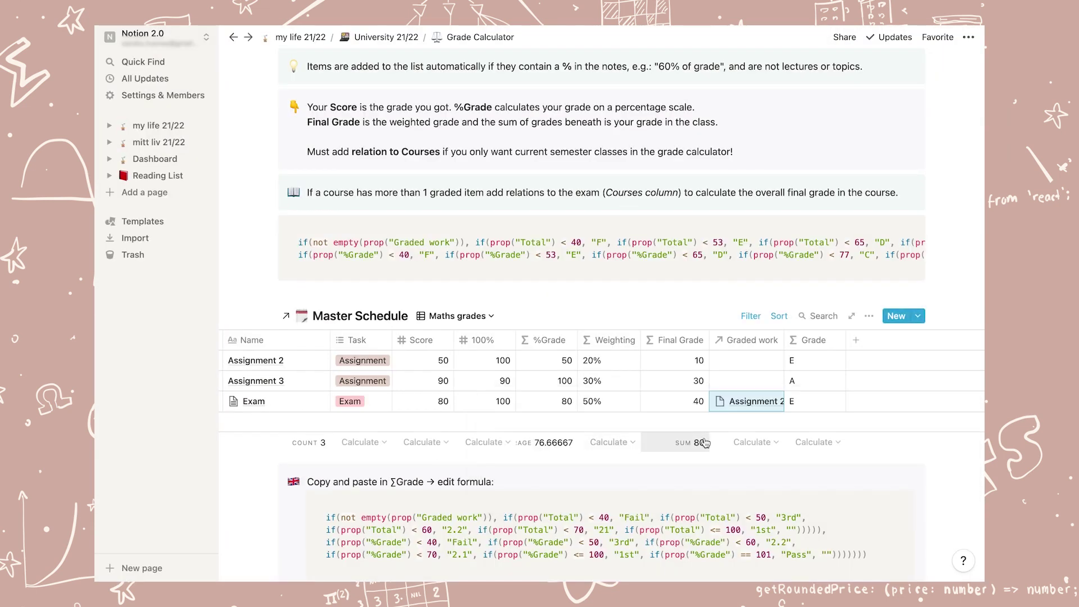
pyautogui.press('Right')
# Step: Add the Maths Exam itself to its Graded work relation
pyautogui.click(749, 404)
pyautogui.write('Exam')
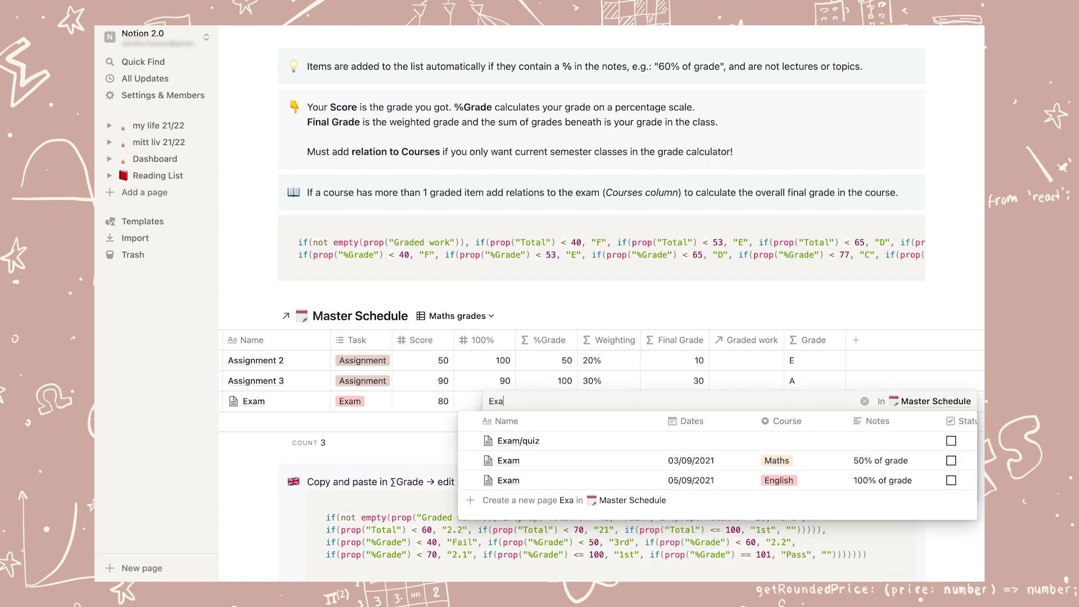
pyautogui.click(789, 462)
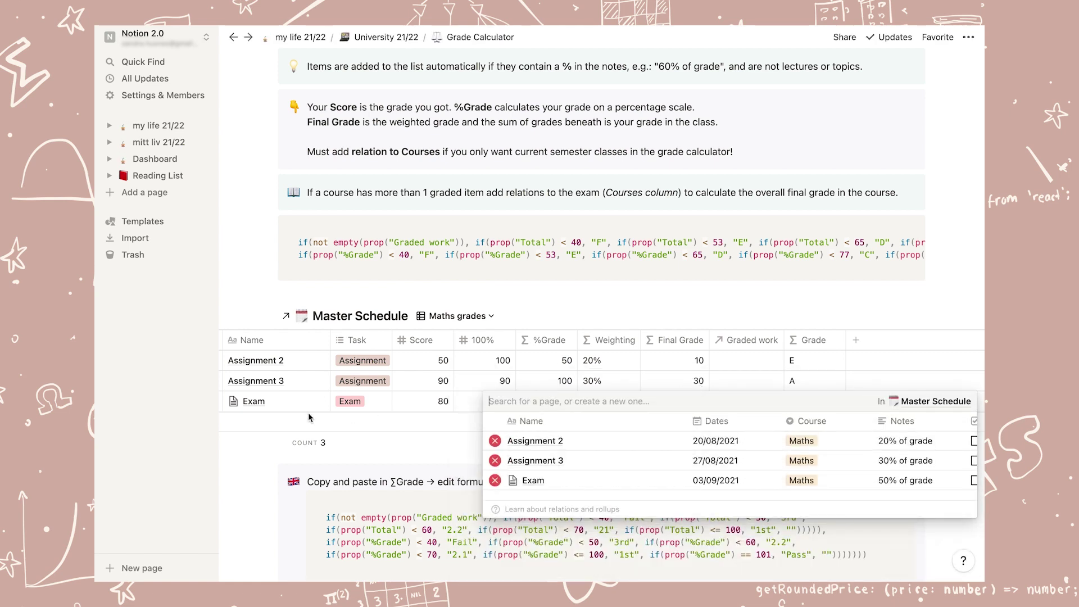
pyautogui.press('Escape')
pyautogui.press('Return')
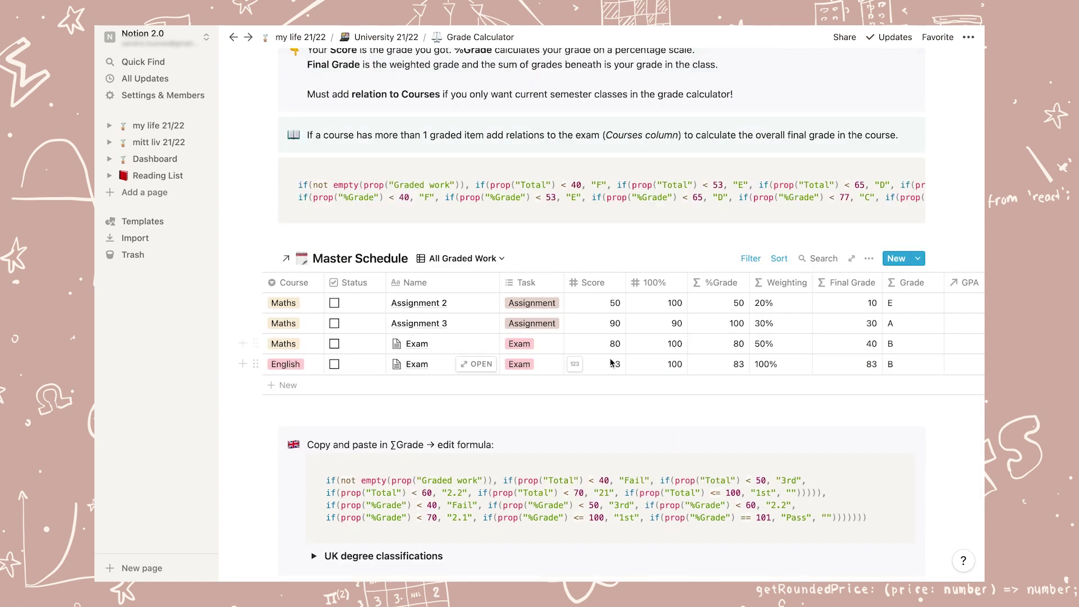
# Step: Link the Maths exam's GPA relation to the Maths course and the English exam's to English
pyautogui.hscroll(5, 628, 360)
pyautogui.click(758, 342)
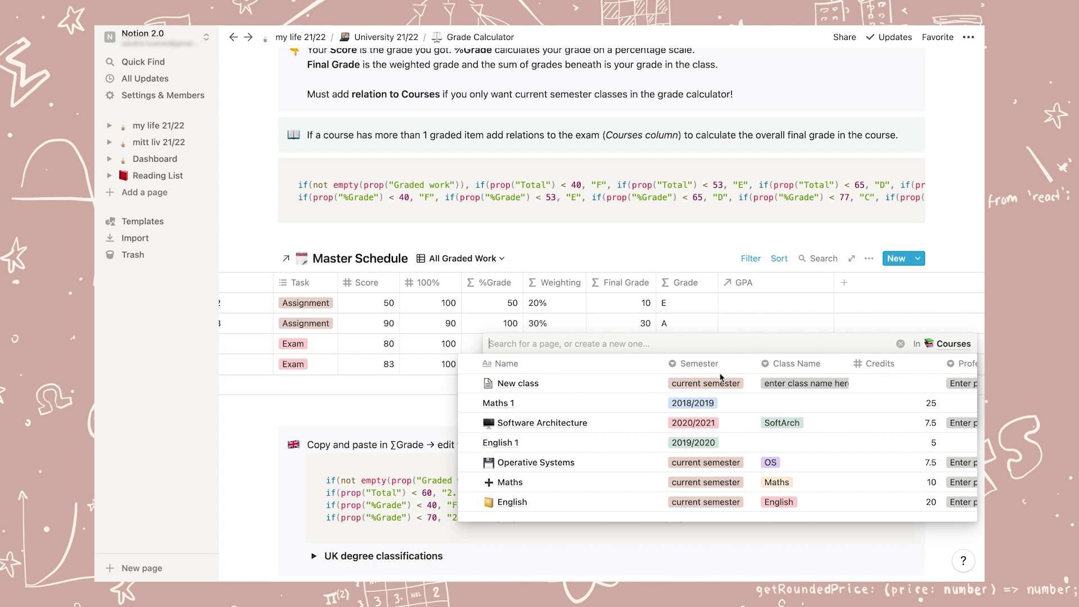
pyautogui.click(563, 484)
pyautogui.press('Escape')
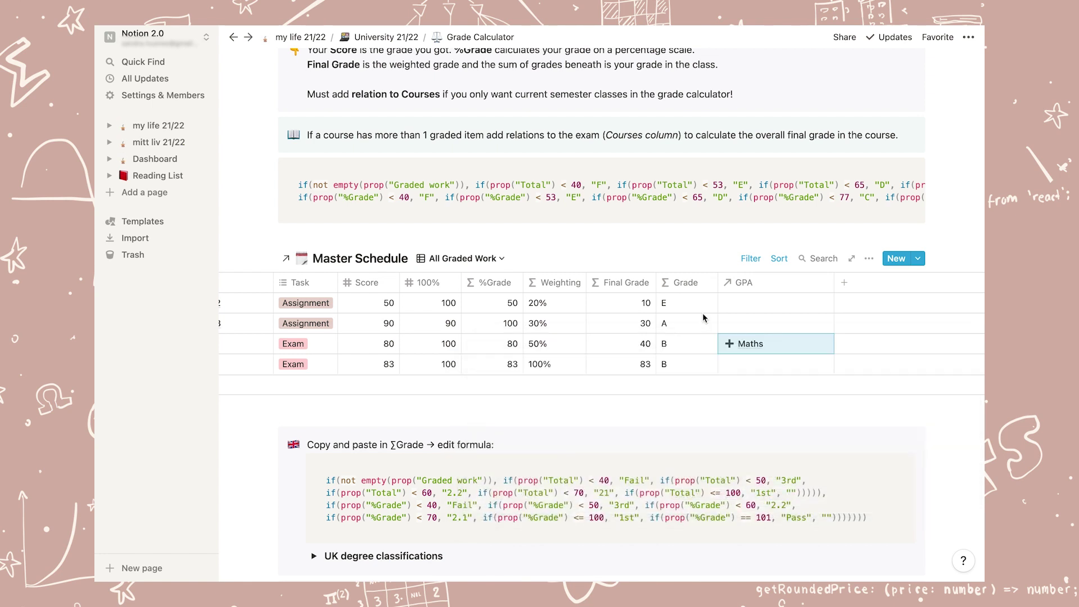
pyautogui.hscroll(-5, 714, 337)
pyautogui.hscroll(2, 728, 351)
pyautogui.click(873, 368)
pyautogui.write('English')
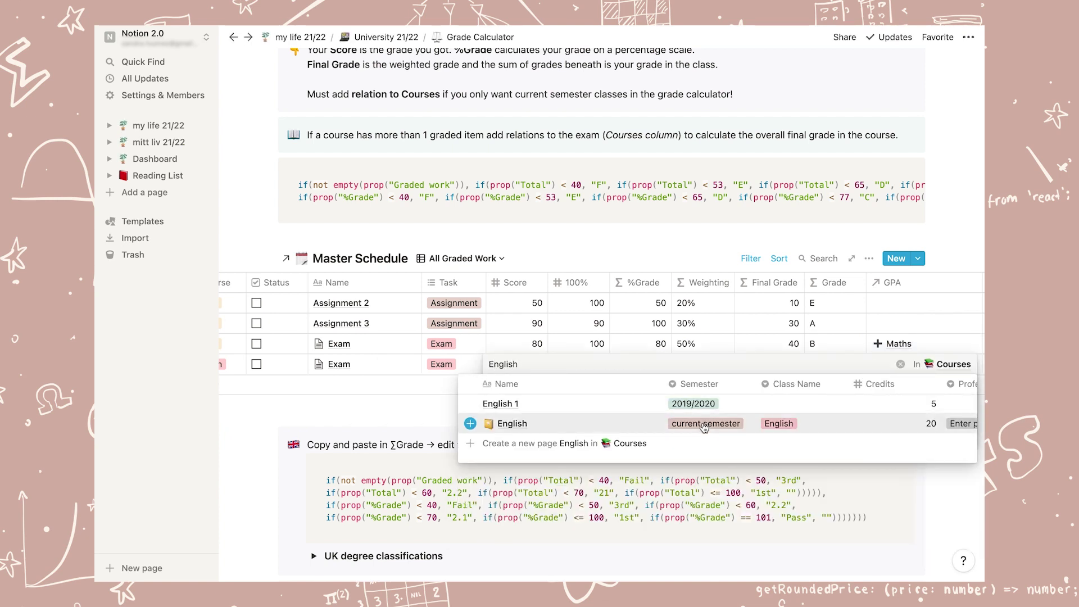
pyautogui.click(703, 427)
pyautogui.press('Escape')
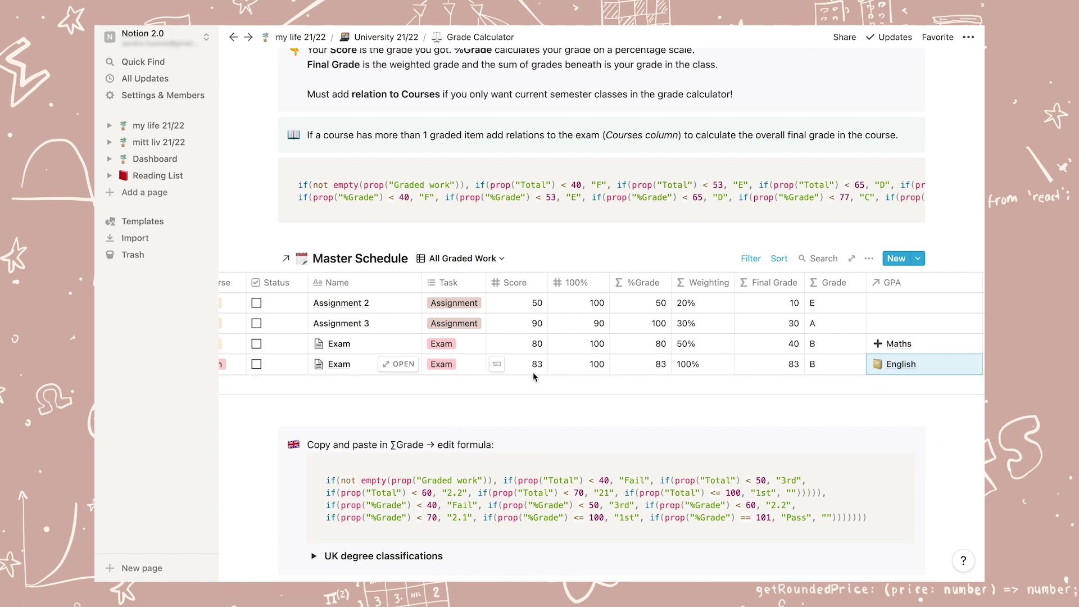
pyautogui.hscroll(-1, 533, 372)
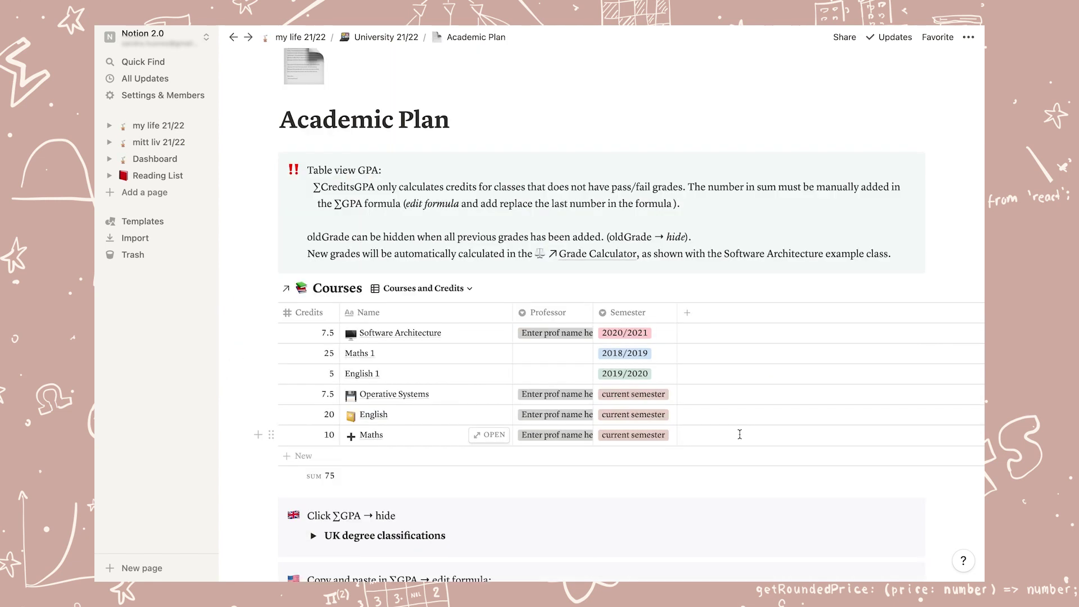
# Step: Set English and Maths to semester 2020/2021; Operative Systems and Software Architecture to future semester
pyautogui.click(649, 392)
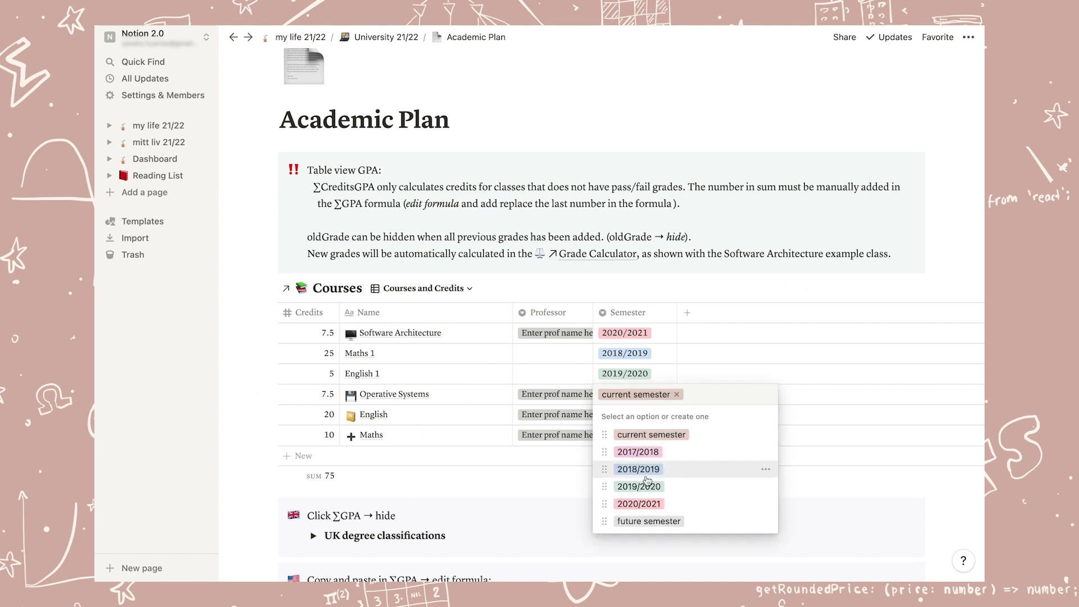
pyautogui.click(638, 504)
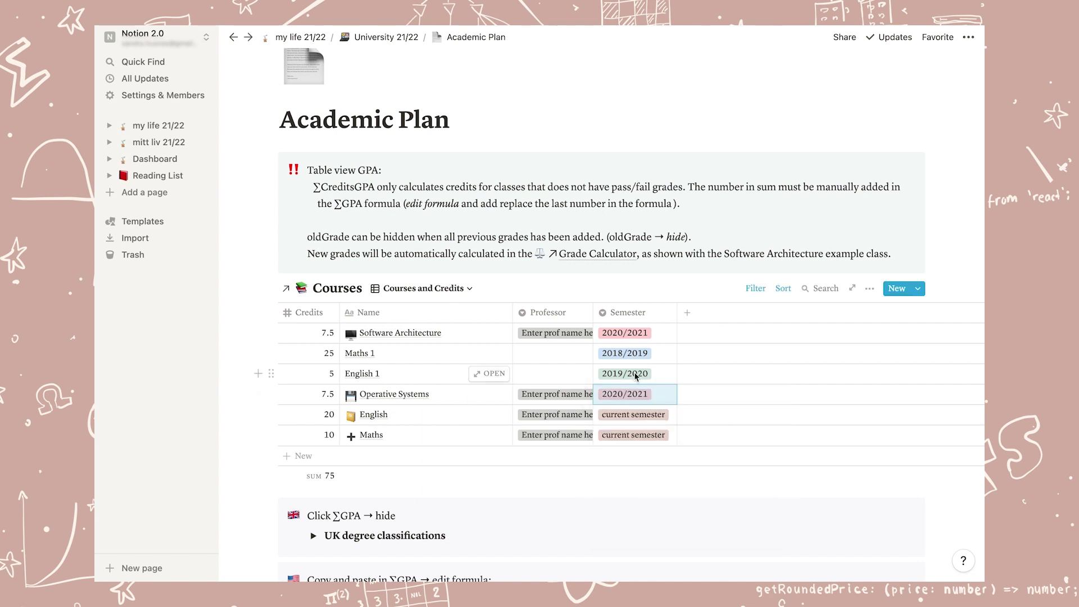
pyautogui.click(630, 393)
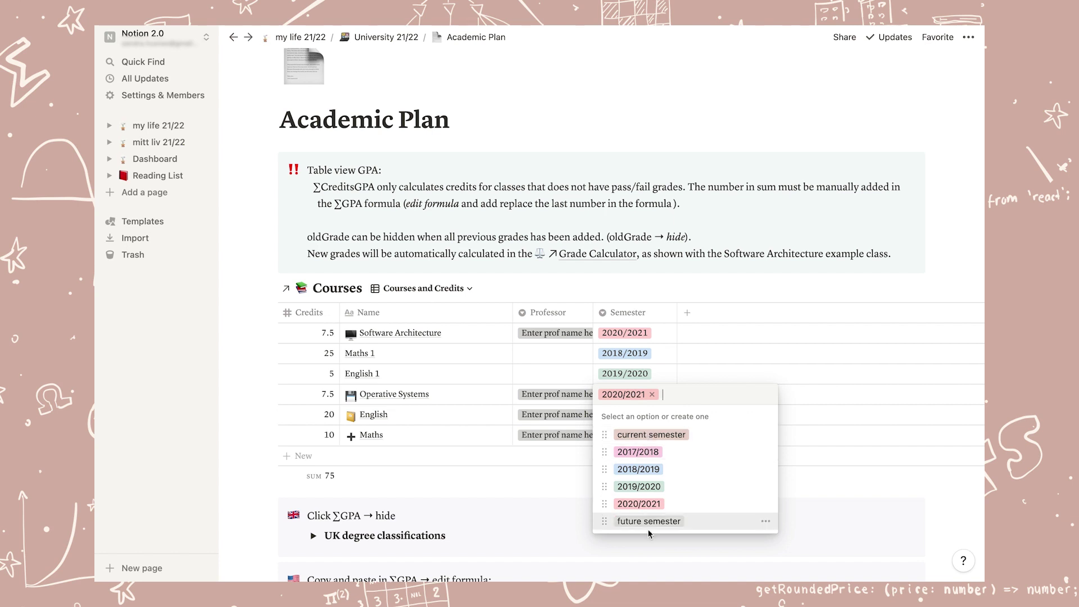
pyautogui.click(624, 521)
pyautogui.click(635, 333)
pyautogui.click(629, 460)
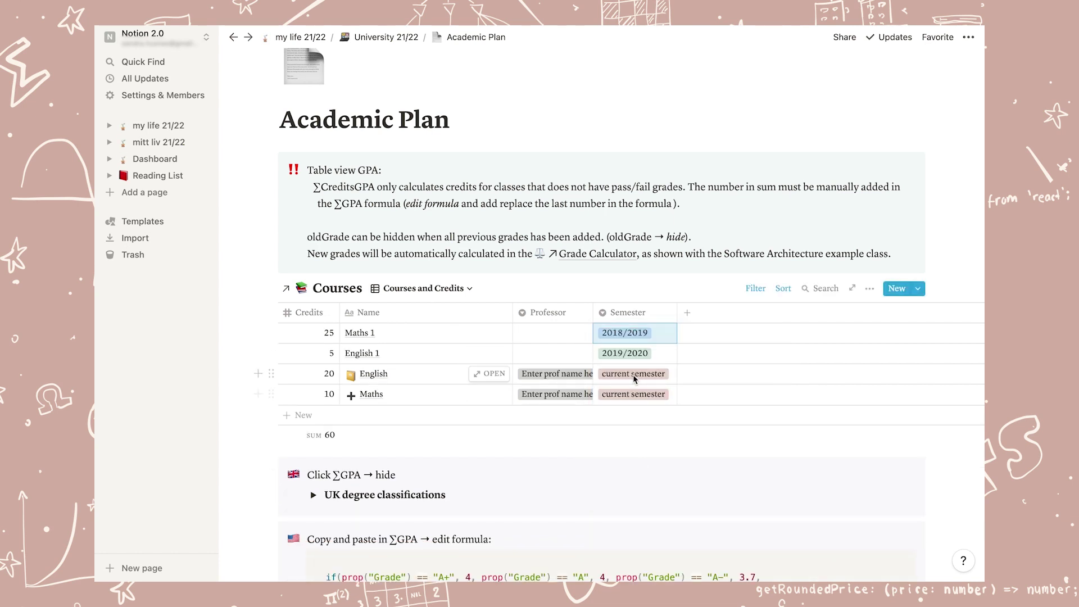
pyautogui.click(635, 374)
pyautogui.click(650, 483)
pyautogui.click(633, 394)
pyautogui.click(639, 502)
# Step: In the Courses GPA view, change the GPA formula's divisor from 37.5 to 60
pyautogui.click(424, 288)
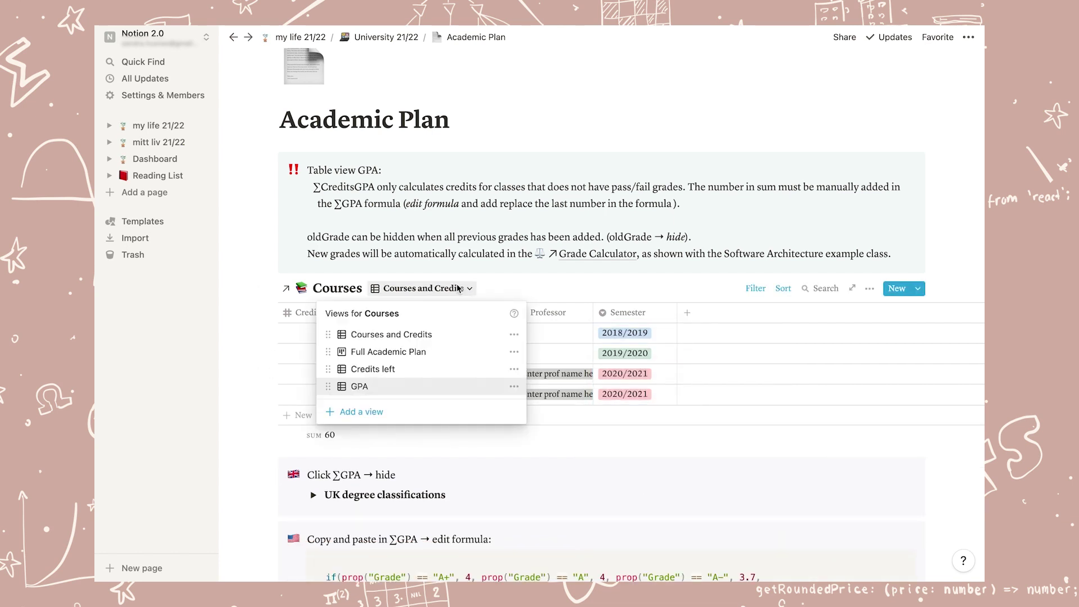
pyautogui.click(414, 387)
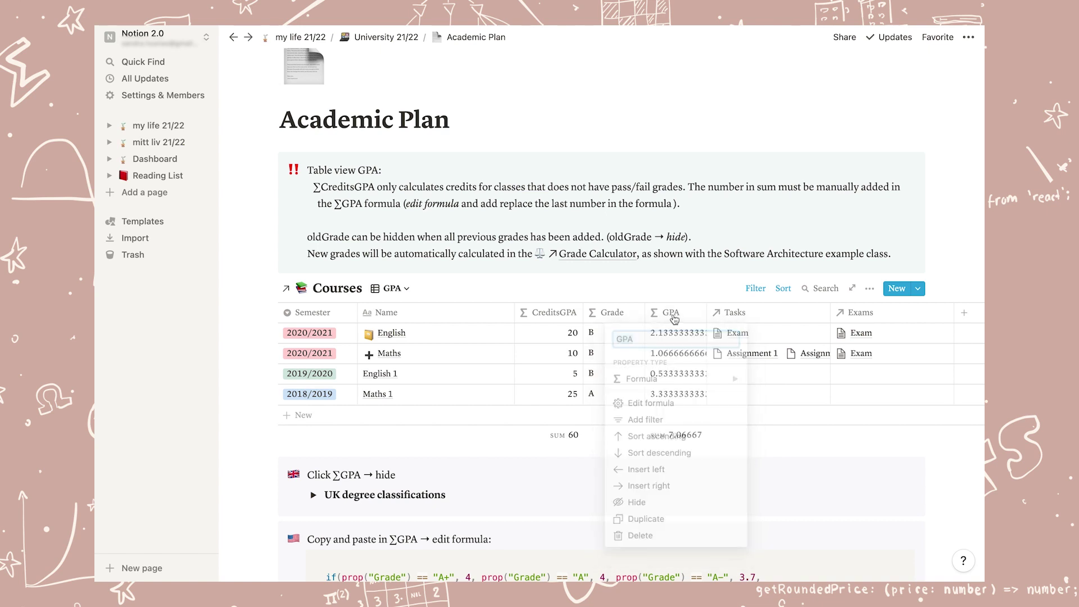
pyautogui.click(672, 333)
pyautogui.moveTo(655, 367); pyautogui.dragTo(636, 369)
pyautogui.click(595, 452)
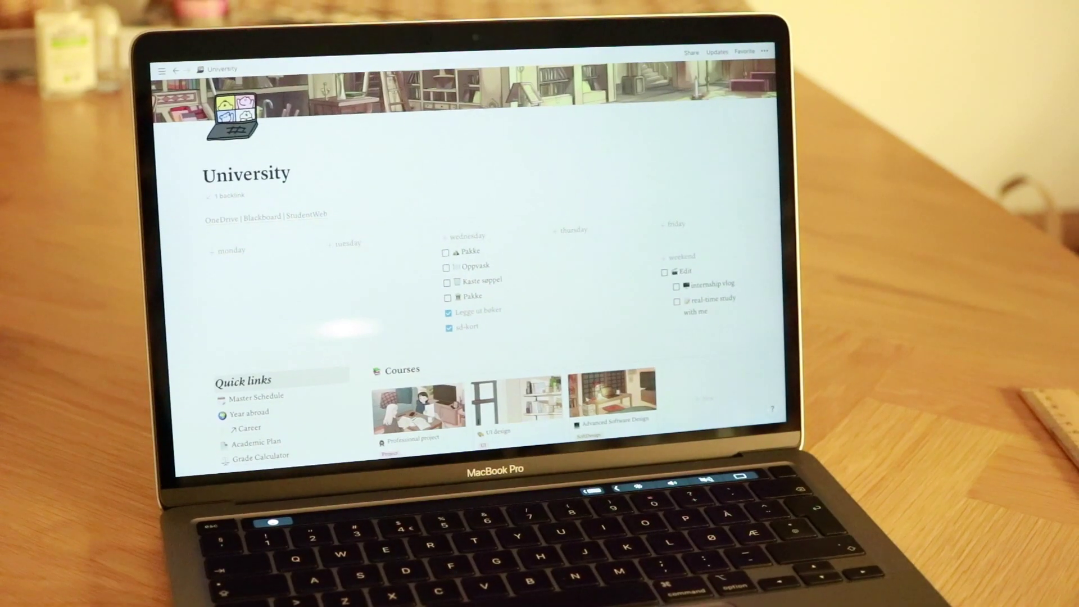